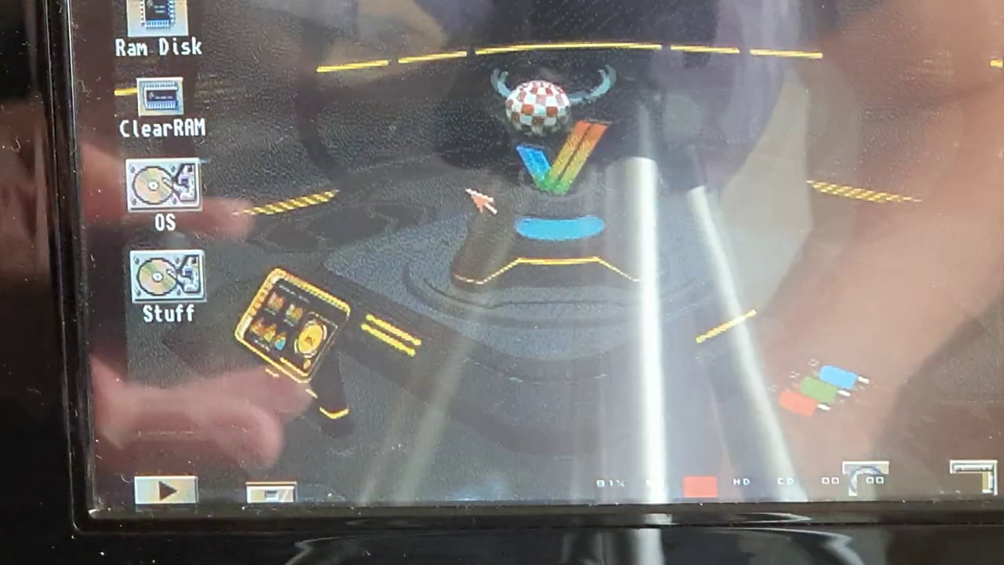
# Step: Examine the HD emulation and Other options settings in the emulator's main menu, and return to the Workbench desktop
pyautogui.press('F12')
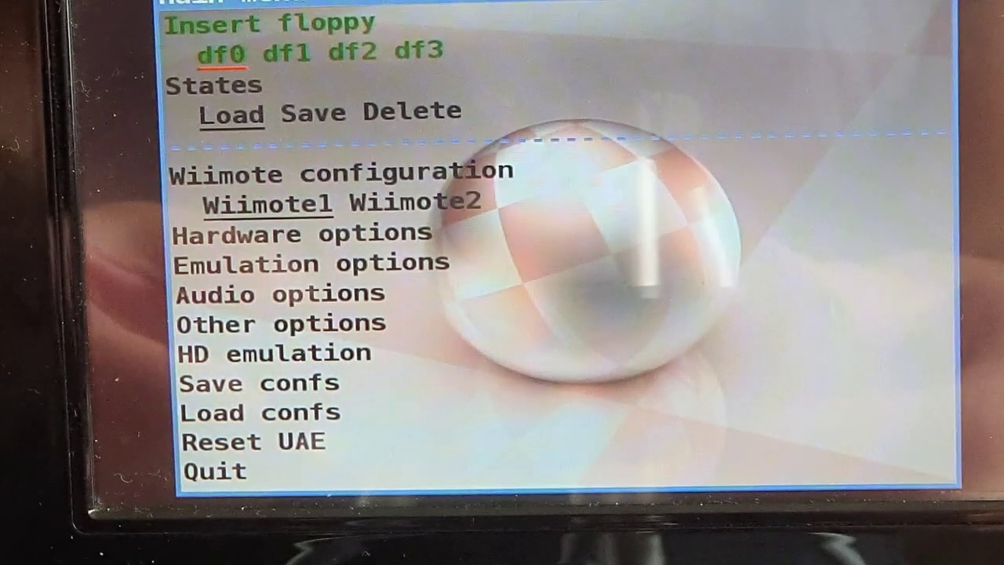
pyautogui.press('Down')
pyautogui.press('Down')
pyautogui.press('Down')
pyautogui.press('Down')
pyautogui.press('Down')
pyautogui.press('Down')
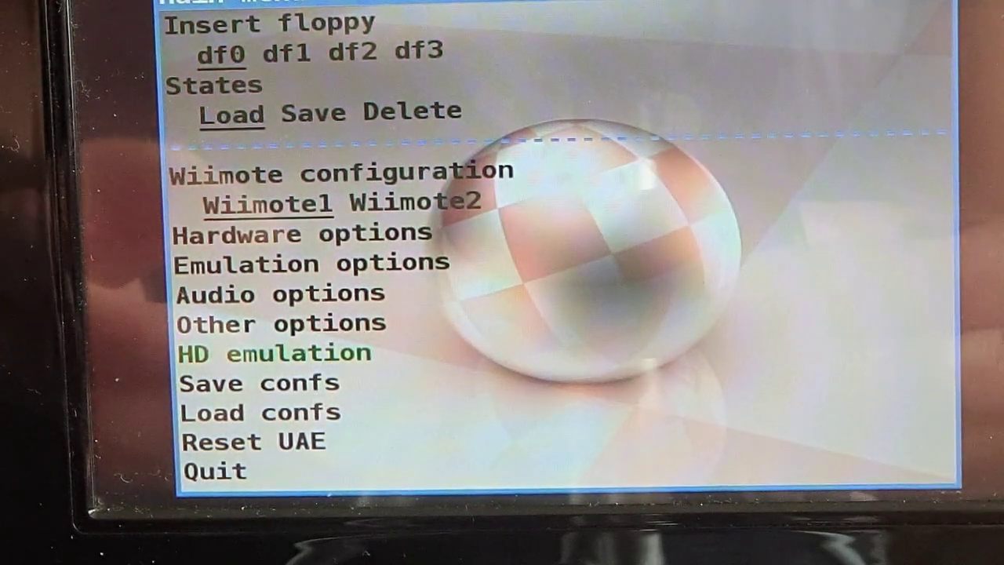
pyautogui.press('Return')
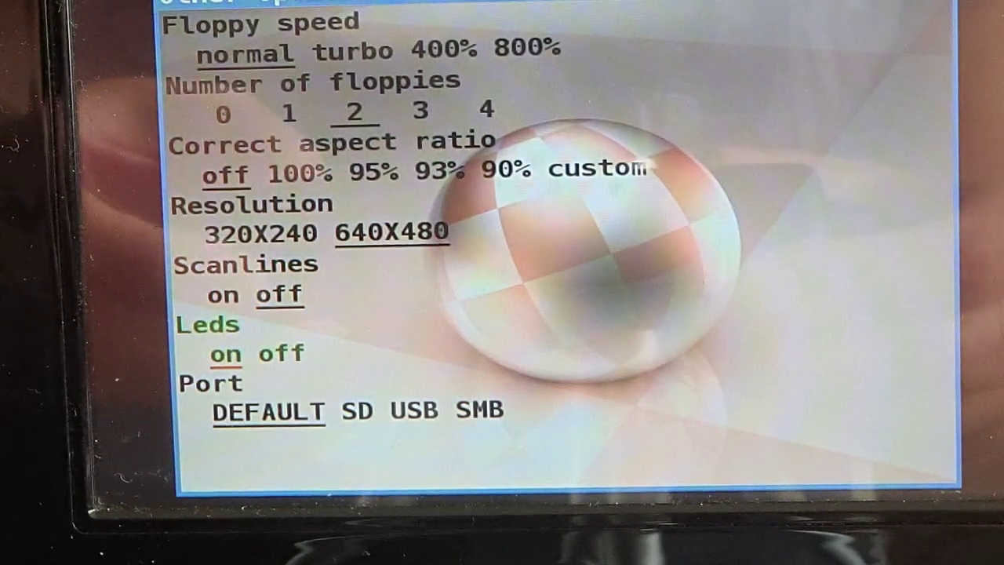
pyautogui.press('Escape')
pyautogui.press('Escape')
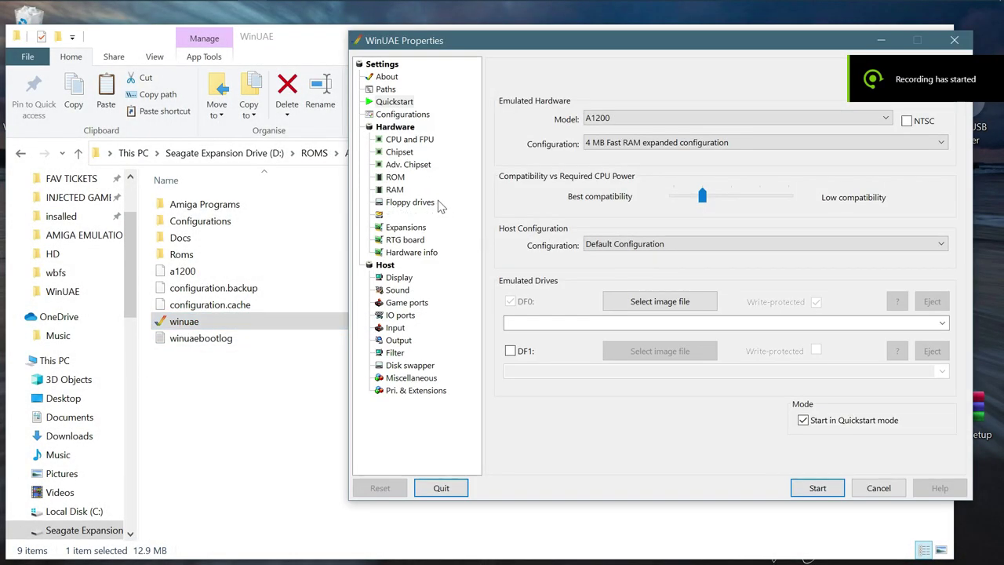
# Step: In WinUAE, load the saved a1200 (UAE default configuration) setup
pyautogui.click(415, 115)
pyautogui.click(558, 134)
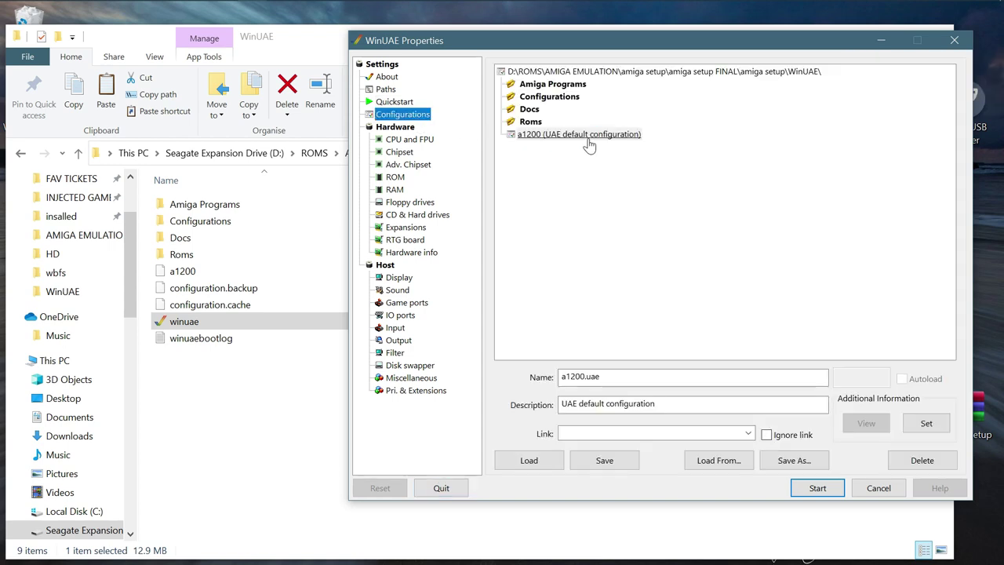
pyautogui.click(529, 461)
# Step: Set the System ROMs path to the KS-ROMs folder inside WinUAE's Roms folder and dismiss the ROM scan report
pyautogui.click(385, 88)
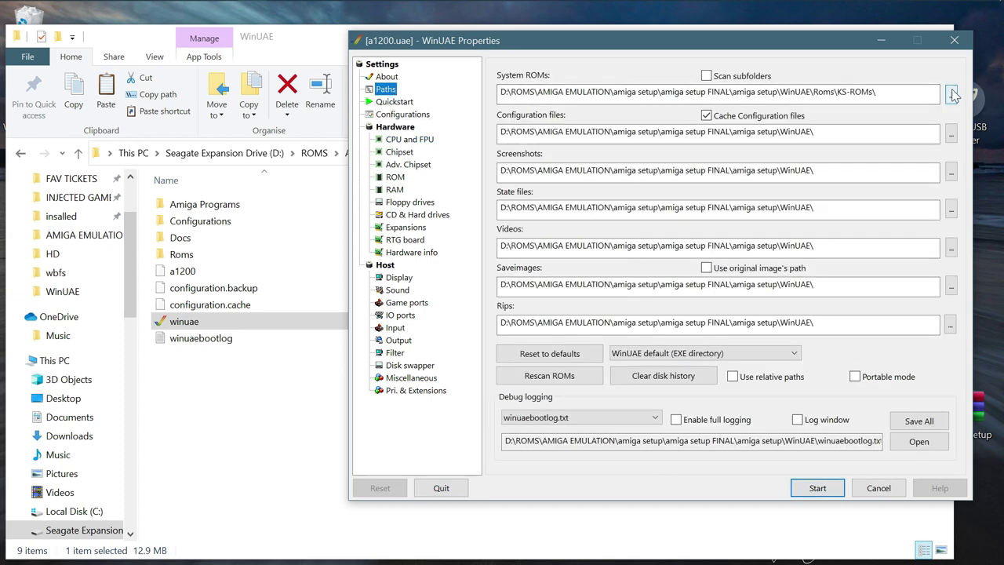
pyautogui.click(950, 93)
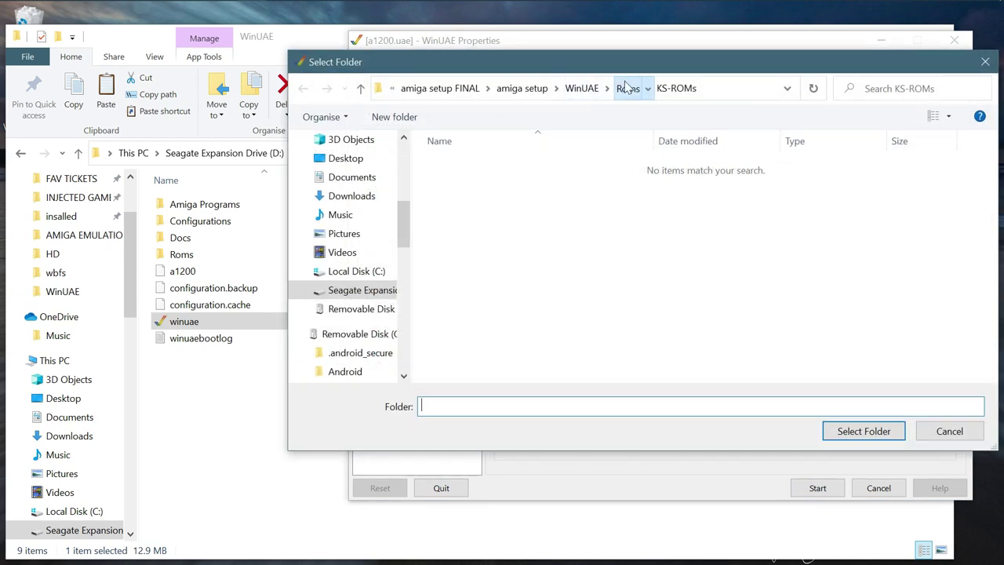
pyautogui.click(627, 89)
pyautogui.click(588, 88)
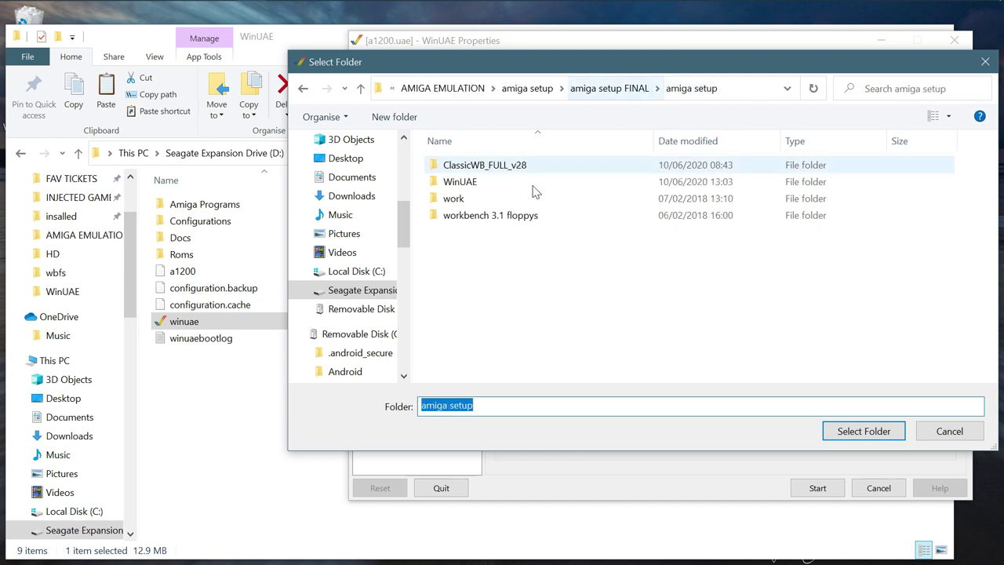
pyautogui.doubleClick(480, 181)
pyautogui.doubleClick(451, 215)
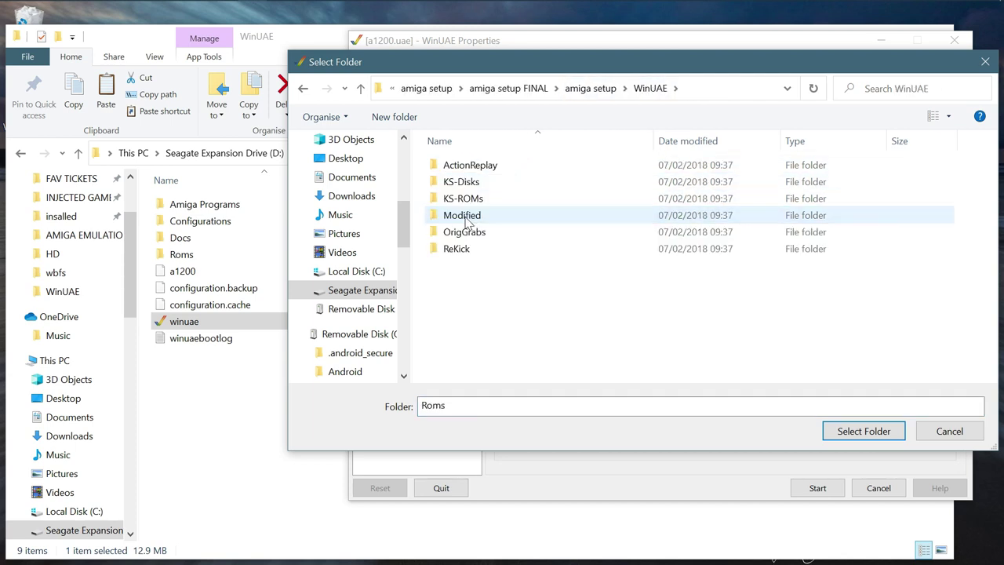
pyautogui.click(459, 199)
pyautogui.doubleClick(459, 199)
pyautogui.click(860, 430)
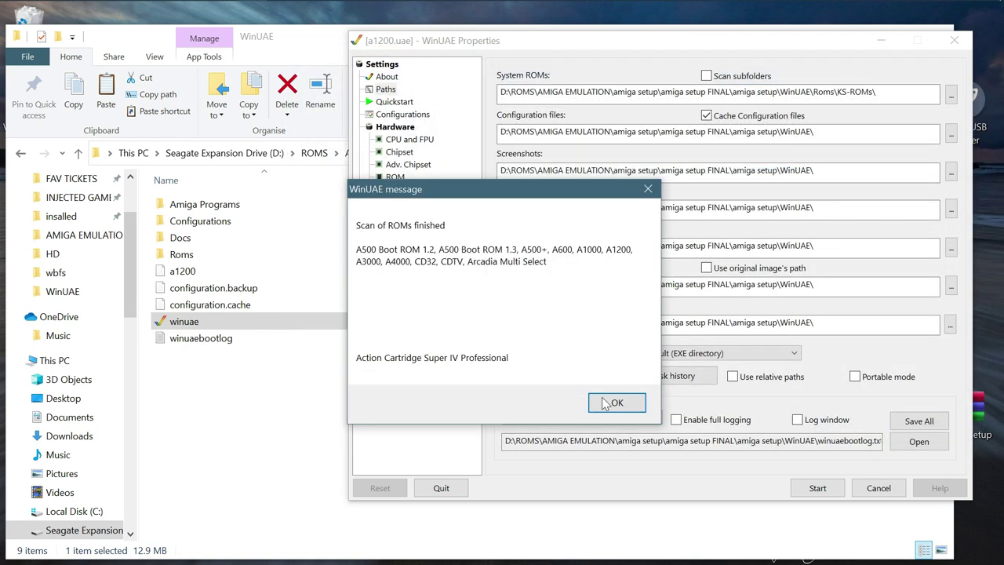
pyautogui.click(608, 403)
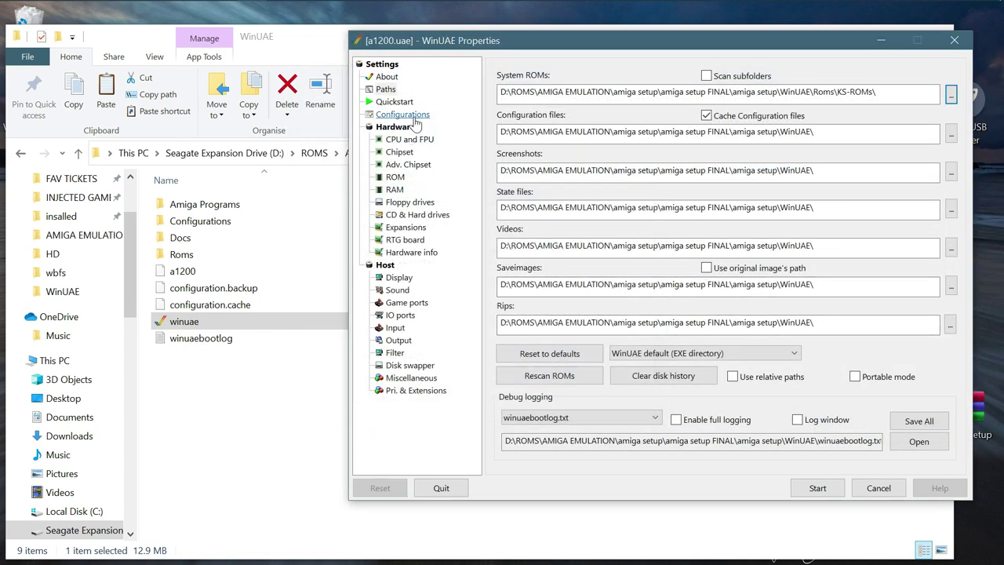
# Step: Set the main ROM file to Kickstart v3.1 rev 40.68 (1993)(Commodore)(A1200).rom from the KS-ROMs folder
pyautogui.click(411, 139)
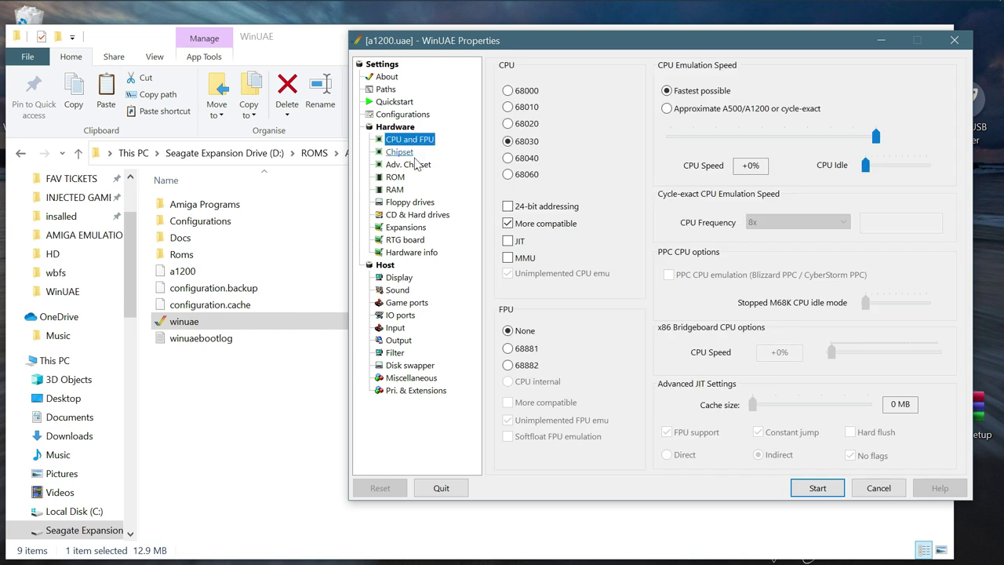
pyautogui.click(414, 157)
pyautogui.click(409, 166)
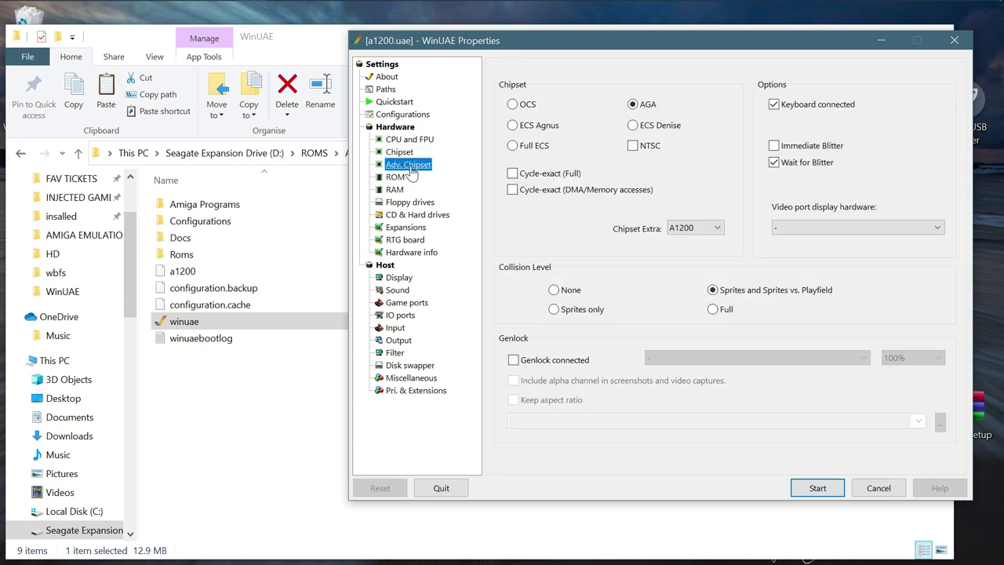
pyautogui.click(403, 181)
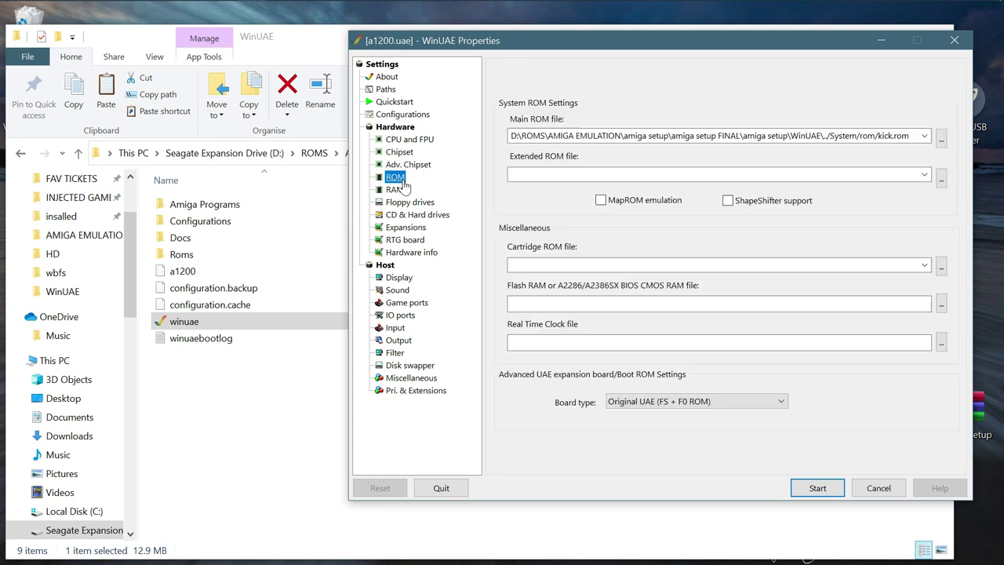
pyautogui.click(941, 137)
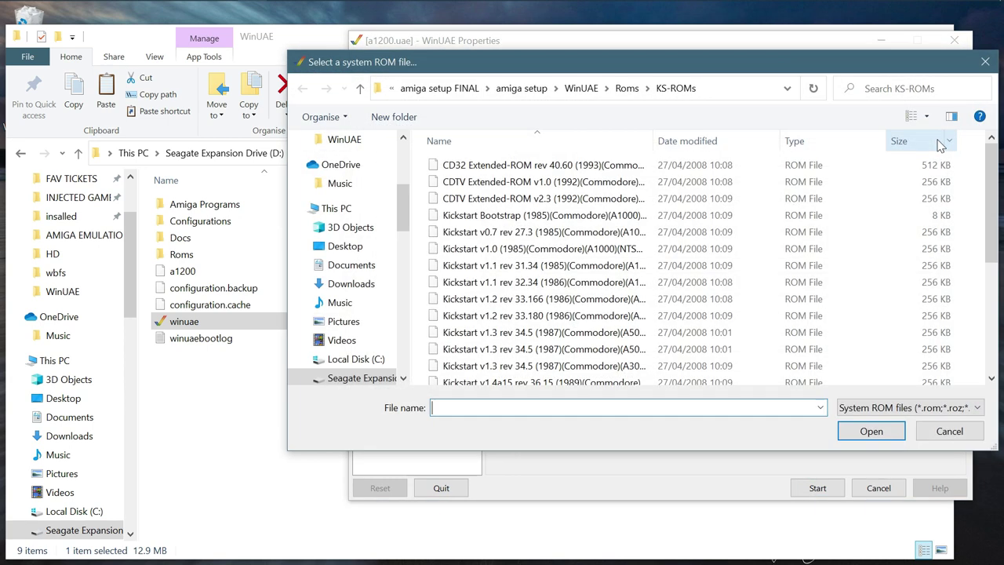
pyautogui.click(539, 91)
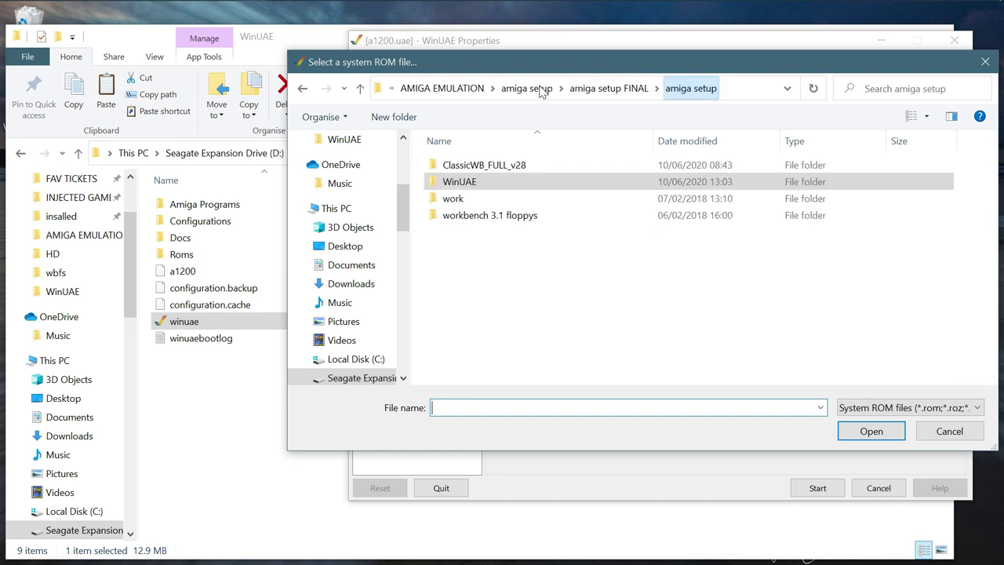
pyautogui.doubleClick(494, 181)
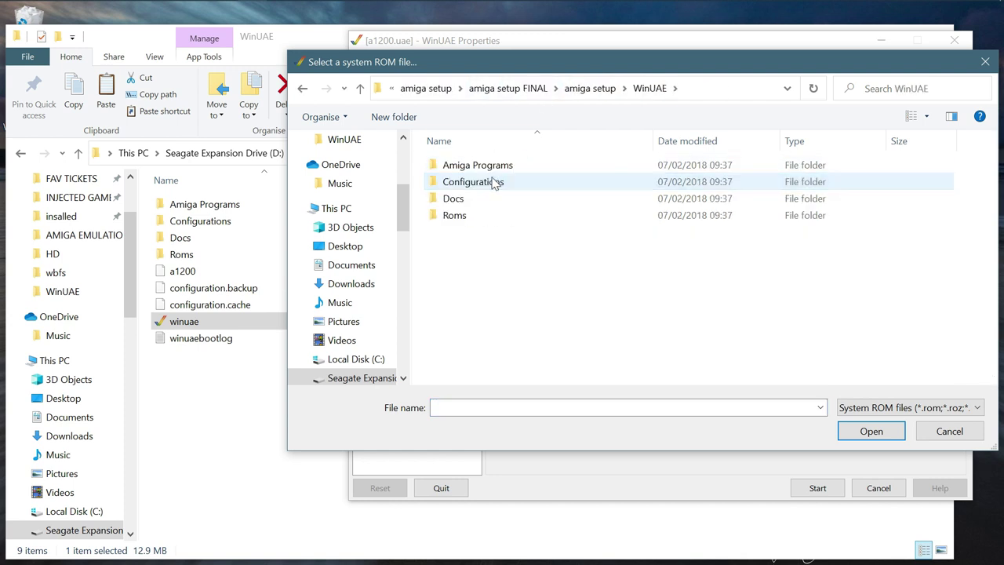
pyautogui.doubleClick(478, 215)
pyautogui.doubleClick(467, 199)
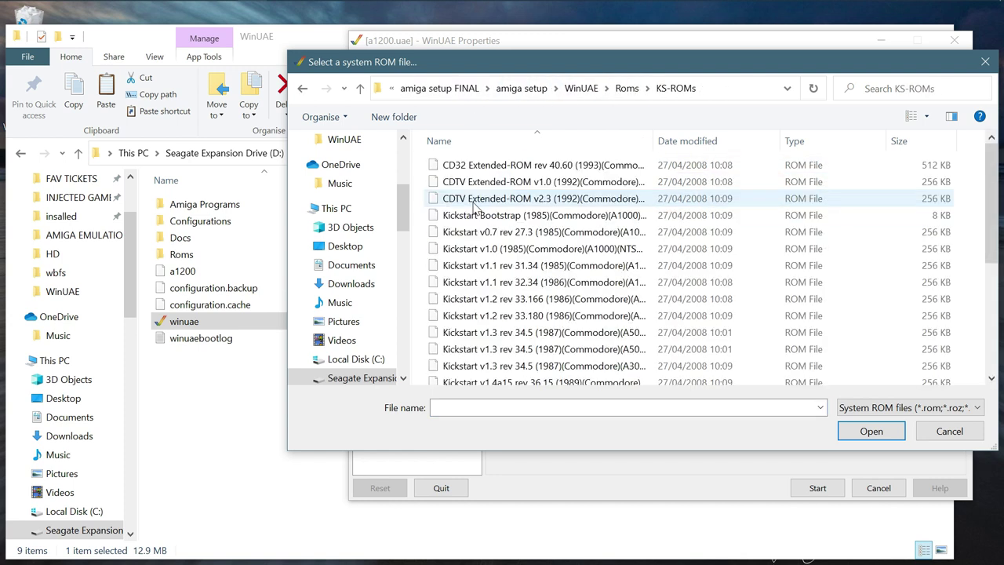
pyautogui.scroll(-1, 578, 313)
pyautogui.scroll(-4, 577, 314)
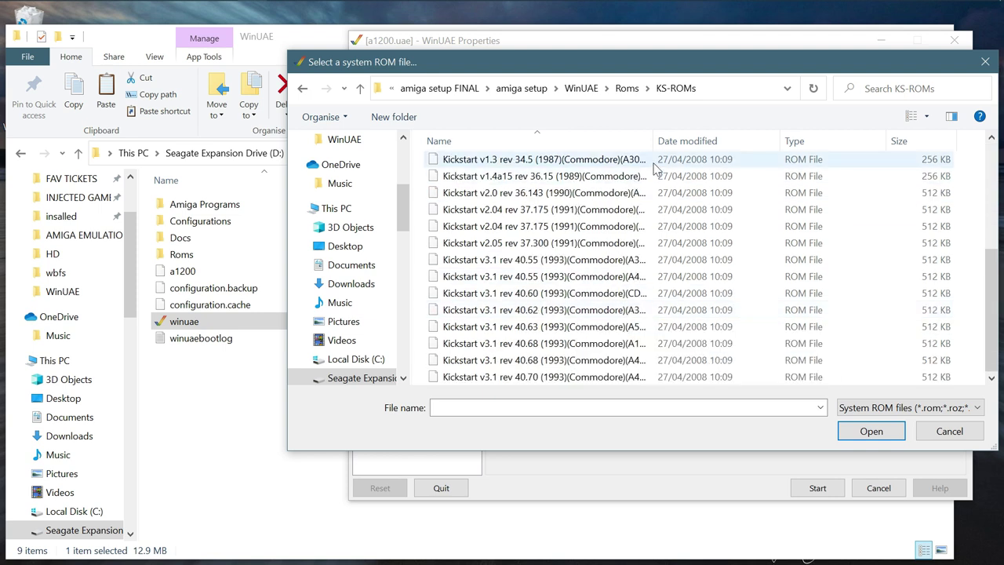
pyautogui.moveTo(653, 140); pyautogui.dragTo(774, 142)
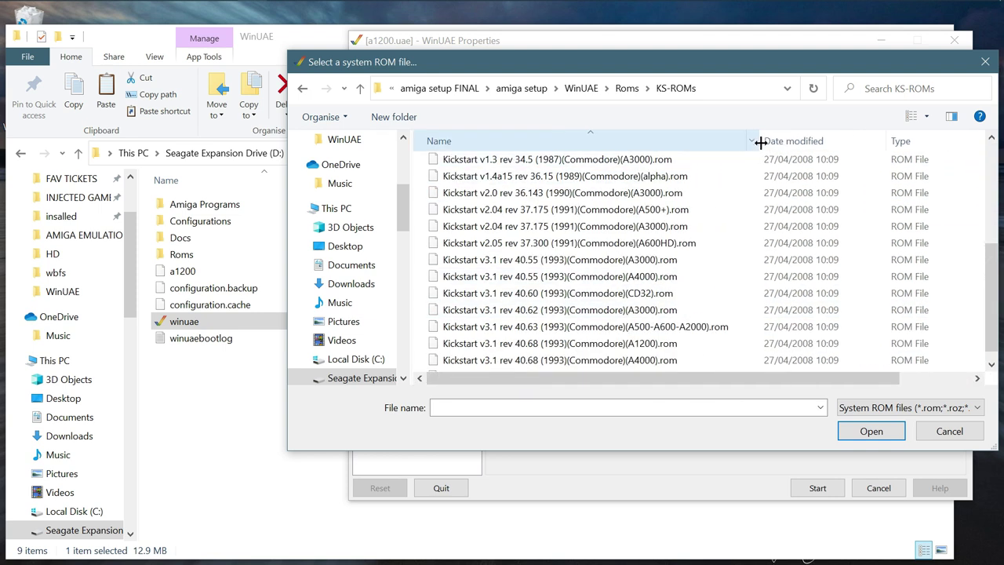
pyautogui.click(665, 350)
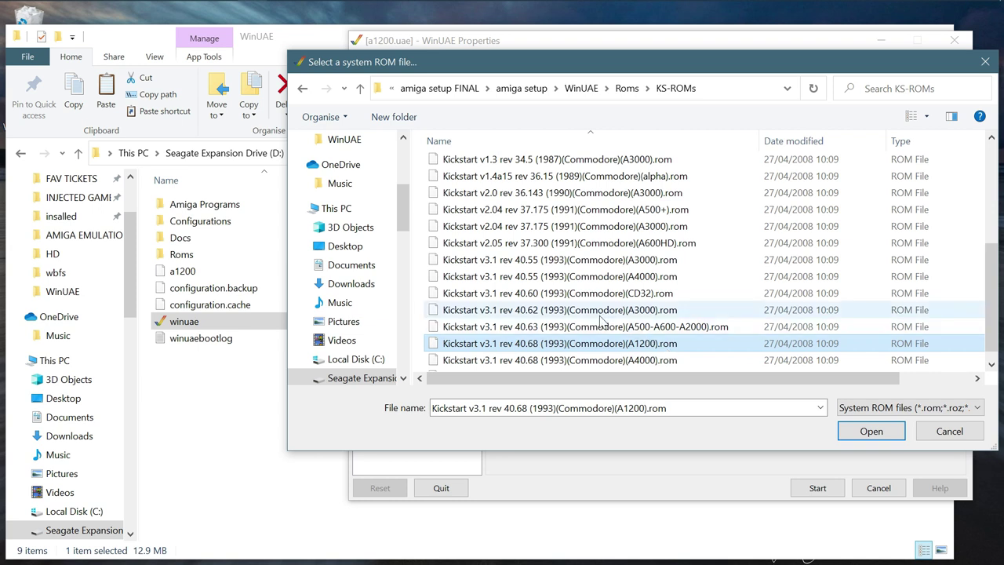
pyautogui.click(869, 431)
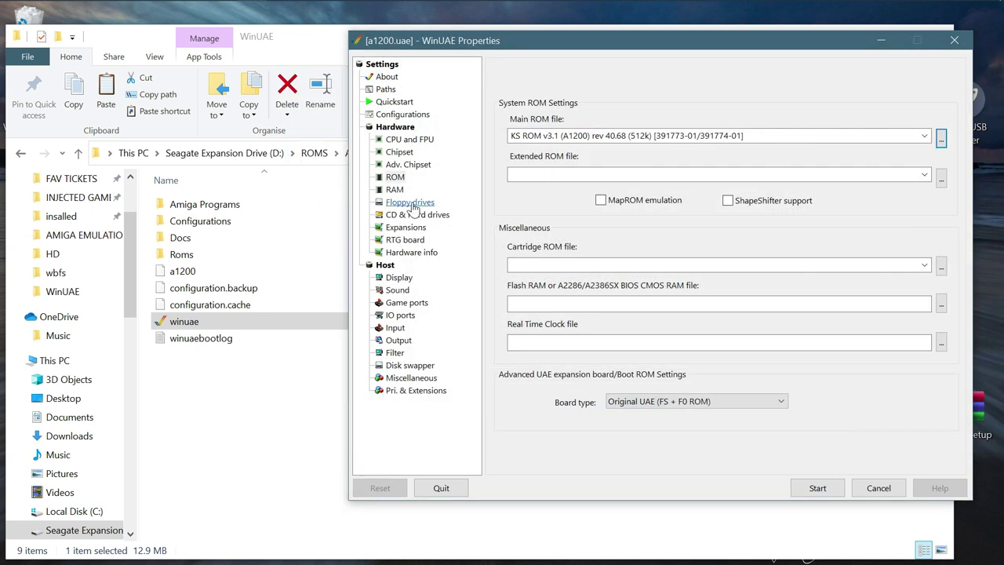
# Step: Add the hard disk image wiihdf2gb.hdf from the amiga setup folder as a hardfile in Full drive/RDB mode
pyautogui.click(395, 190)
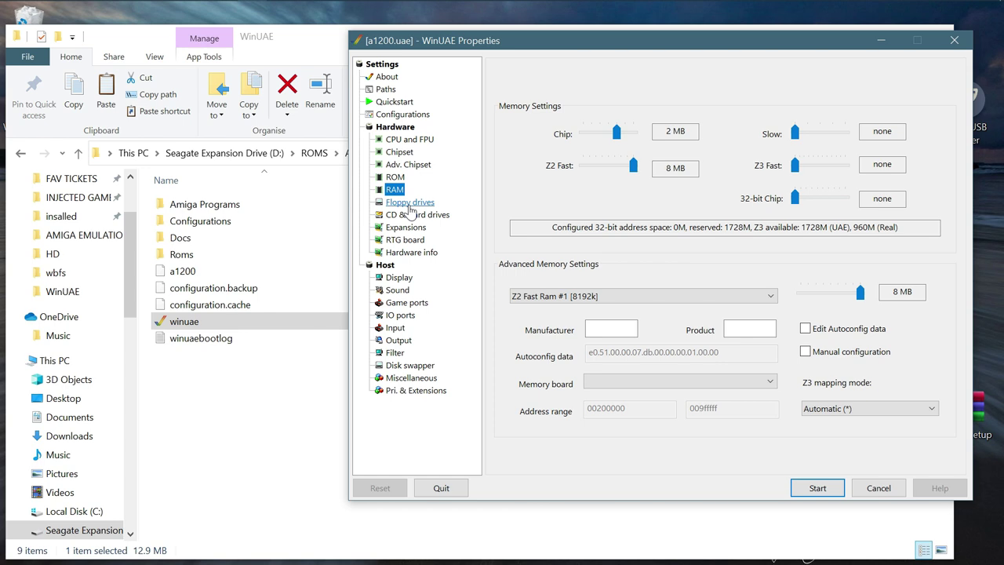
pyautogui.click(409, 204)
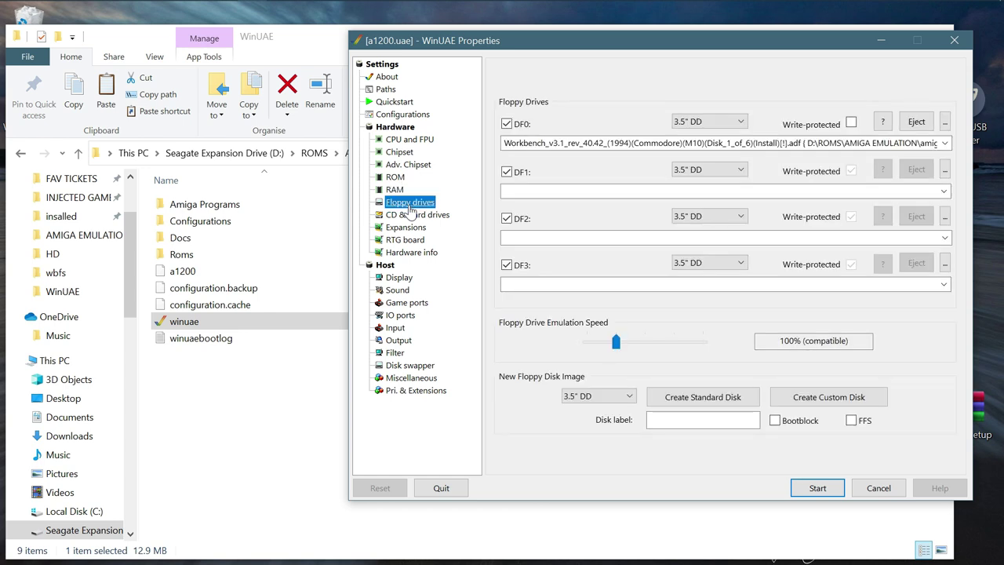
pyautogui.click(416, 215)
pyautogui.click(724, 268)
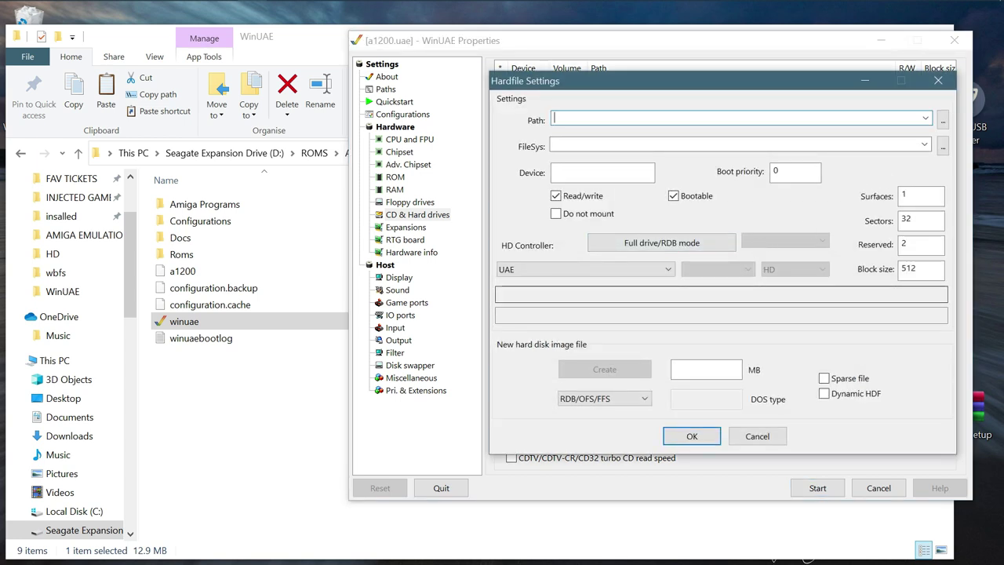
pyautogui.click(942, 119)
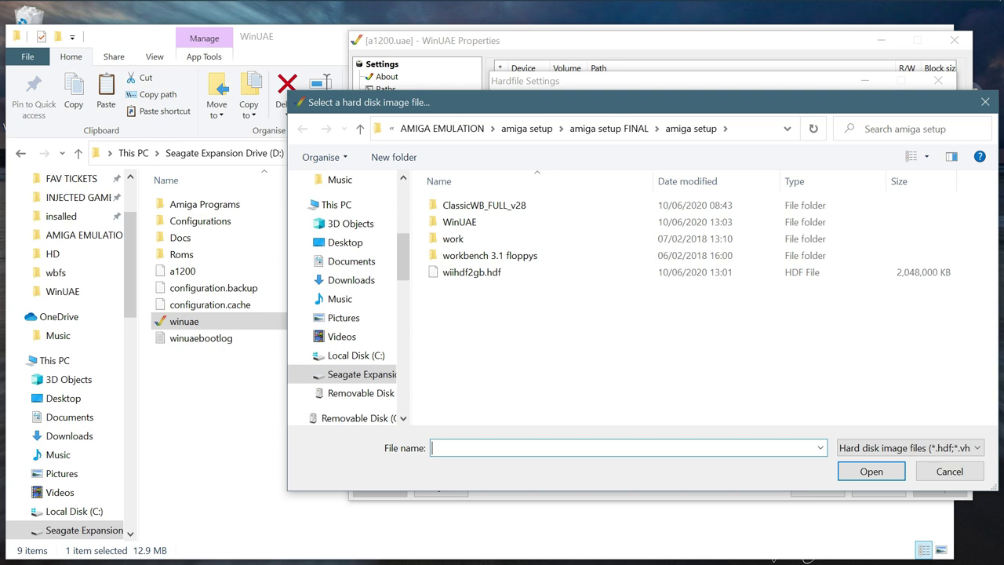
pyautogui.click(482, 279)
pyautogui.doubleClick(481, 279)
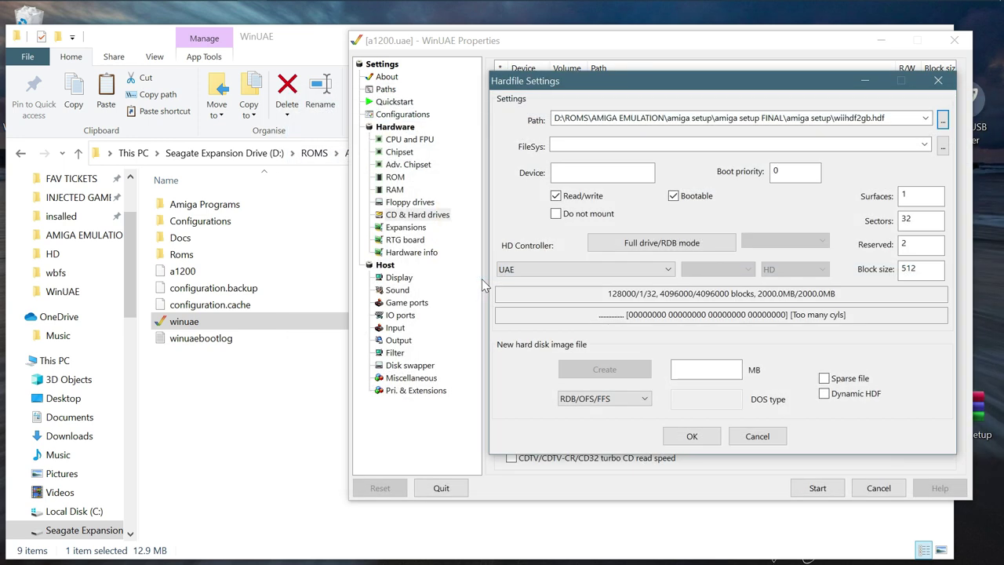
pyautogui.click(672, 244)
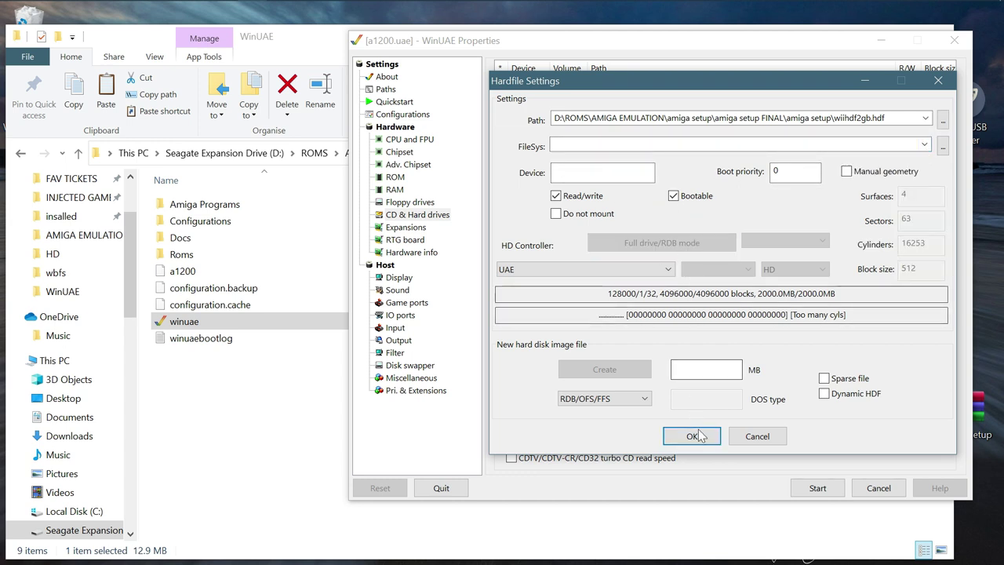
pyautogui.press('Return')
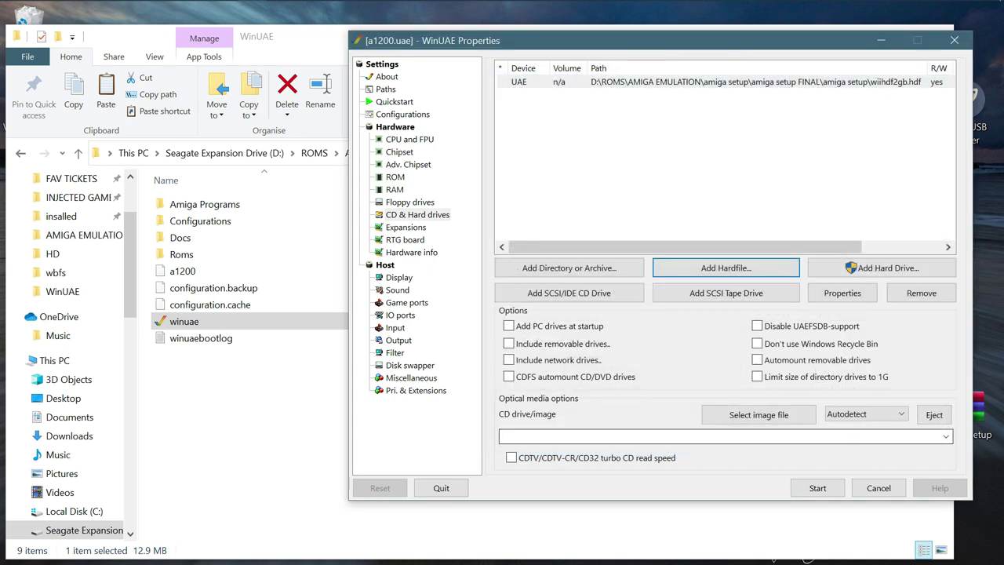
# Step: Add the work folder as a non-bootable directory drive with device name and volume label "work"
pyautogui.click(563, 268)
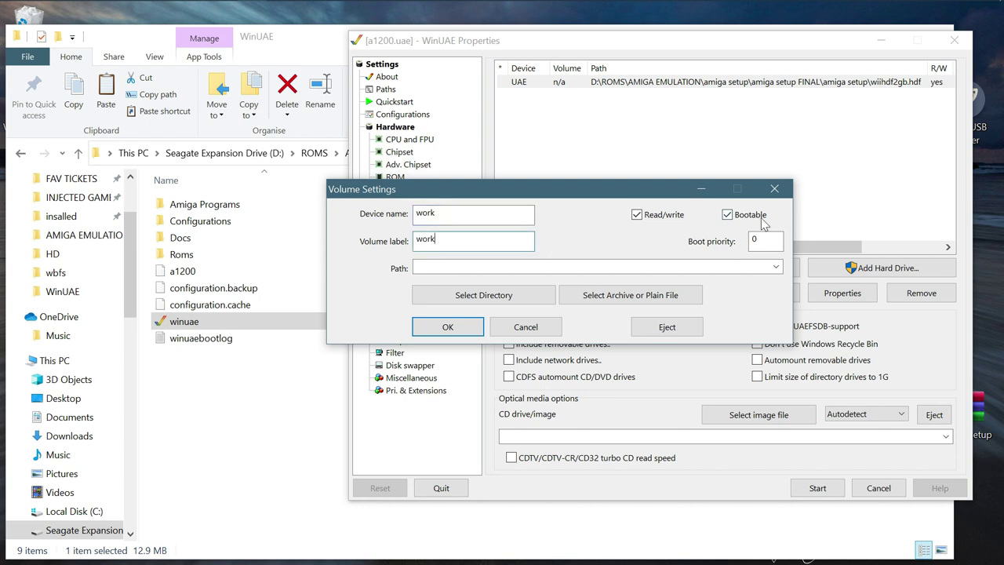
pyautogui.click(448, 290)
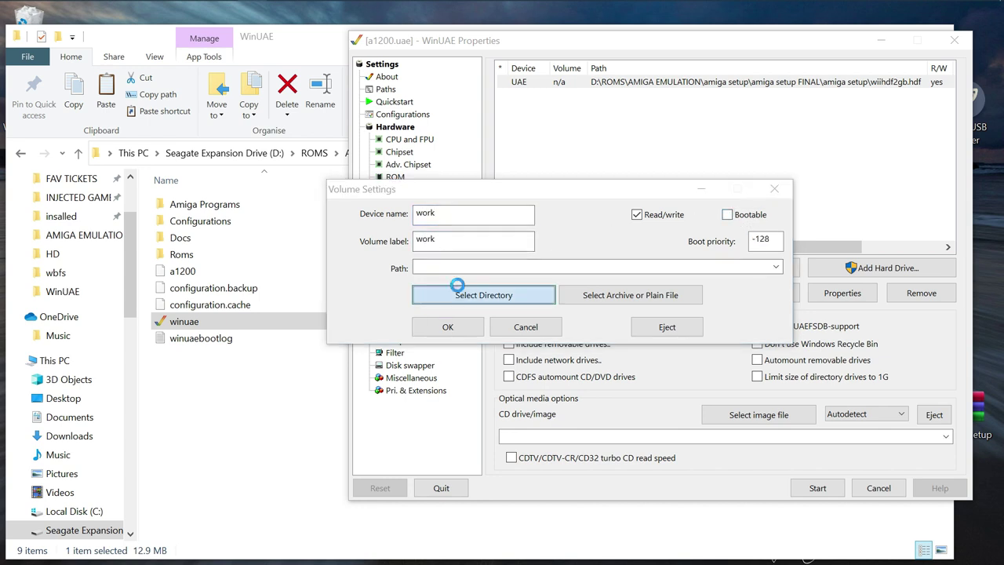
pyautogui.click(594, 167)
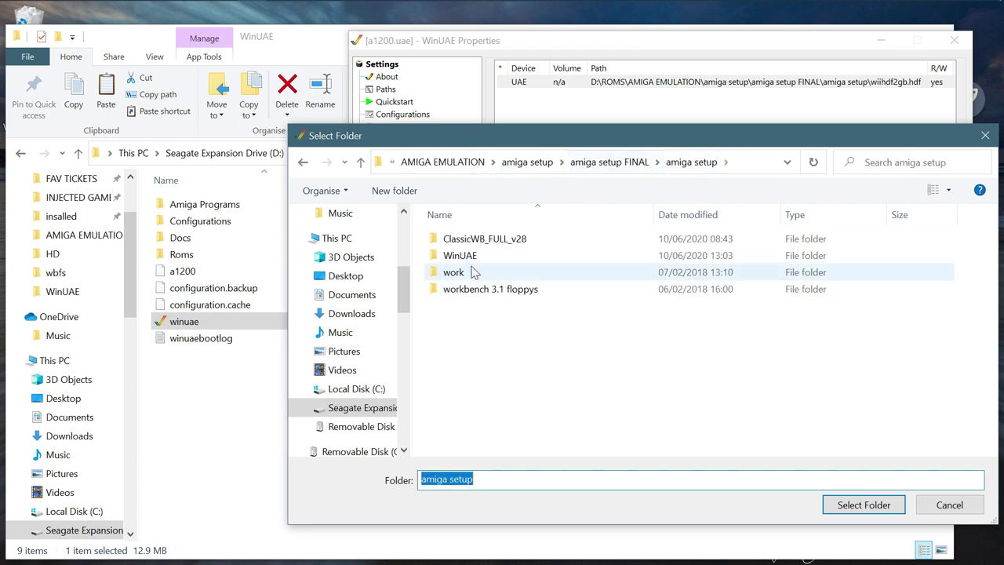
pyautogui.click(463, 275)
pyautogui.click(828, 506)
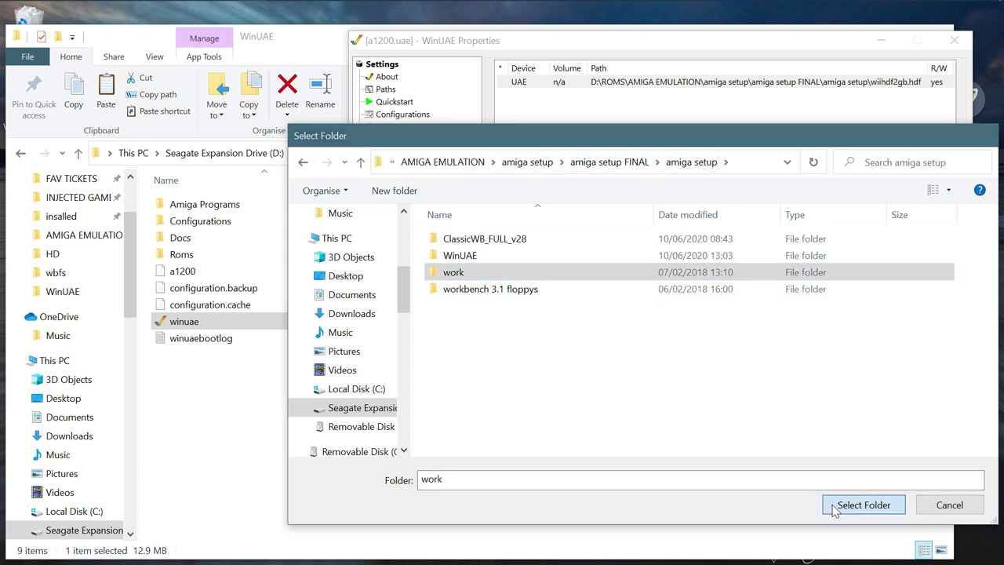
pyautogui.click(436, 327)
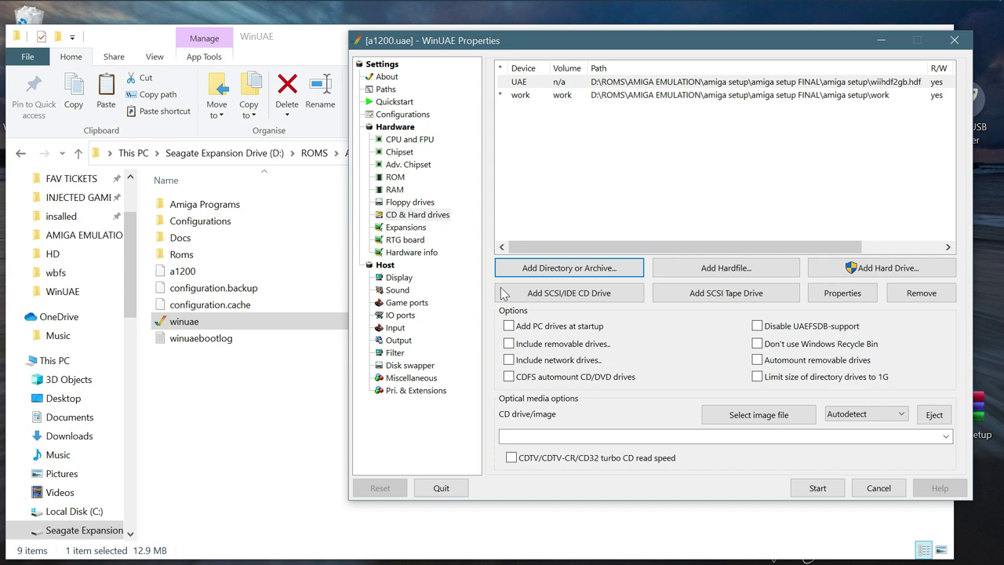
# Step: Save the current settings to the a1200 configuration and start the emulation
pyautogui.click(403, 114)
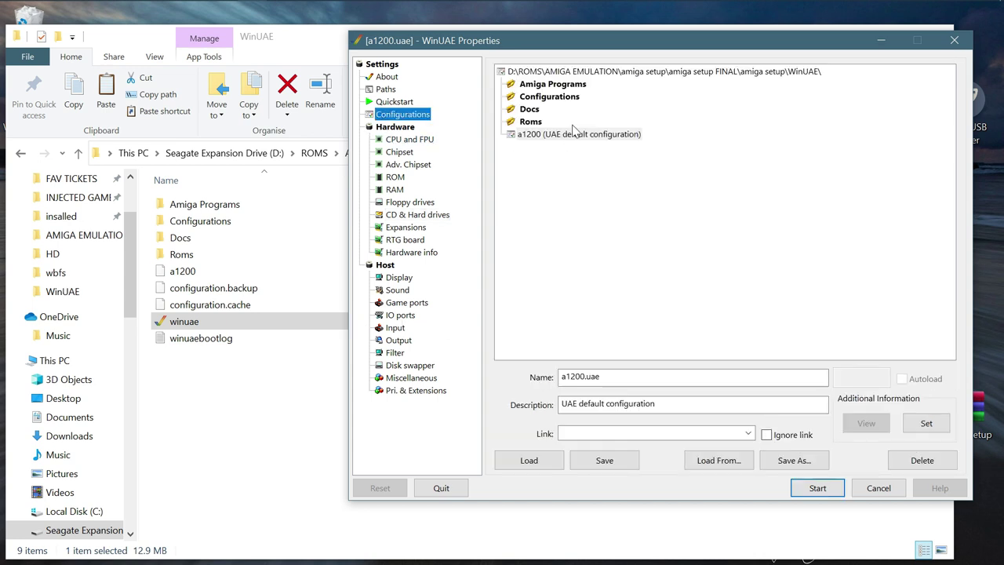
pyautogui.click(573, 133)
pyautogui.click(603, 462)
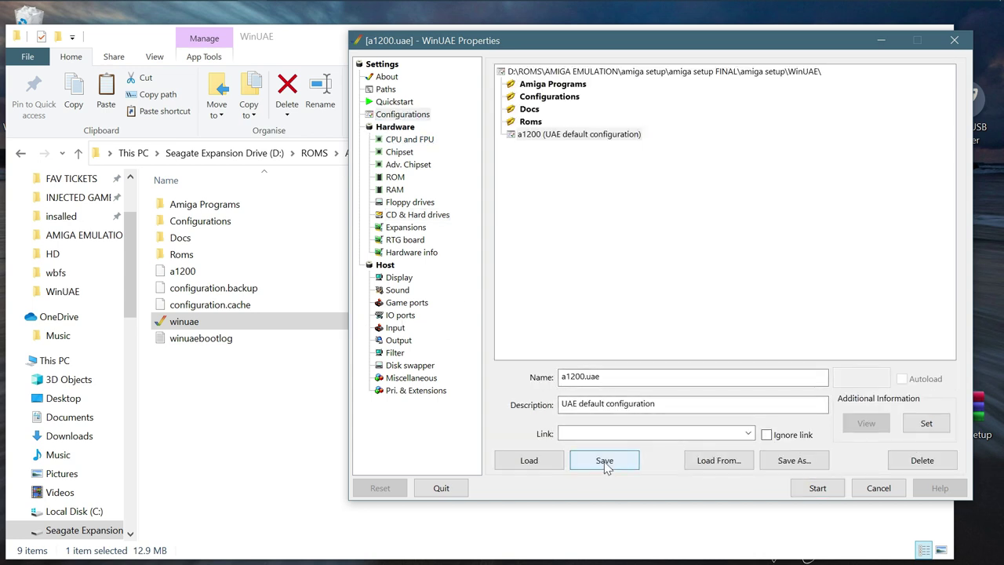
pyautogui.click(415, 215)
pyautogui.click(815, 487)
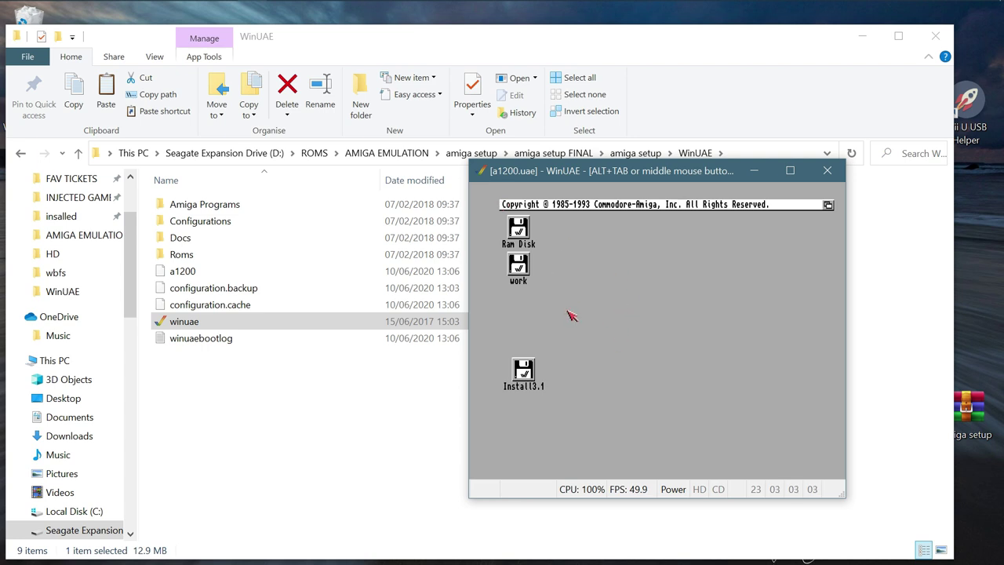
# Step: Open the Install3.1 disk, show all its files and move its window clear of the desktop disk icons
pyautogui.doubleClick(525, 375)
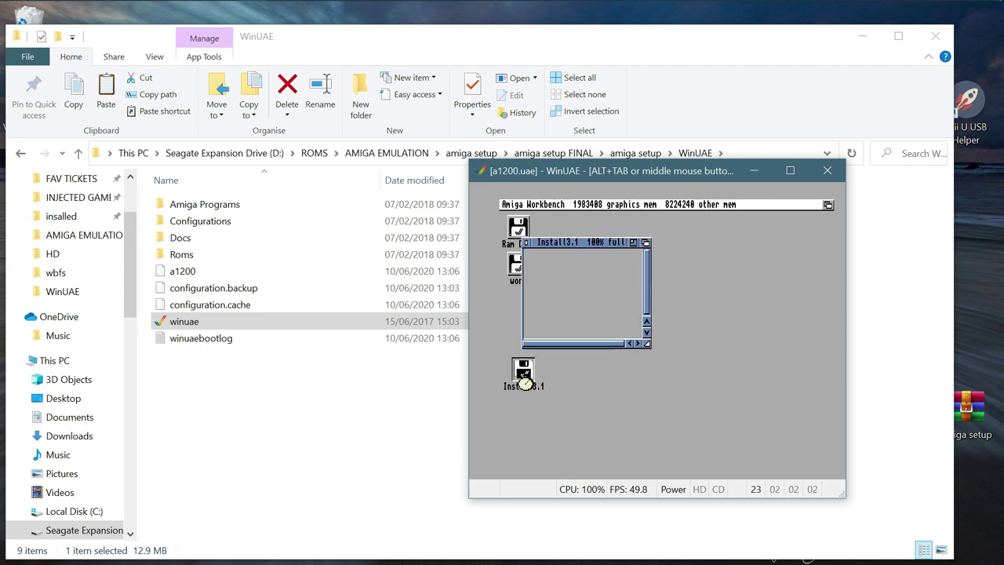
pyautogui.rightClick(576, 206)
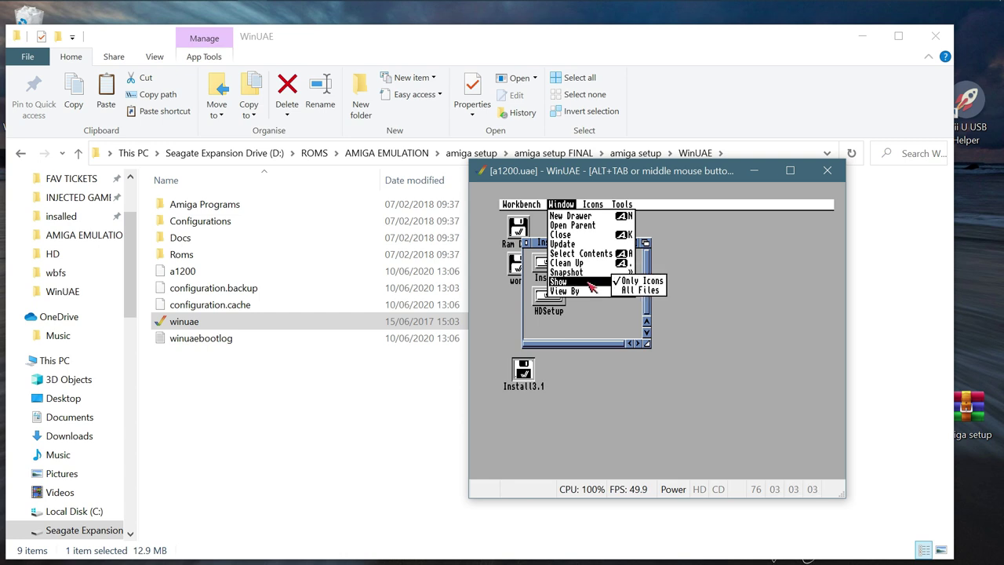
pyautogui.rightClick(632, 281)
pyautogui.moveTo(563, 244); pyautogui.dragTo(610, 254)
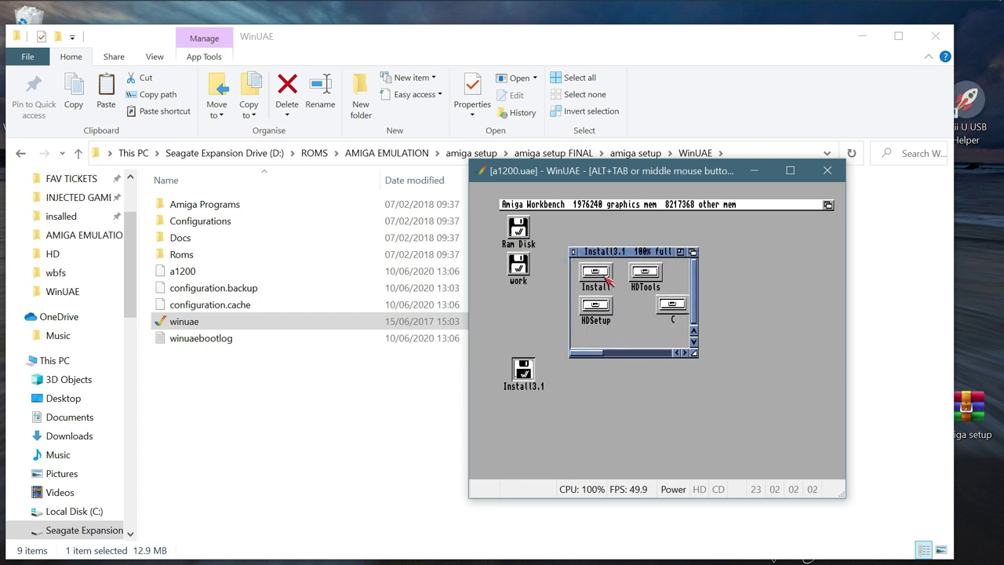
# Step: Open the HDTools drawer on the Install3.1 disk, run HDToolBox to check its drive list and exit it
pyautogui.doubleClick(596, 310)
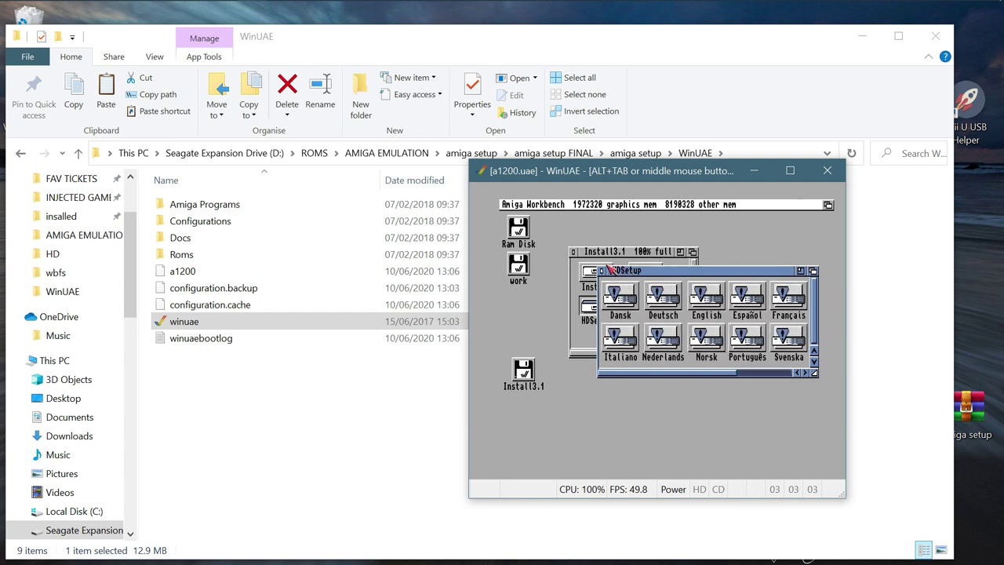
pyautogui.click(602, 270)
pyautogui.doubleClick(645, 273)
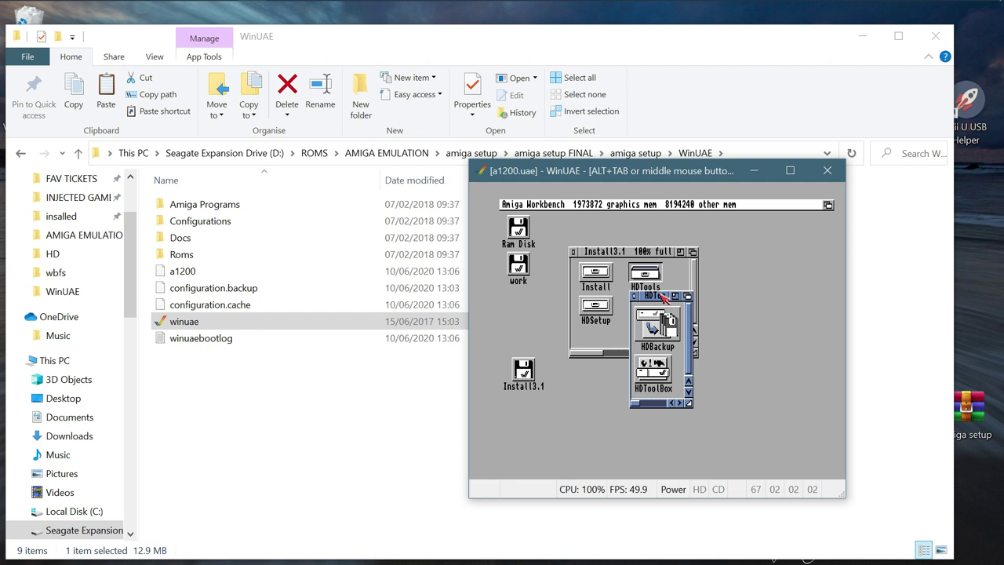
pyautogui.doubleClick(643, 372)
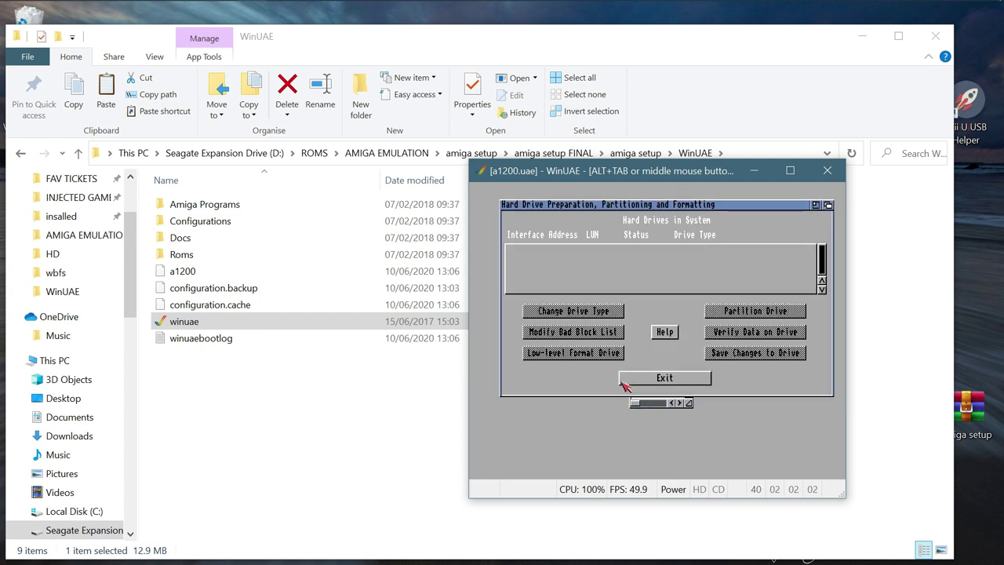
pyautogui.click(624, 381)
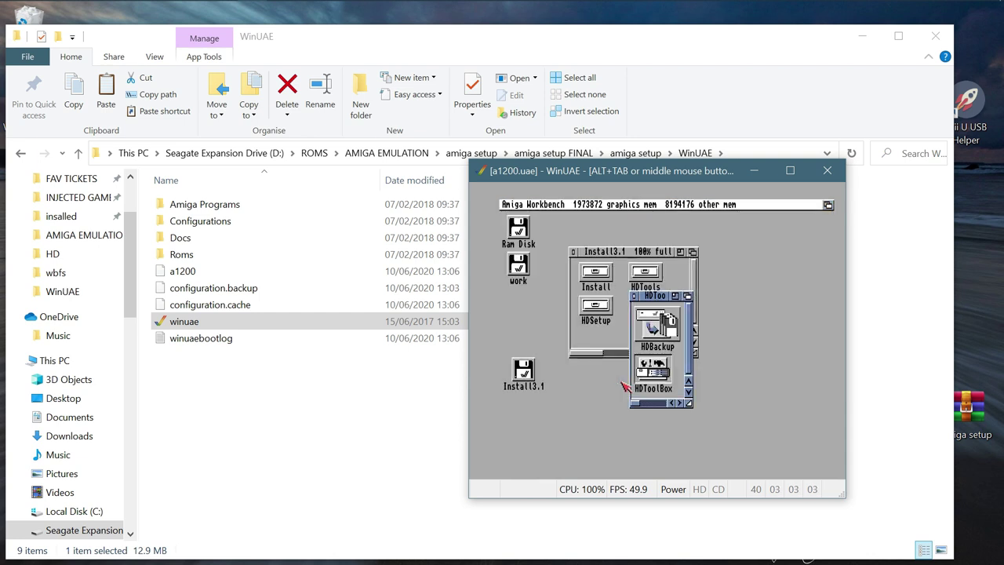
# Step: Set HDToolBox's tool type SCSI_DEVICE_NAME to uaehf.device in its icon information and save it
pyautogui.rightClick(602, 204)
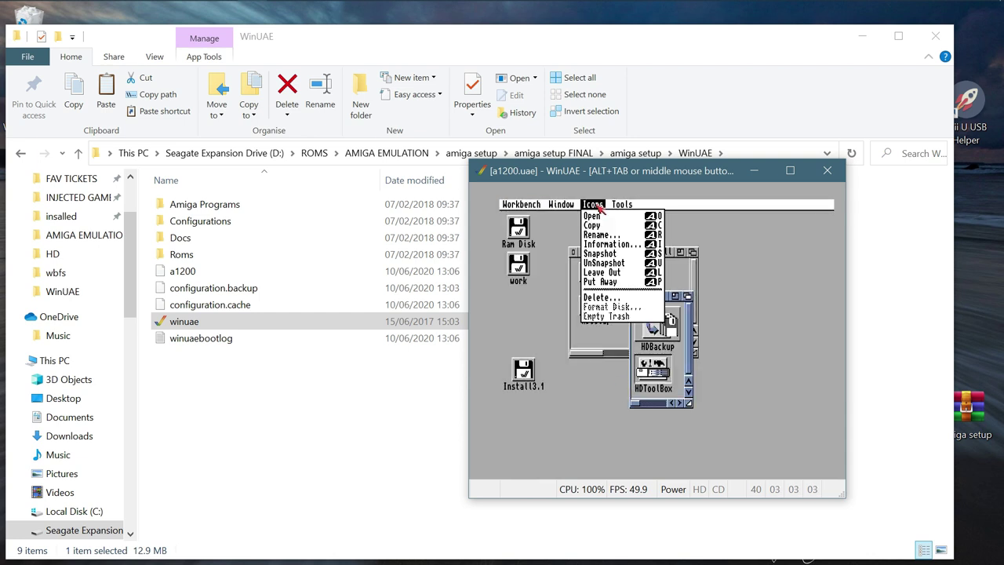
pyautogui.rightClick(606, 251)
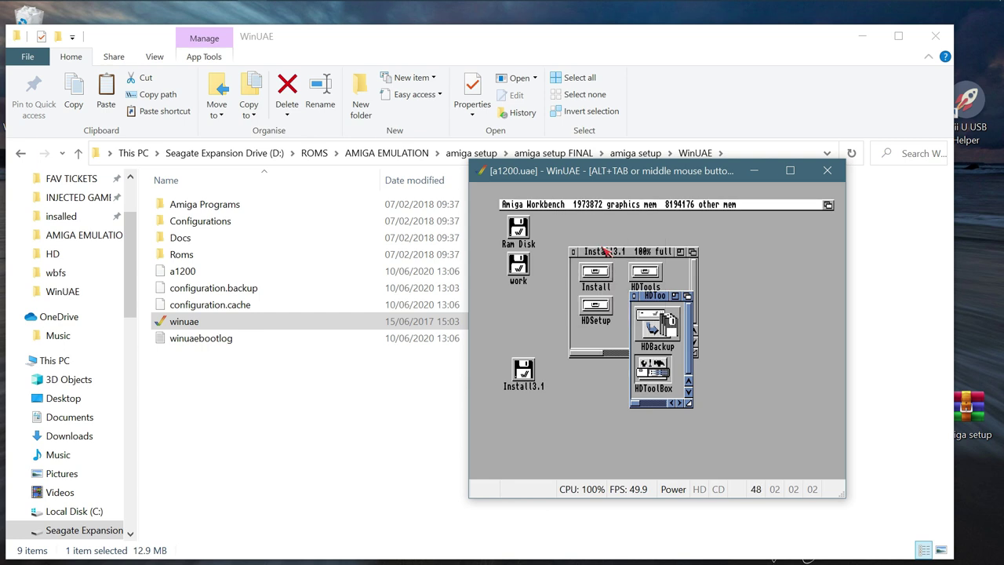
pyautogui.click(648, 329)
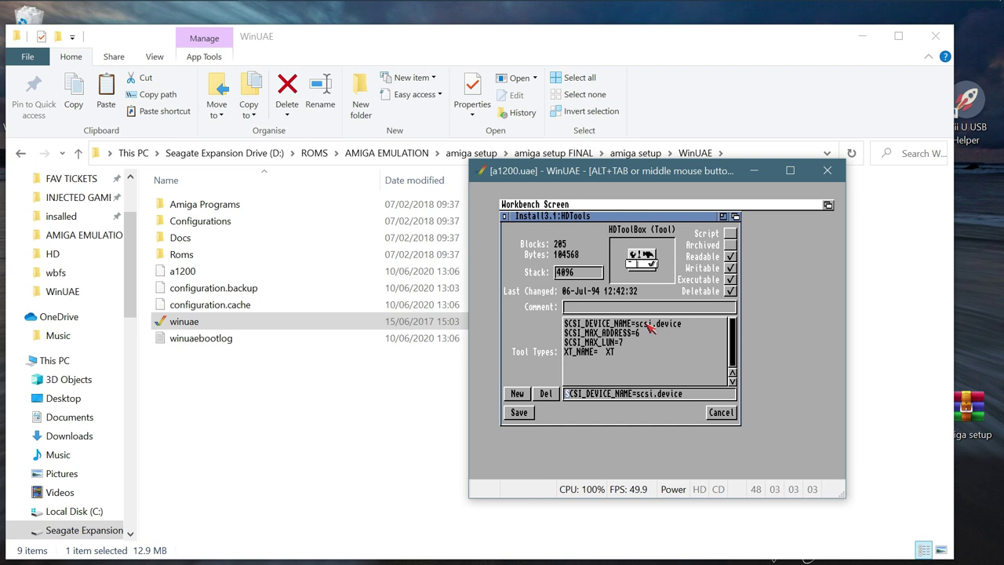
pyautogui.click(652, 394)
pyautogui.press('BackSpace')
pyautogui.press('BackSpace')
pyautogui.press('BackSpace')
pyautogui.press('BackSpace')
pyautogui.write('uaehf')
pyautogui.click(519, 414)
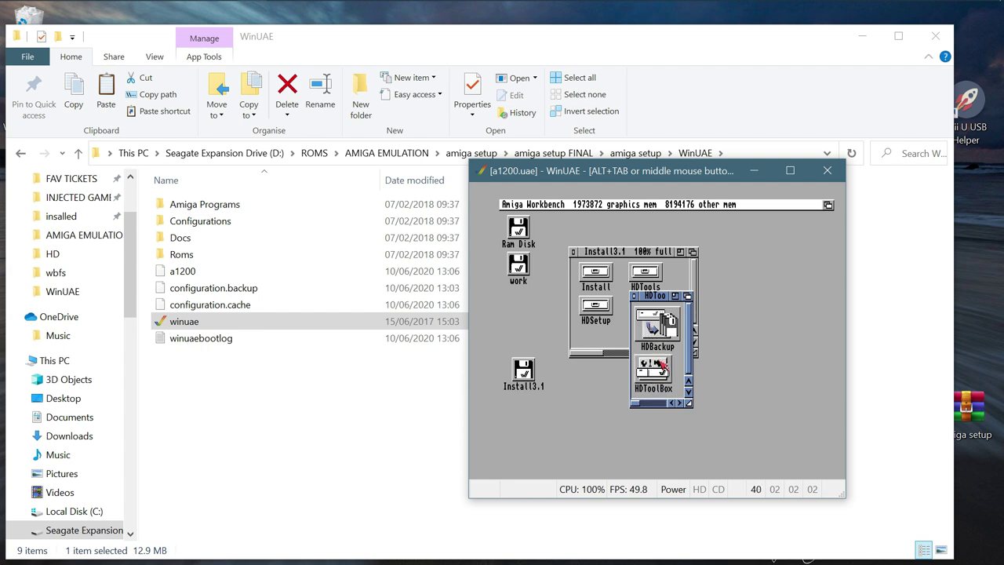
# Step: Run HDToolBox and define a new drive type for the SCSI drive by reading its configuration from wiihdf2gb.hdf
pyautogui.doubleClick(661, 363)
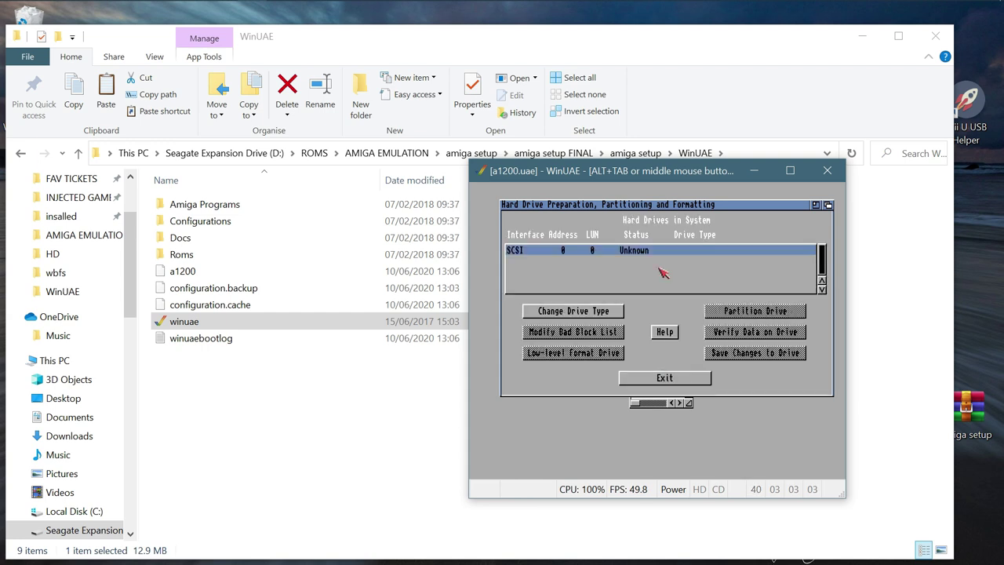
pyautogui.click(548, 312)
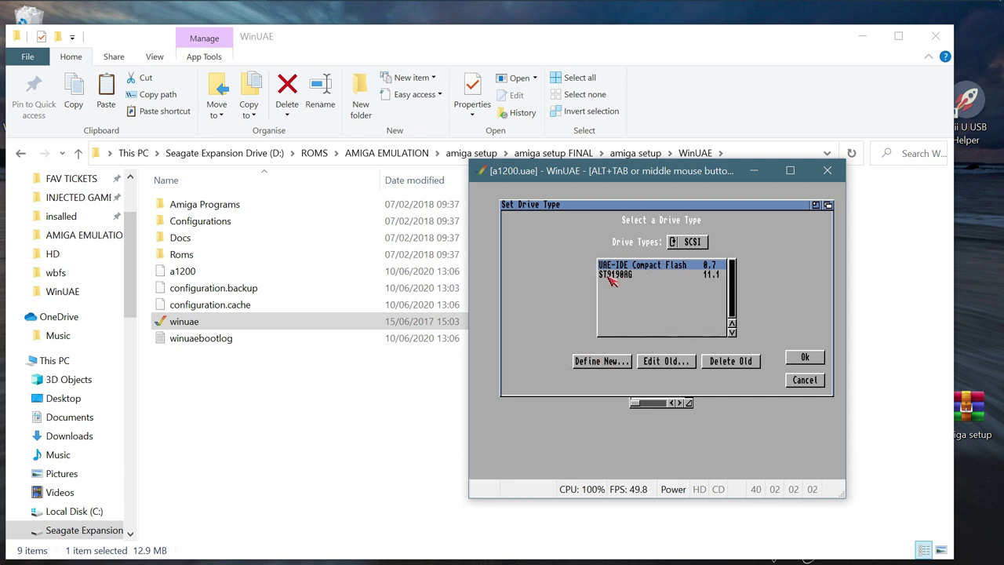
pyautogui.click(602, 360)
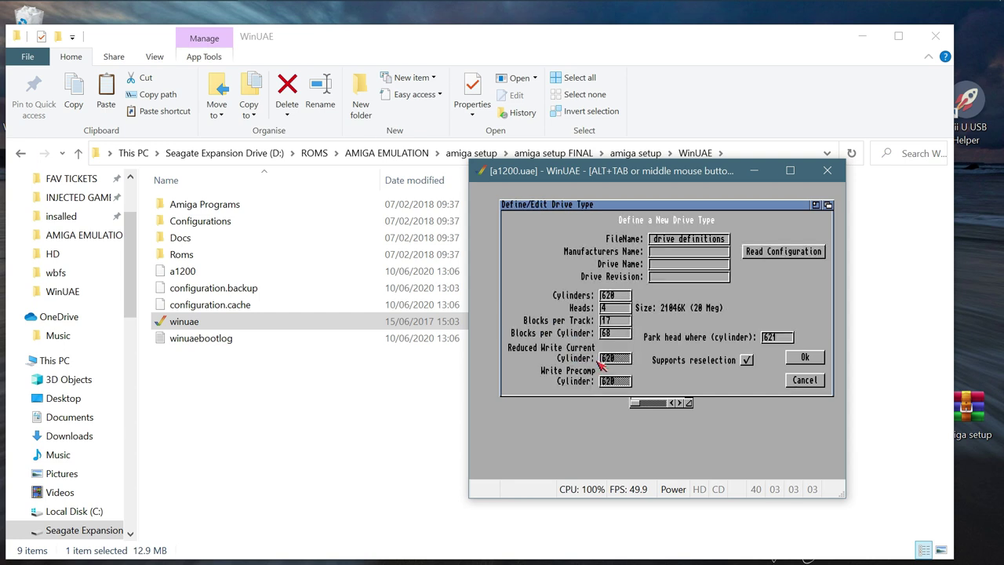
pyautogui.click(780, 254)
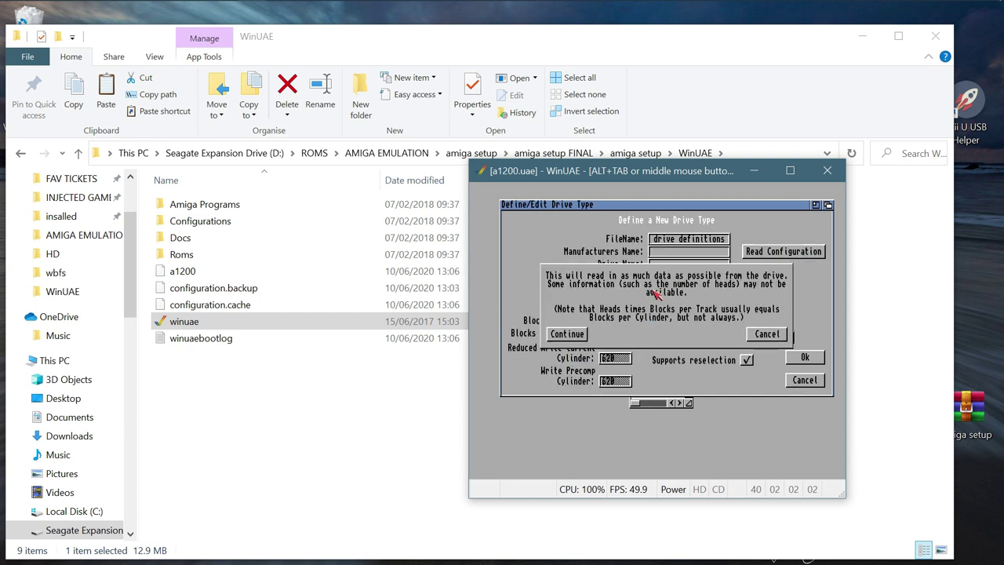
pyautogui.click(577, 336)
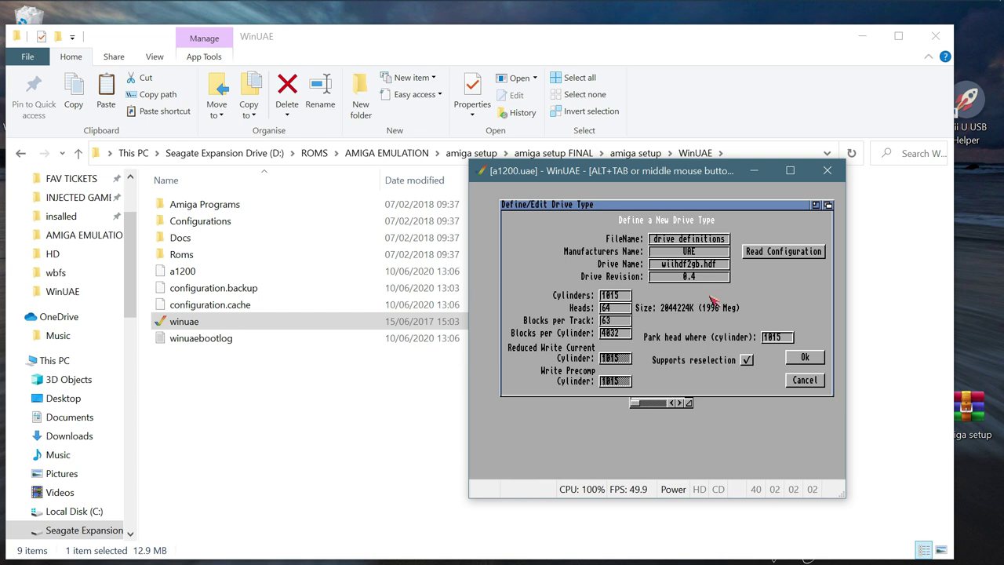
pyautogui.click(773, 253)
pyautogui.click(555, 334)
pyautogui.click(815, 358)
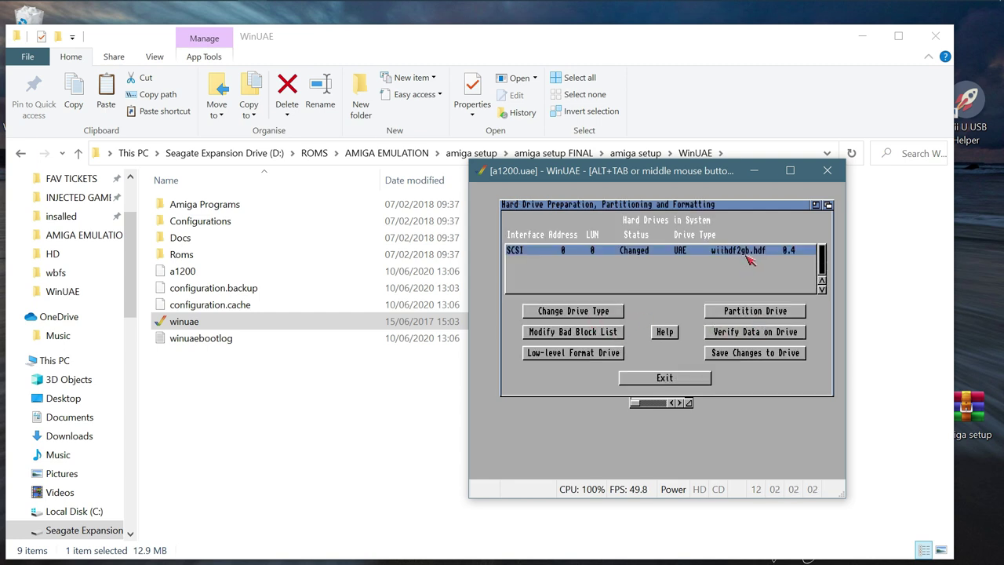
# Step: Partition the drive with a first partition of 250 Meg and a second partition of 1744 Meg filling the remaining space
pyautogui.click(759, 309)
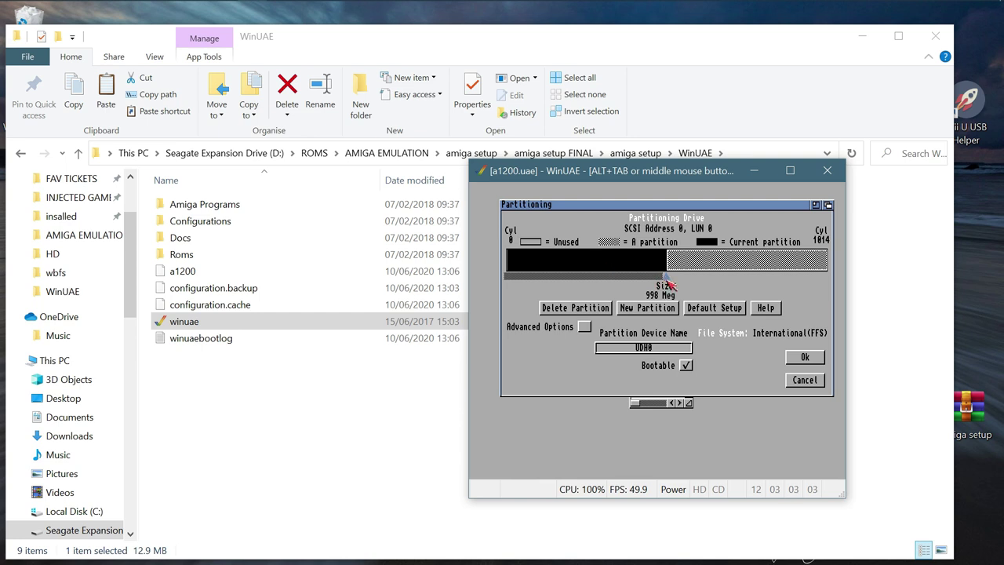
pyautogui.moveTo(665, 283); pyautogui.dragTo(549, 282)
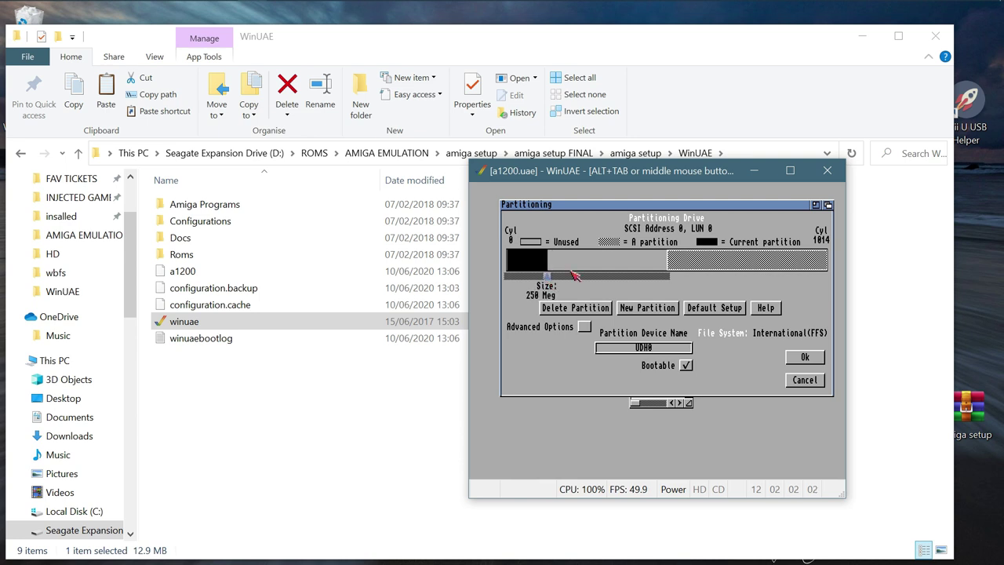
pyautogui.click(697, 262)
pyautogui.moveTo(702, 260); pyautogui.dragTo(580, 262)
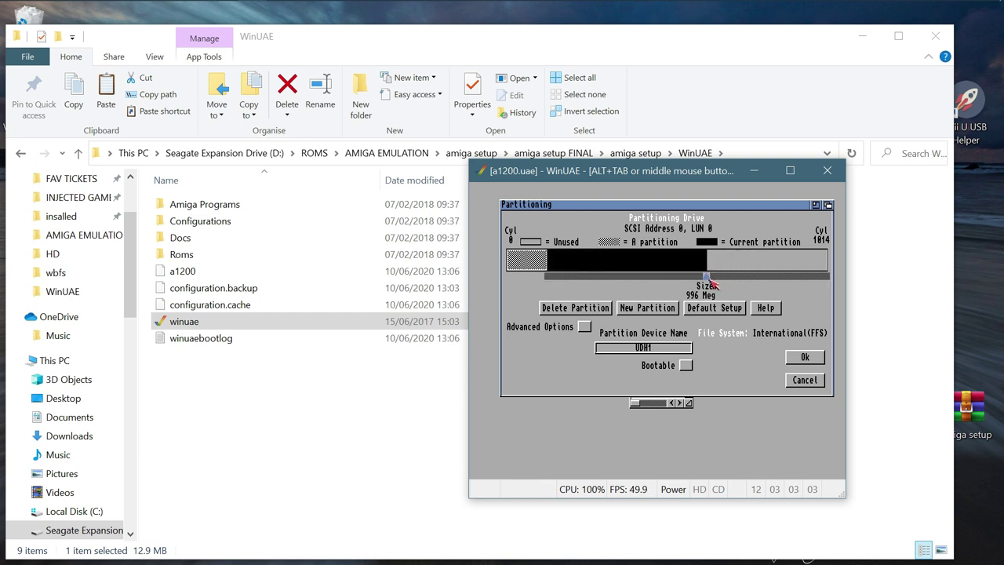
pyautogui.moveTo(708, 280); pyautogui.dragTo(825, 276)
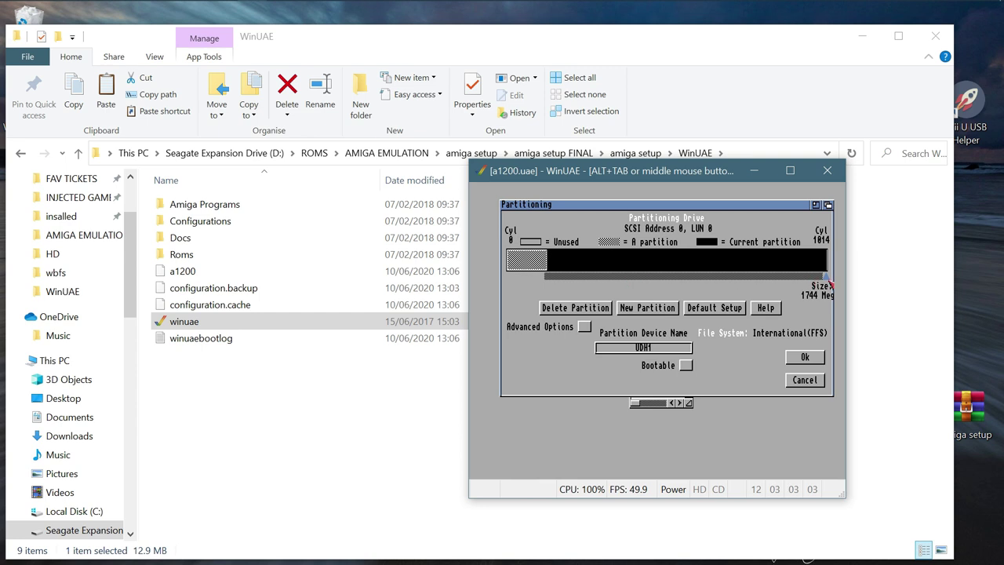
# Step: Rename the first partition's device to DH0 and enable Directory Cache in its advanced file system options
pyautogui.click(528, 263)
pyautogui.click(635, 348)
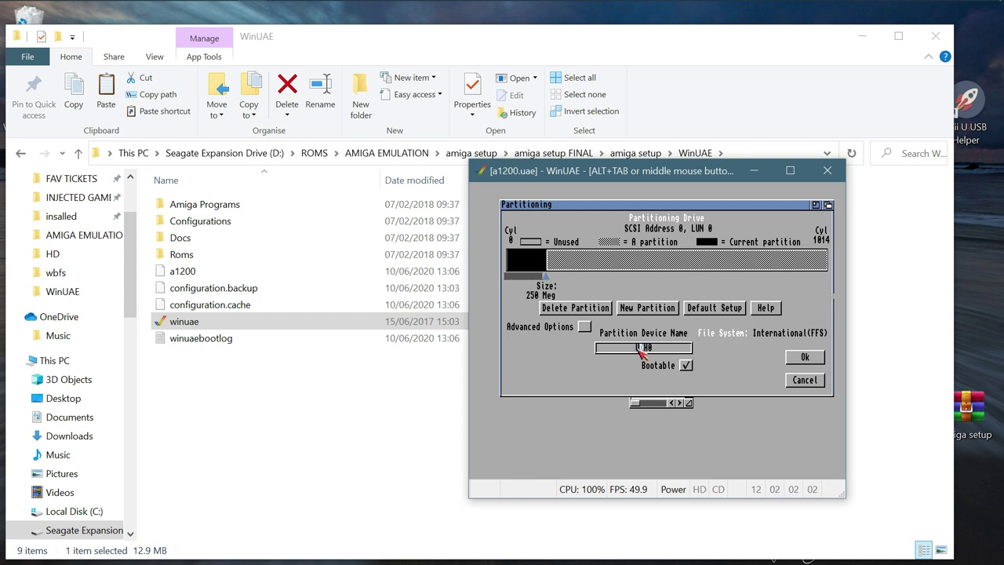
pyautogui.press('Delete')
pyautogui.write('D')
pyautogui.click(584, 327)
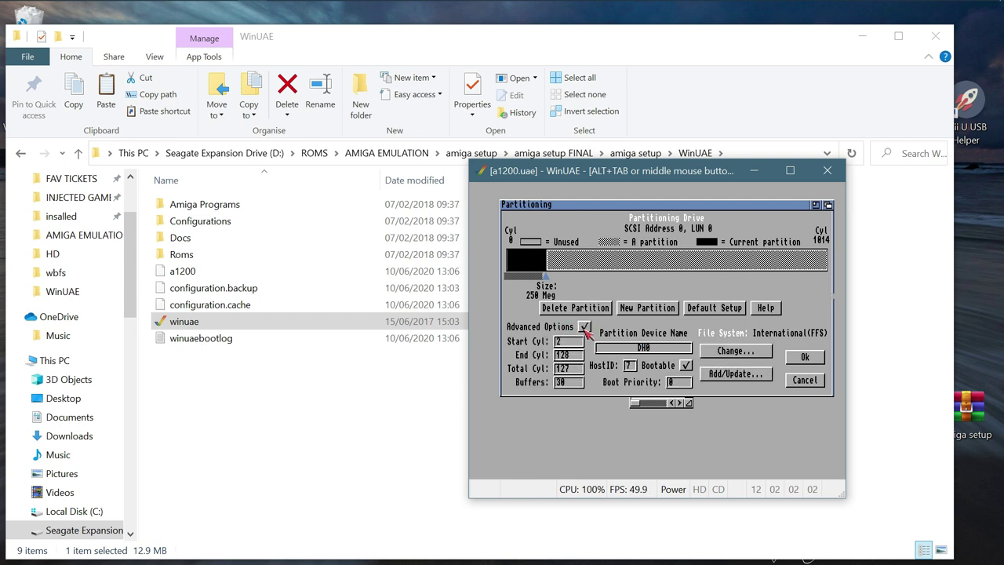
pyautogui.click(758, 354)
pyautogui.click(700, 281)
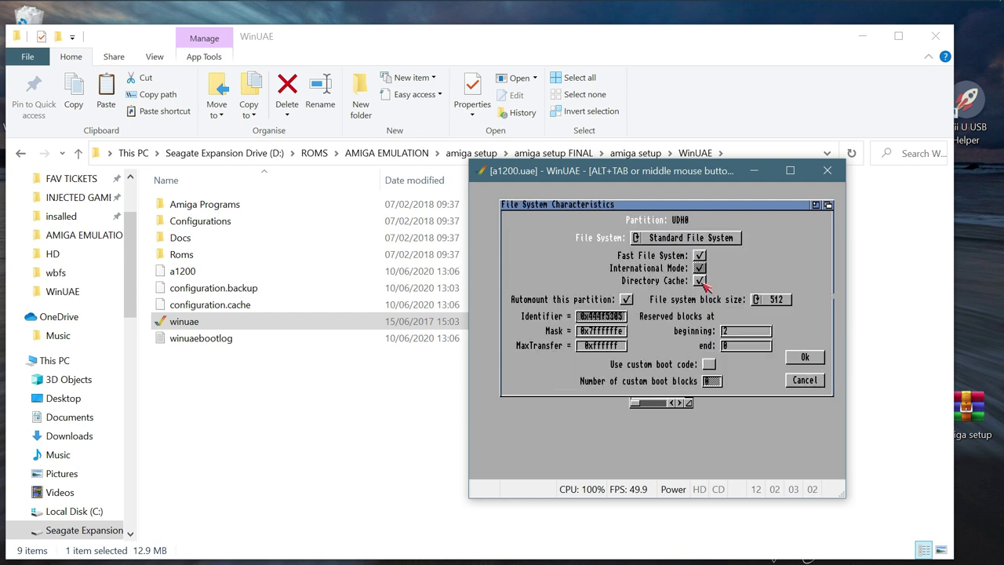
pyautogui.click(805, 358)
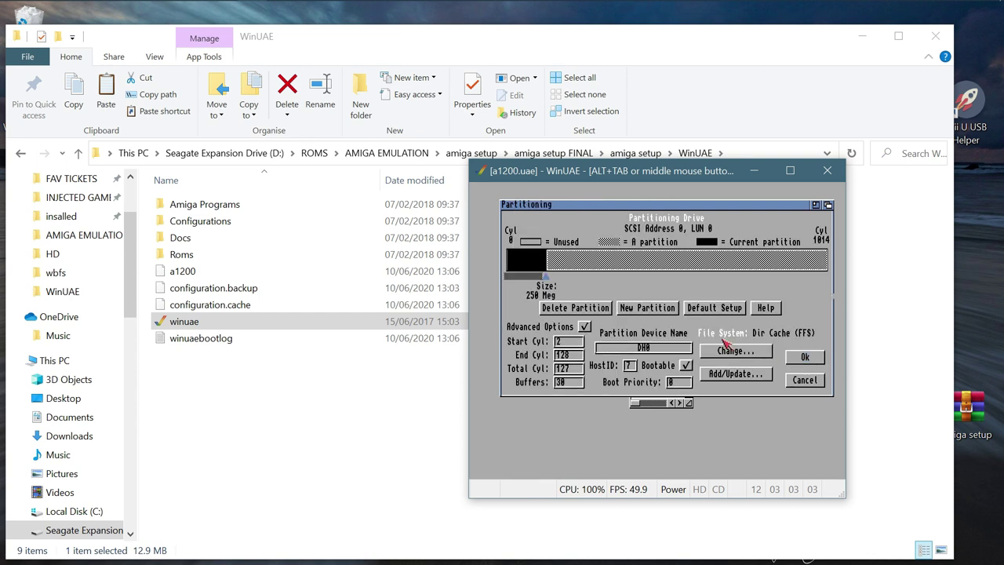
# Step: Rename the second partition's device to DH1 and enable Directory Cache for its file system
pyautogui.click(569, 265)
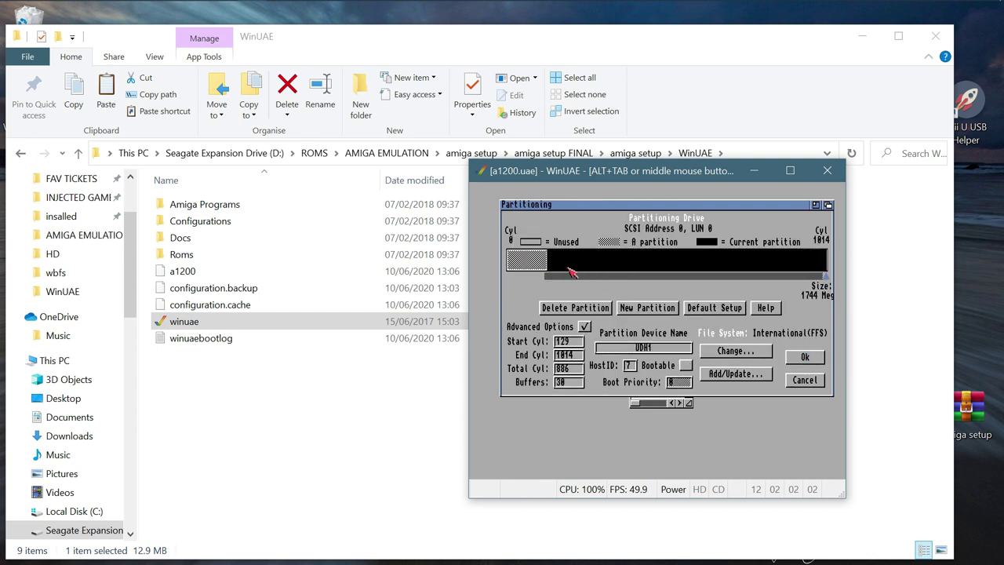
pyautogui.click(640, 348)
pyautogui.press('BackSpace')
pyautogui.click(715, 353)
pyautogui.click(699, 280)
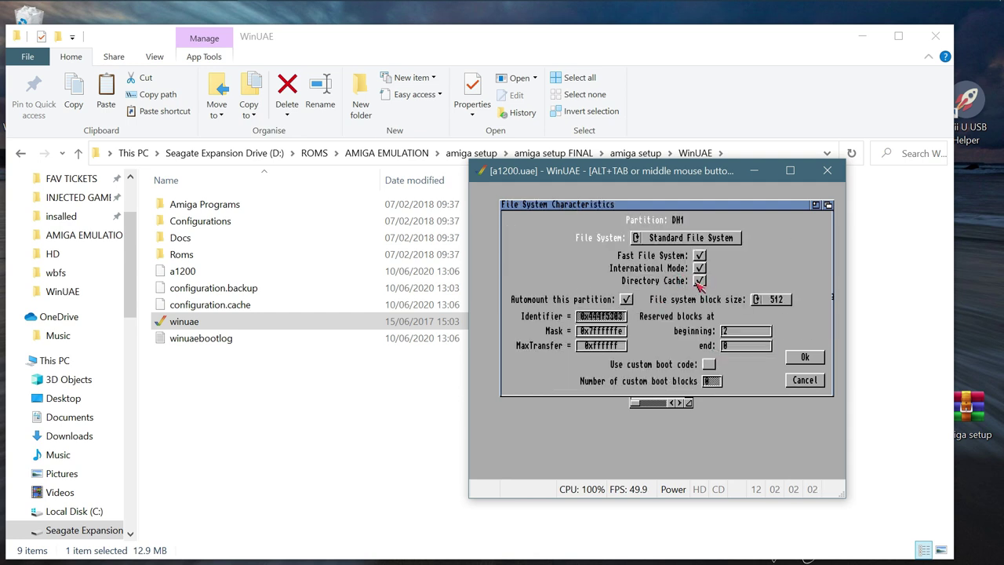
pyautogui.click(808, 358)
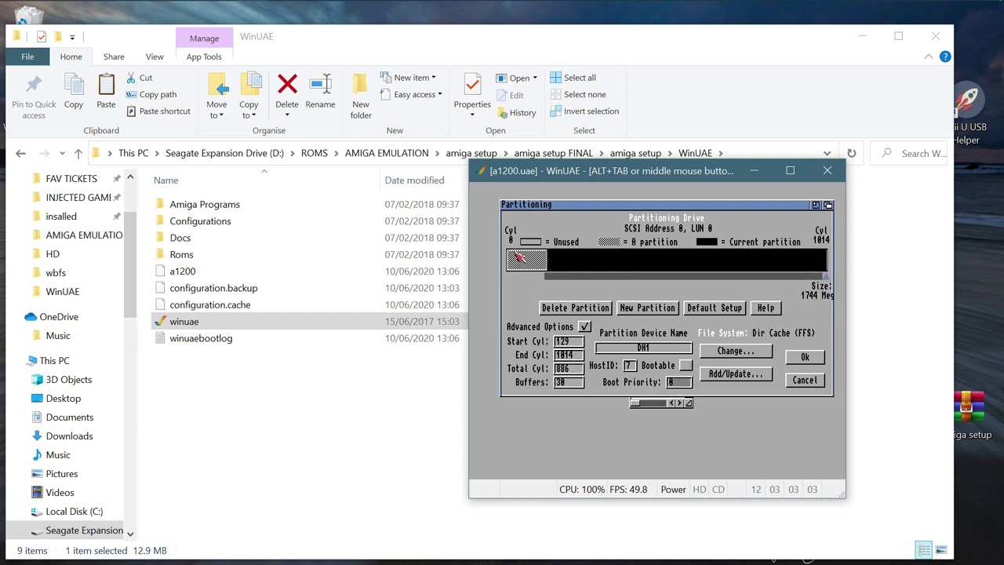
# Step: Accept the partition layout and save it to the drive, leaving HDToolBox and closing the HDTools and Install3.1 windows
pyautogui.click(805, 358)
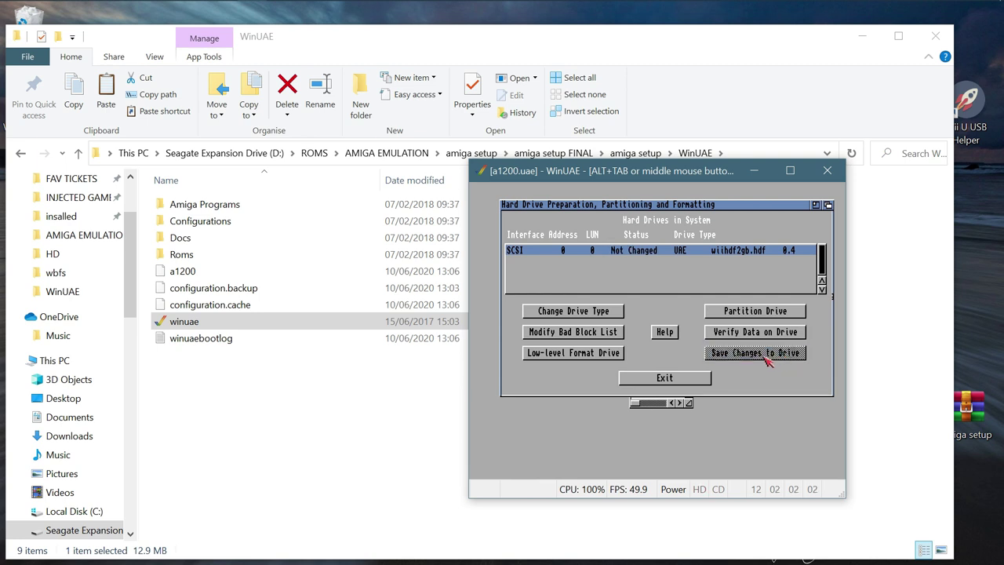
pyautogui.click(664, 379)
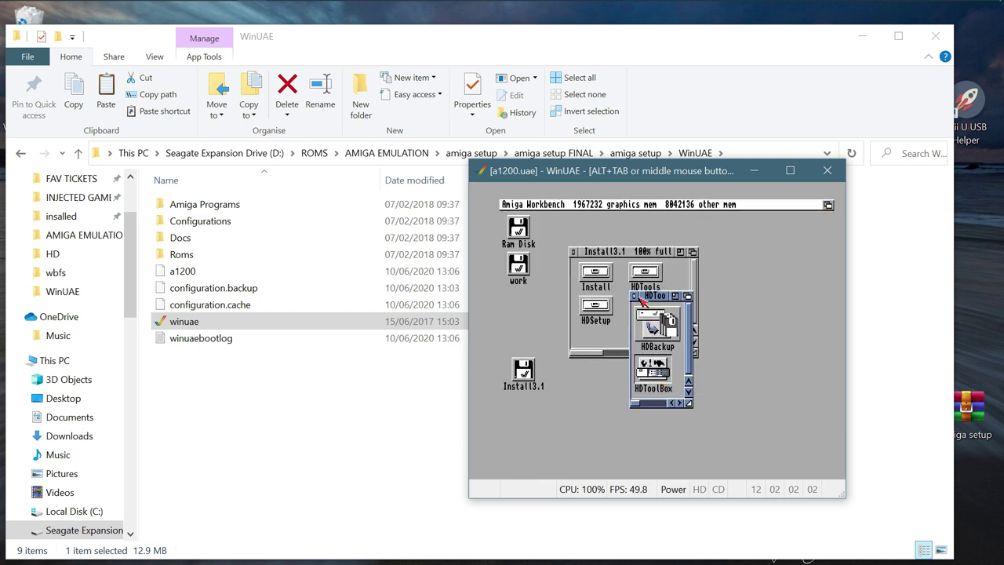
pyautogui.click(634, 295)
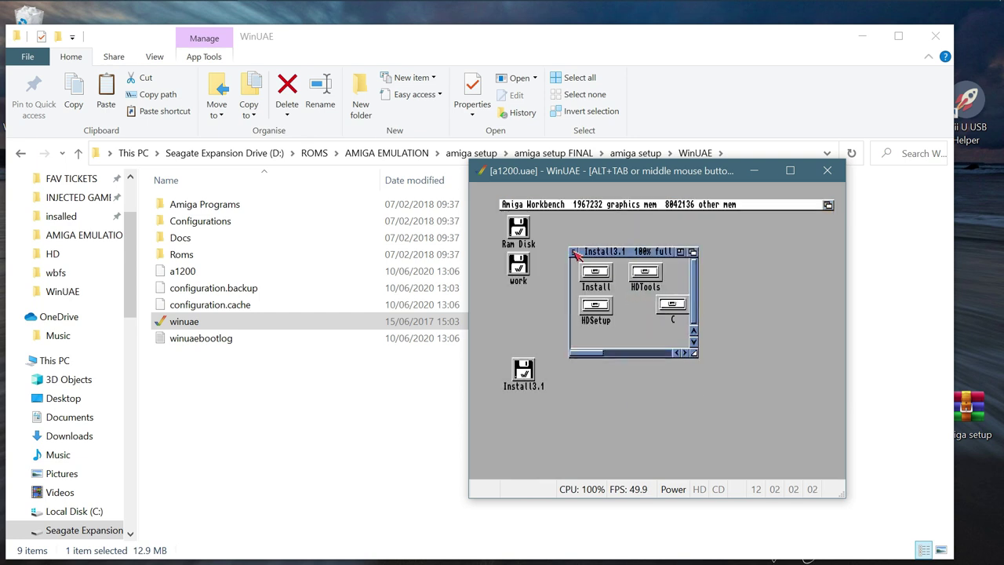
pyautogui.click(573, 251)
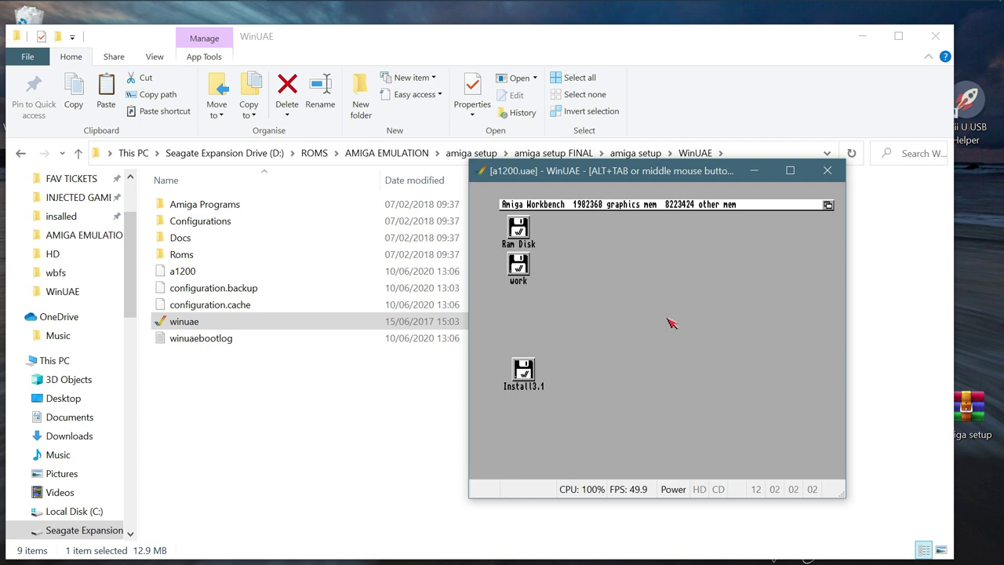
# Step: Restart the emulated A1200 with the current drive configuration so that Workbench reloads with the new partitions
pyautogui.press('F12')
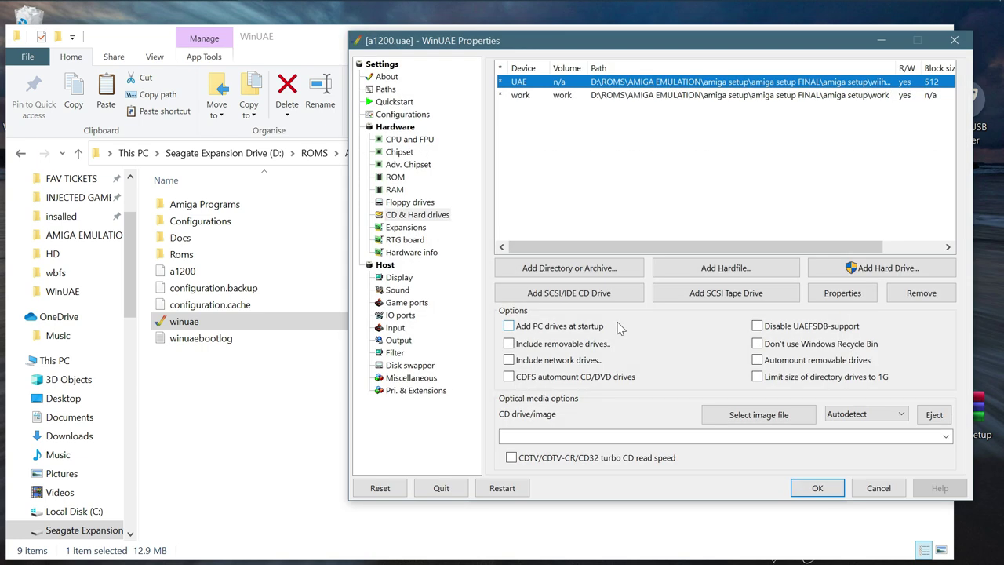
pyautogui.click(515, 488)
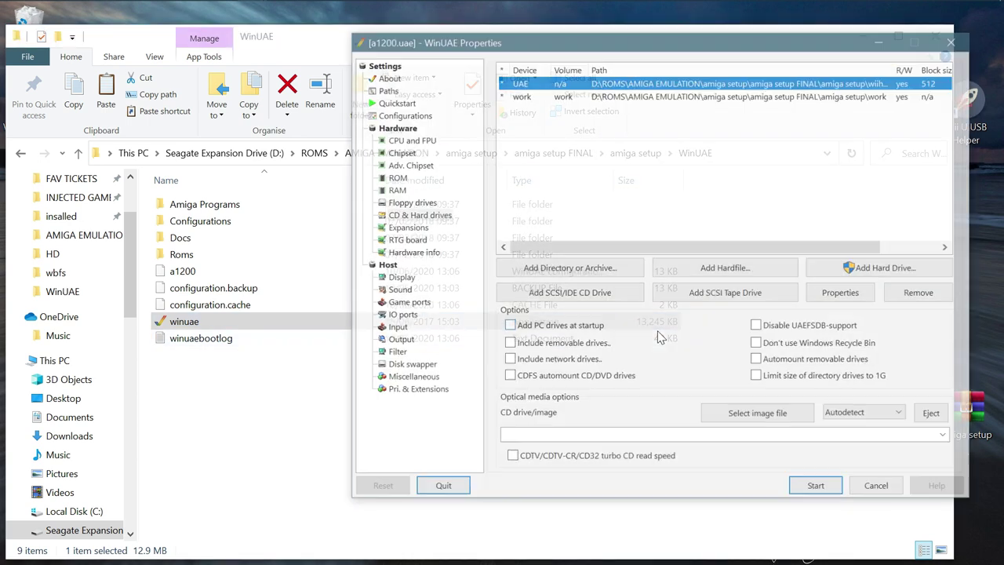
pyautogui.click(805, 480)
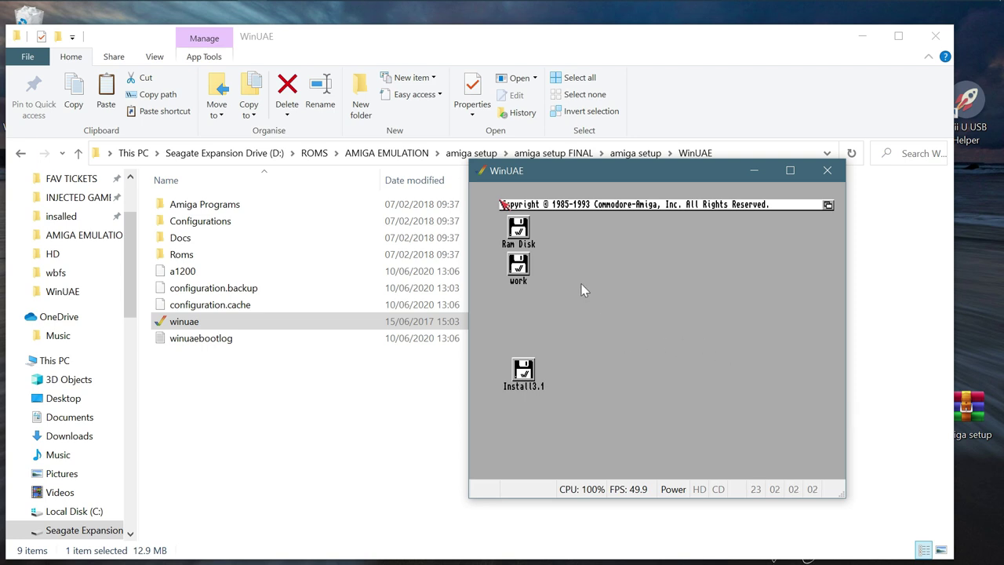
pyautogui.click(502, 204)
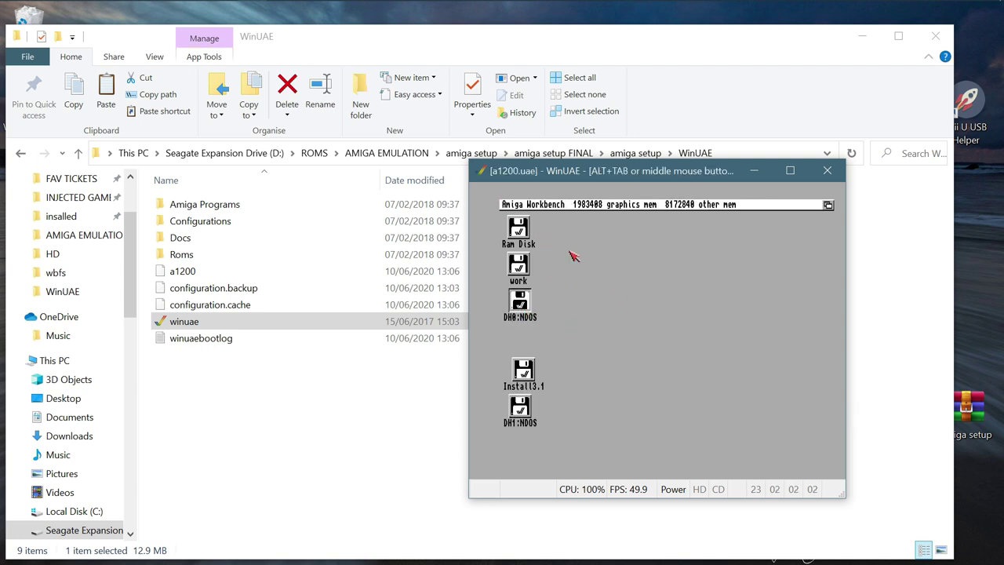
# Step: Open the disk format options for the DH0 partition and set its new volume name to OS
pyautogui.rightClick(593, 214)
pyautogui.moveTo(593, 213); pyautogui.dragTo(616, 315)
pyautogui.click(665, 278)
pyautogui.press('BackSpace')
pyautogui.press('BackSpace')
pyautogui.press('BackSpace')
pyautogui.press('BackSpace')
pyautogui.press('BackSpace')
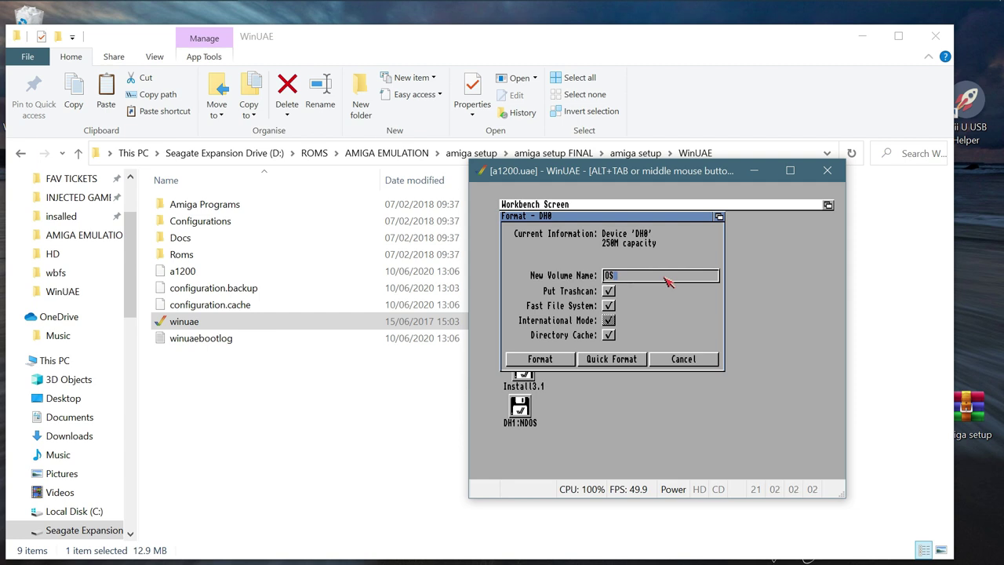
# Step: Turn off Put Trashcan and run a full format of DH0, accepting both data-loss warnings
pyautogui.click(609, 291)
pyautogui.click(549, 361)
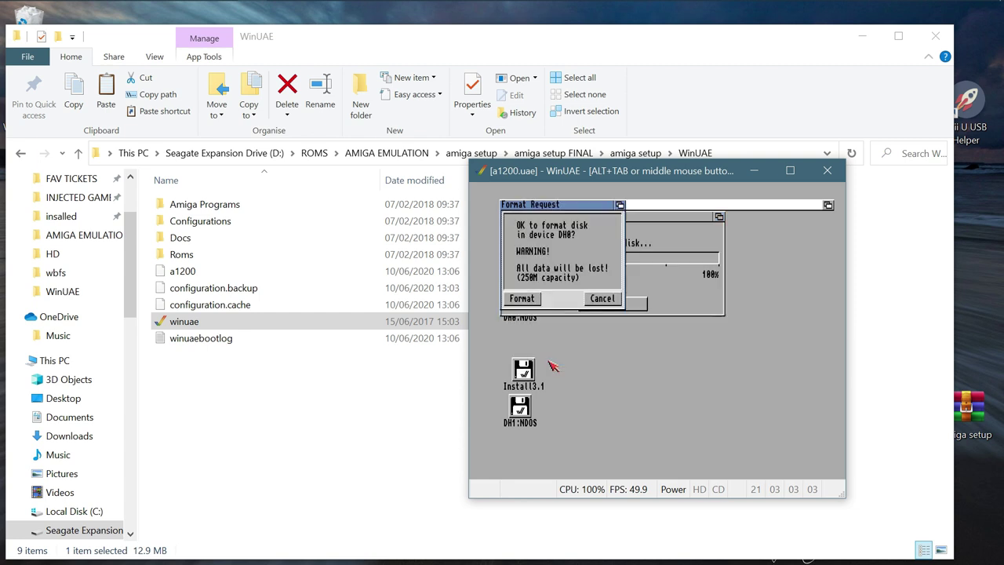
pyautogui.click(534, 301)
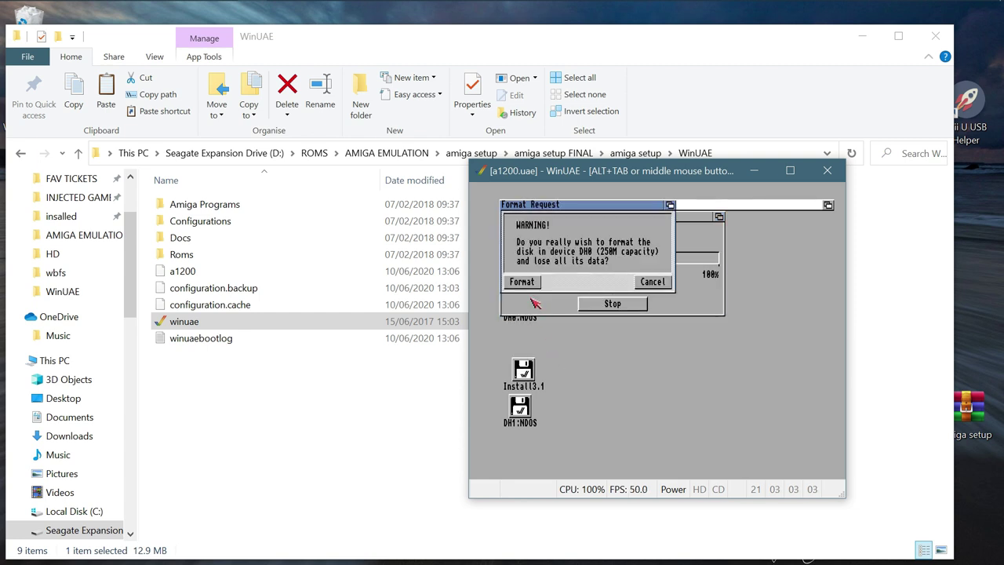
pyautogui.click(532, 284)
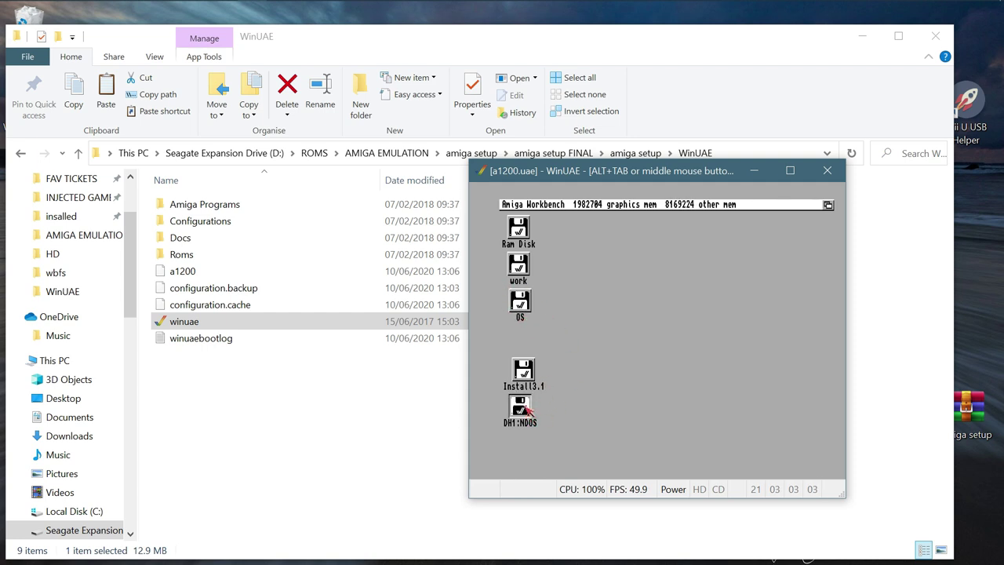
# Step: Open the disk format options for the DH1 partition and set its new volume name to Stuff
pyautogui.rightClick(620, 208)
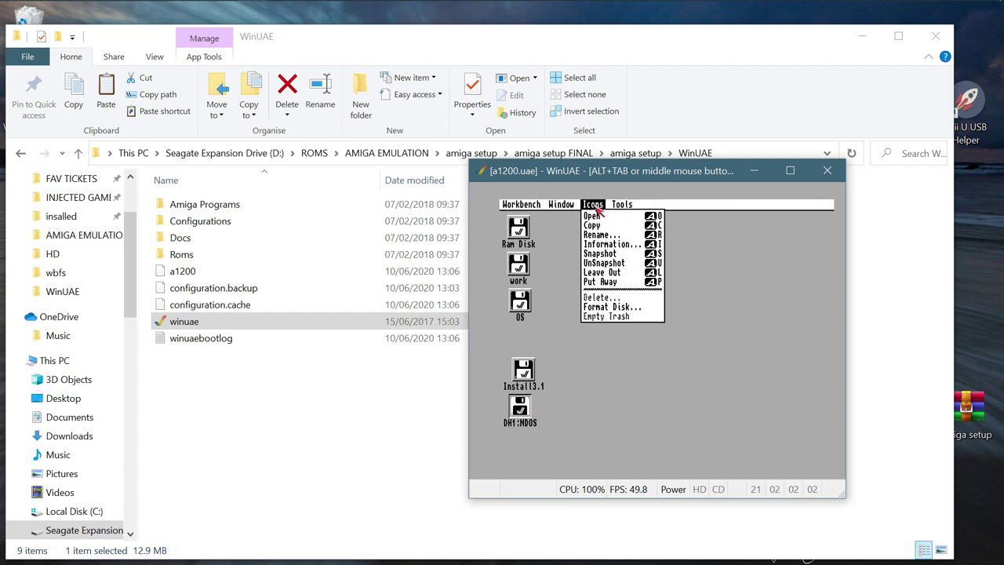
pyautogui.rightClick(612, 311)
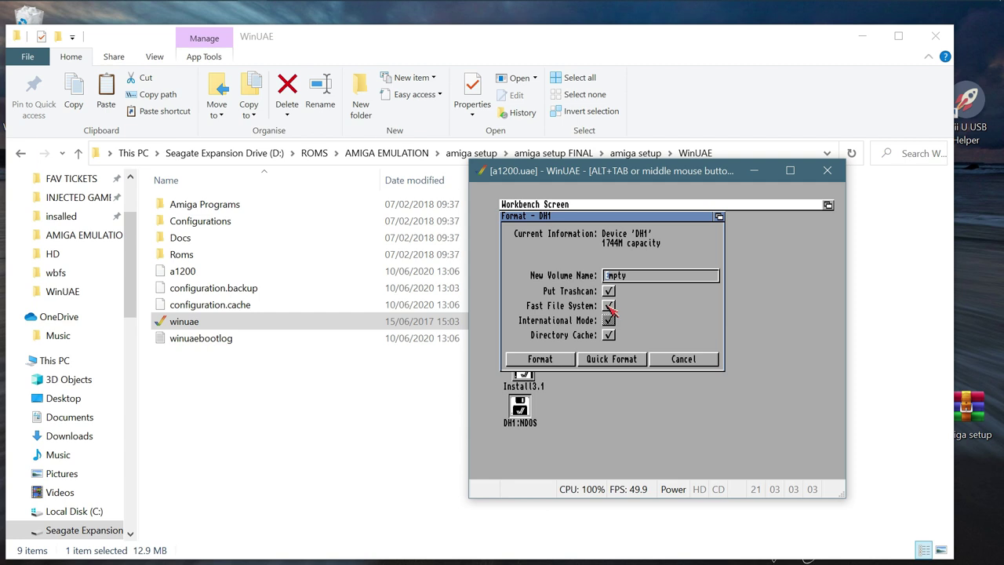
pyautogui.click(653, 277)
pyautogui.press('BackSpace')
pyautogui.press('BackSpace')
pyautogui.press('BackSpace')
pyautogui.press('BackSpace')
pyautogui.press('BackSpace')
pyautogui.write('S')
# Step: Run a full format of DH1 without a trashcan, and move the Stuff disk icon directly beneath the OS icon
pyautogui.click(610, 291)
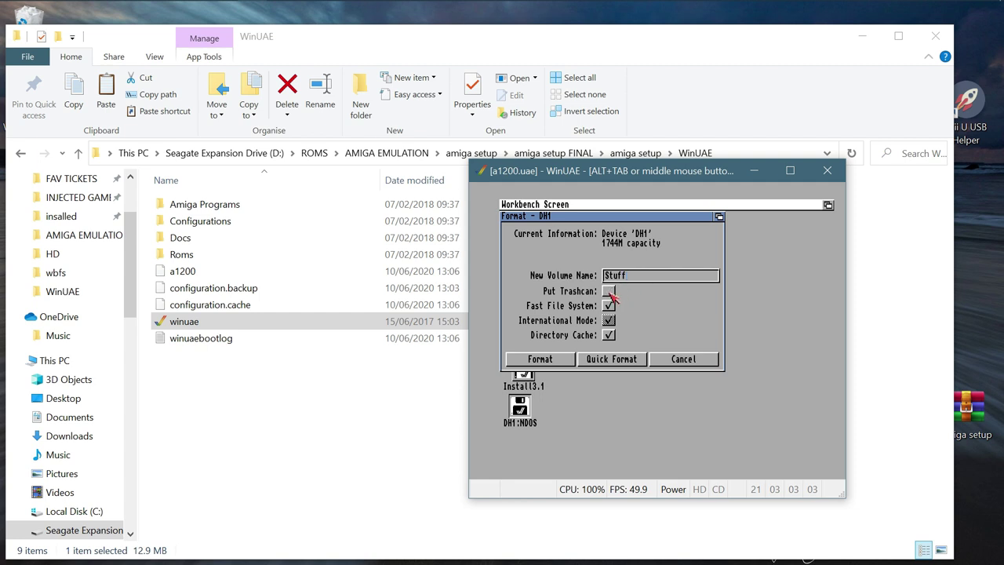
pyautogui.click(541, 359)
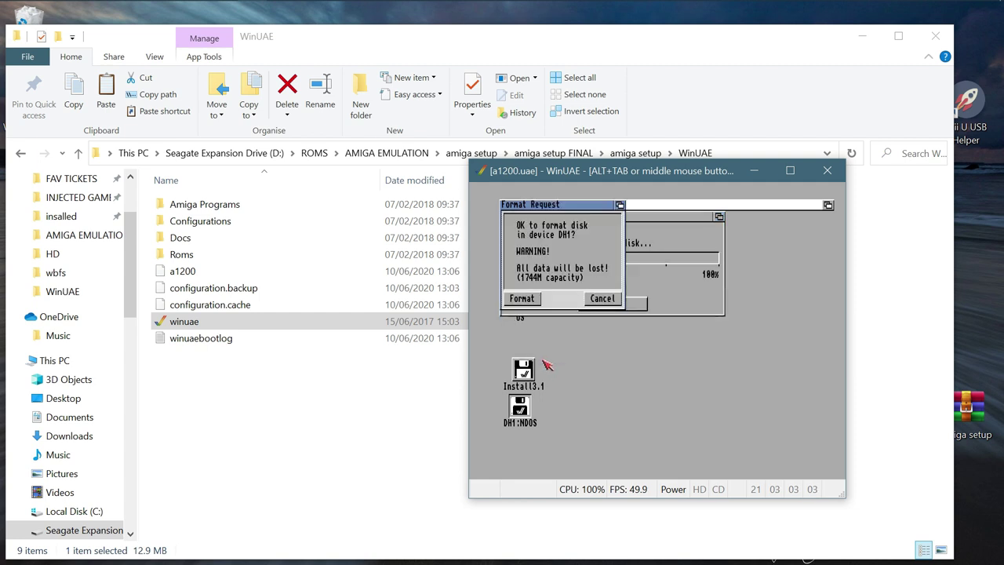
pyautogui.click(522, 303)
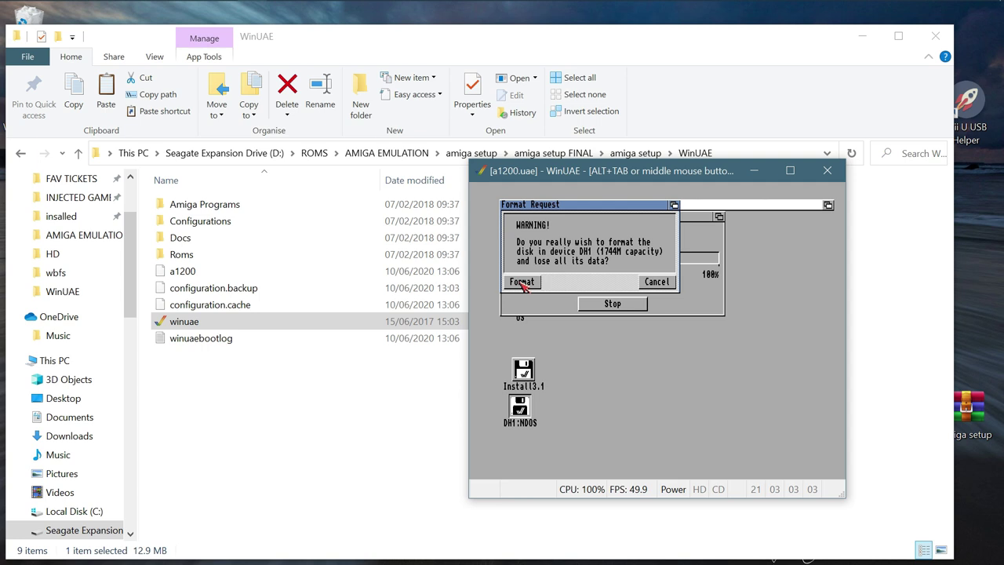
pyautogui.click(522, 282)
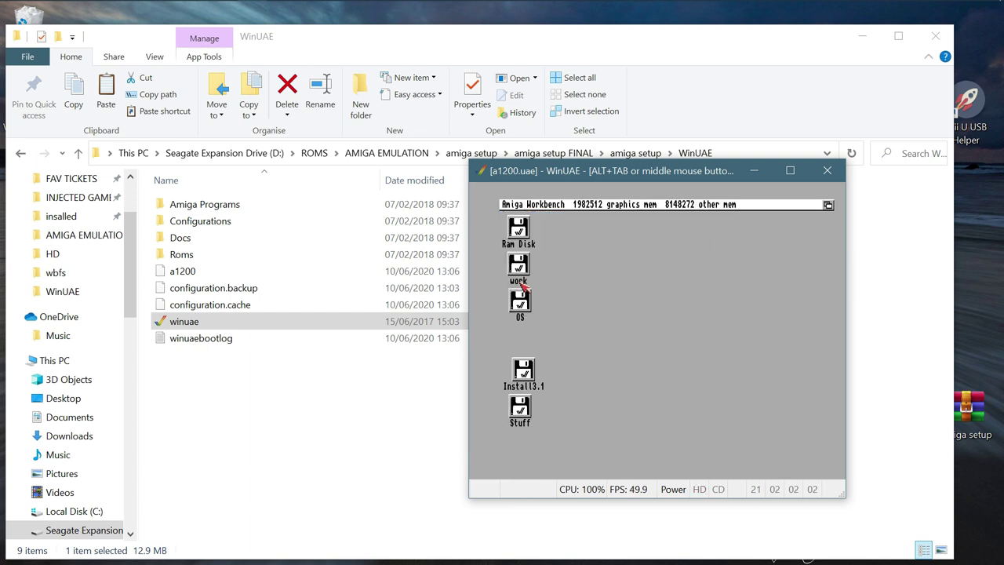
pyautogui.moveTo(529, 421); pyautogui.dragTo(532, 342)
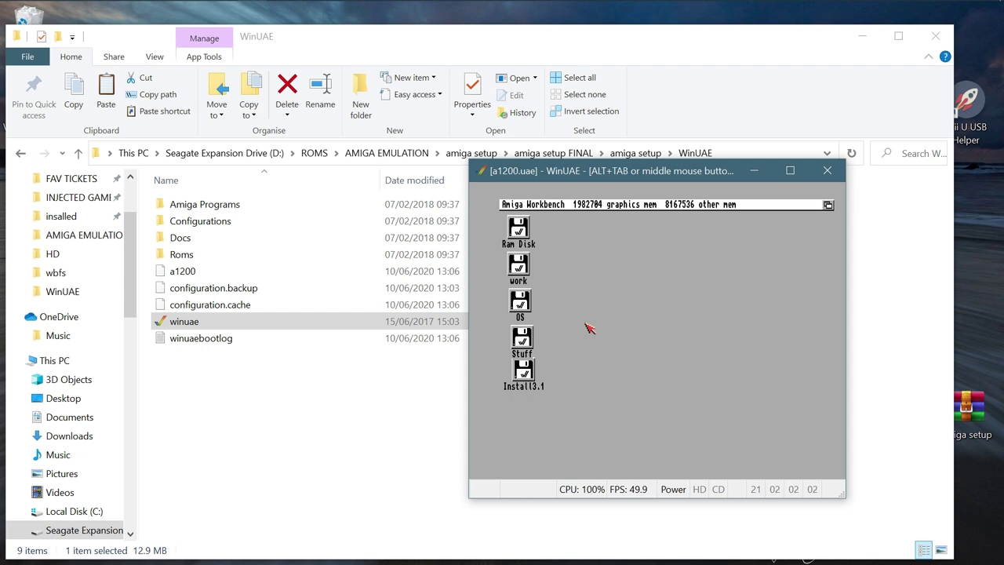
# Step: Remove the UAE hardfile and the work directory from WinUAE's mounted hard drives
pyautogui.press('F12')
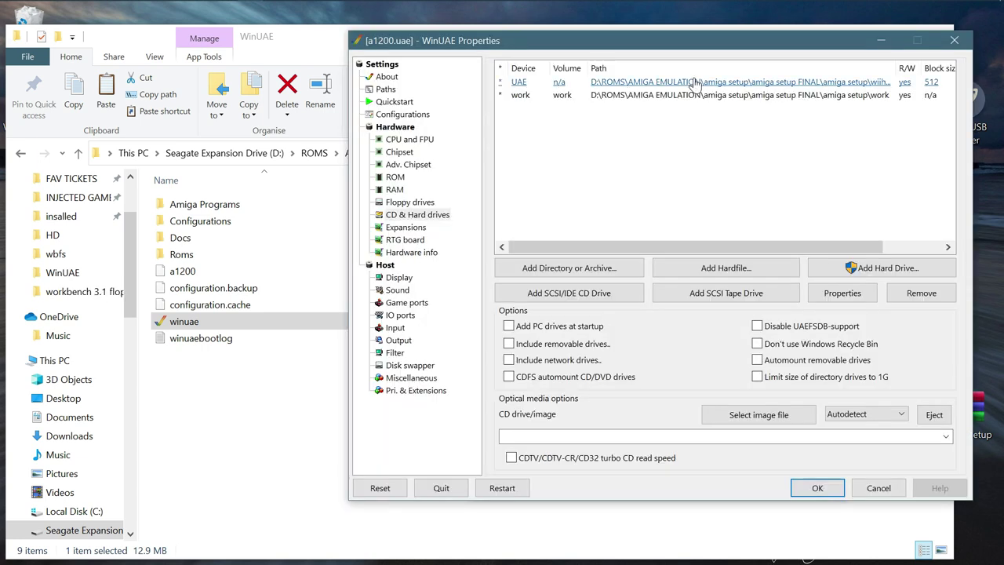
pyautogui.click(692, 81)
pyautogui.click(917, 294)
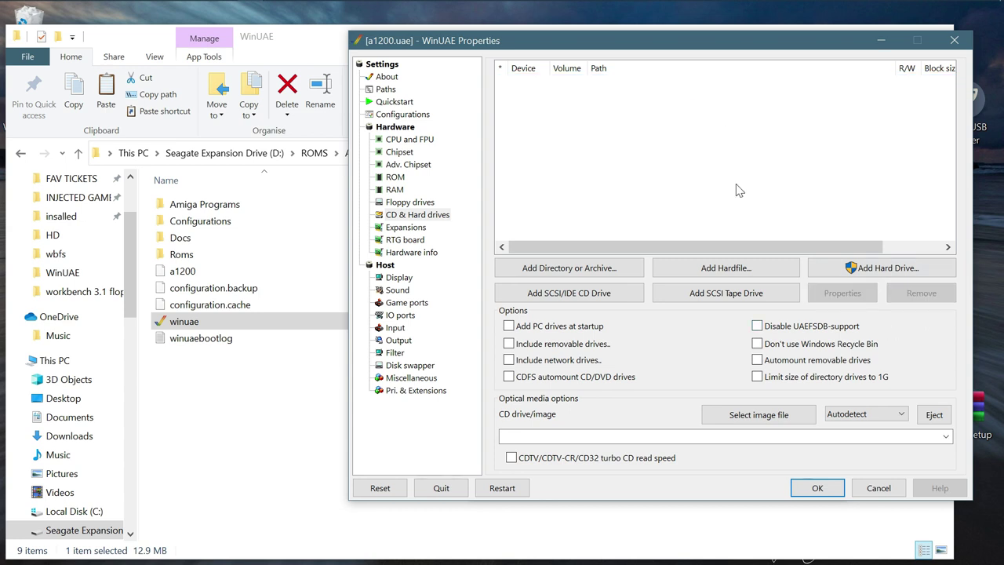
# Step: Add System.hdf from the ClassicWB_FULL_v28 folder as a bootable hardfile with device name DH0
pyautogui.click(726, 268)
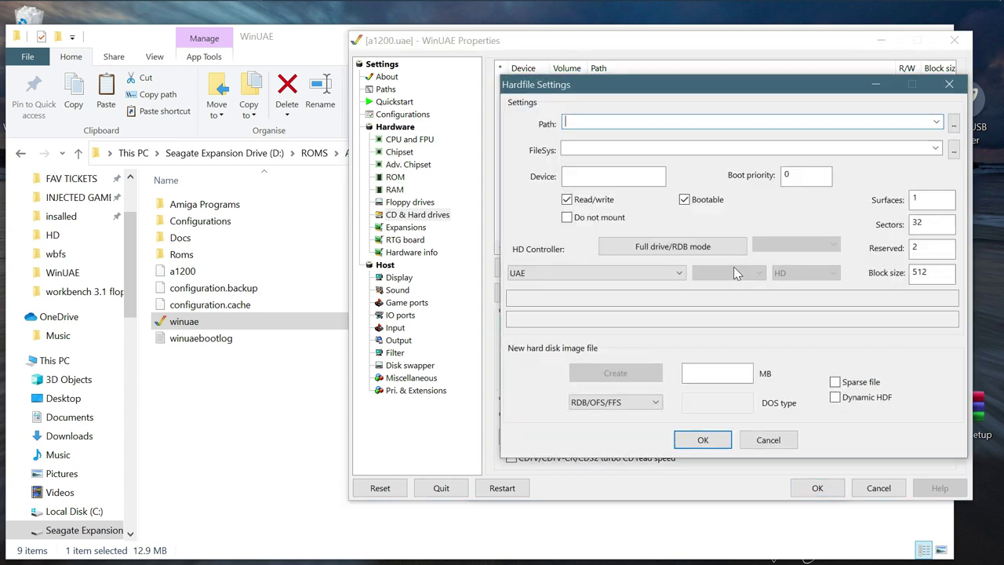
pyautogui.click(954, 125)
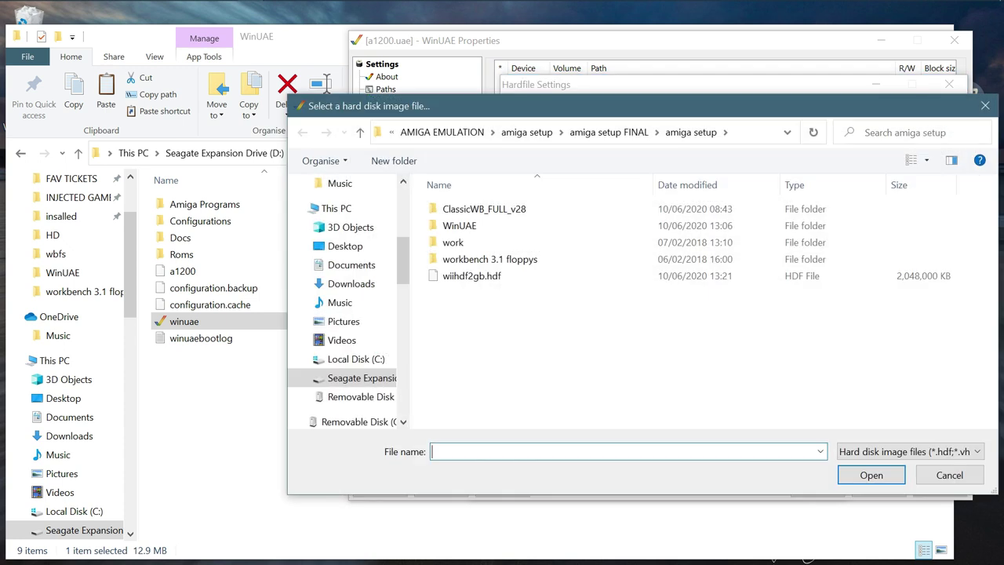
pyautogui.doubleClick(476, 212)
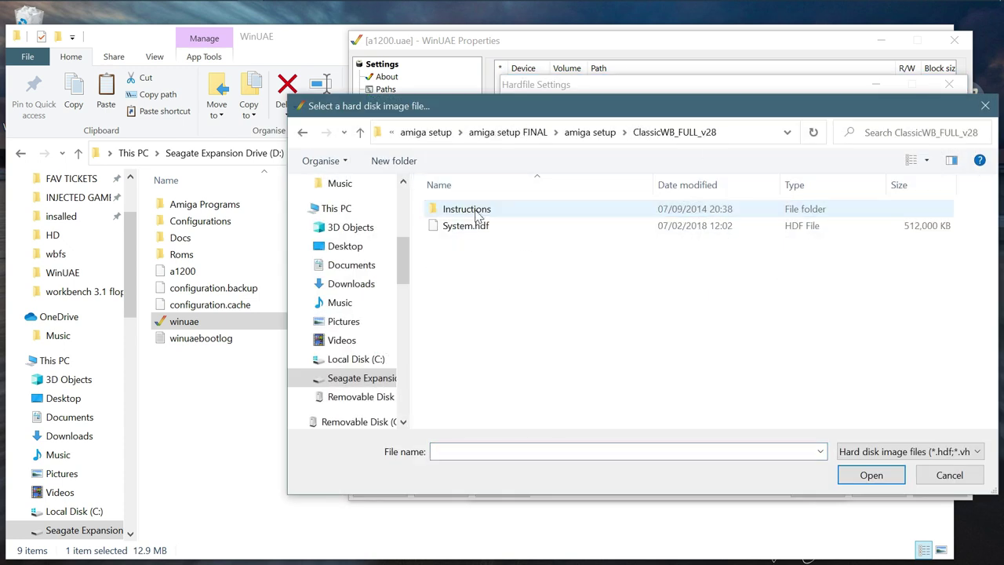
pyautogui.doubleClick(492, 227)
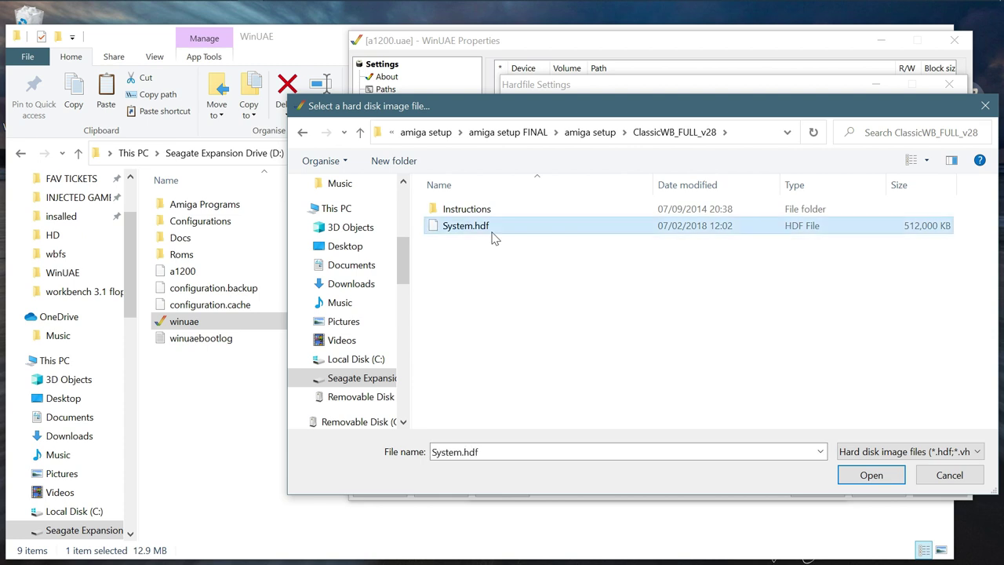
pyautogui.click(639, 175)
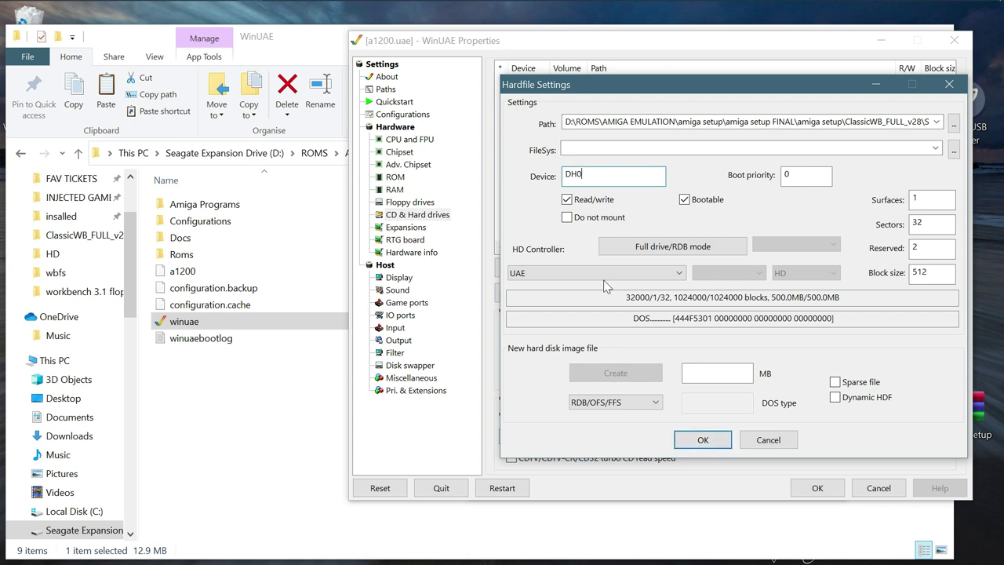
pyautogui.click(697, 441)
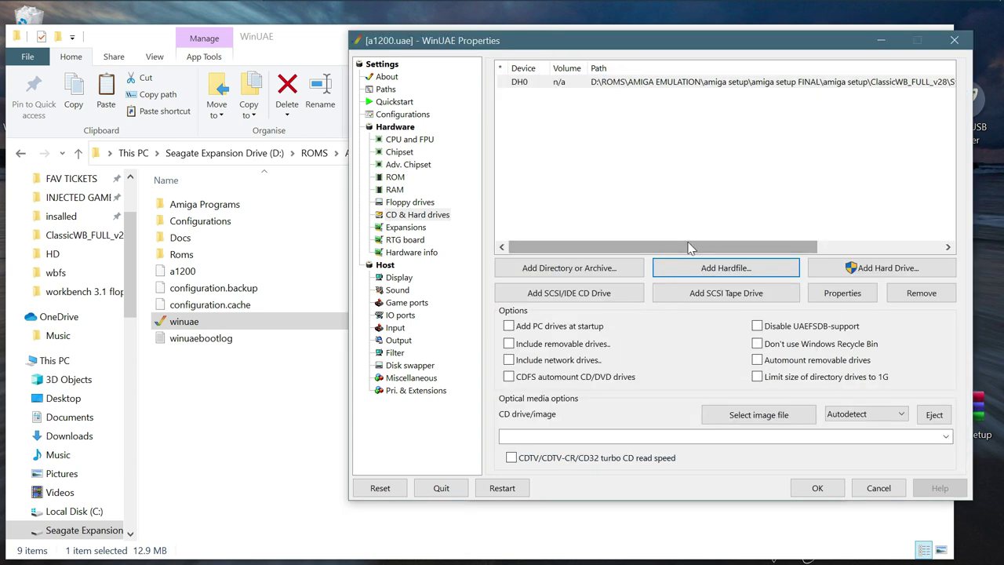
# Step: Add wiihdf2gb.hdf from the amiga setup folder as a non-bootable hardfile with device name DH1
pyautogui.click(722, 270)
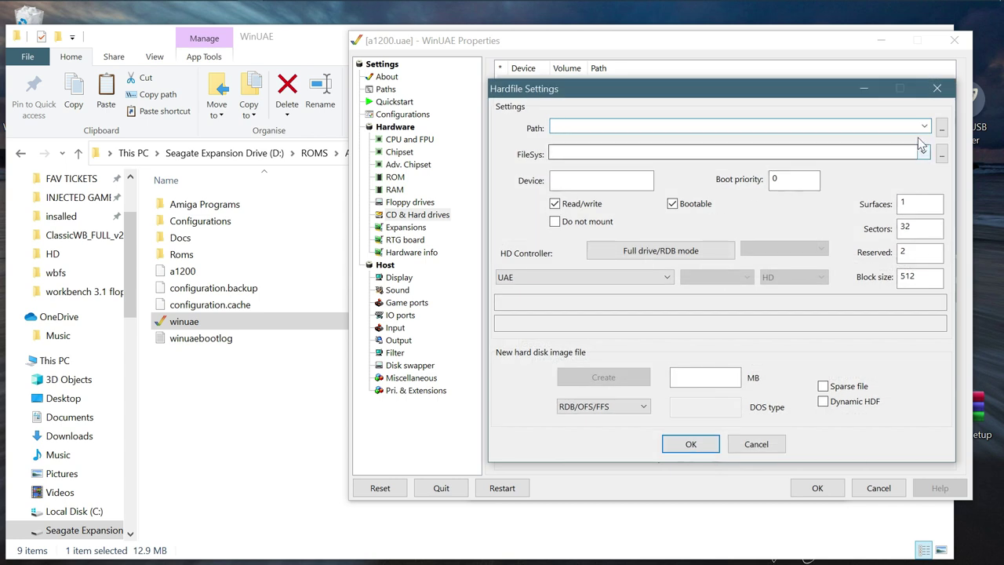
pyautogui.click(941, 130)
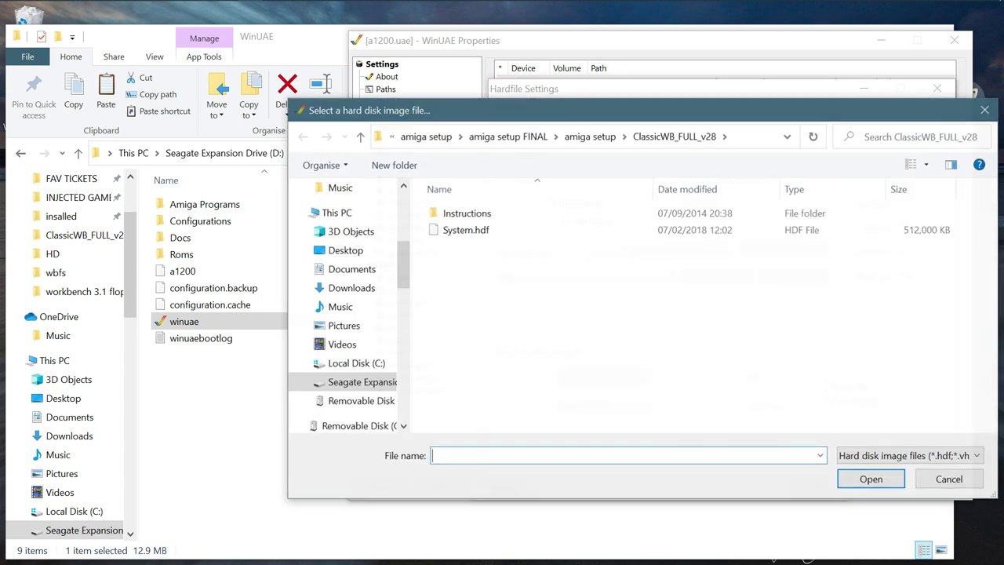
pyautogui.click(584, 141)
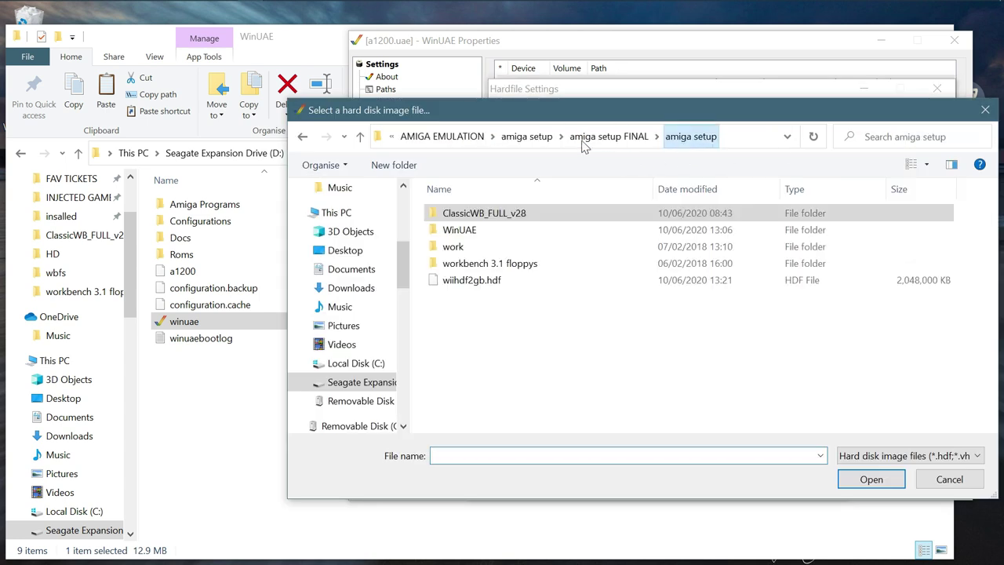
pyautogui.doubleClick(471, 280)
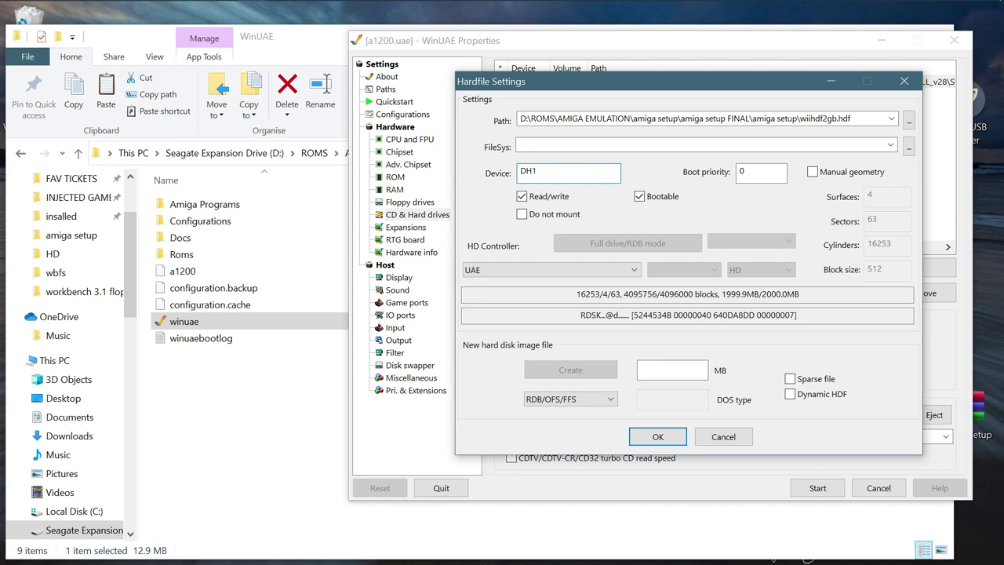
pyautogui.click(642, 197)
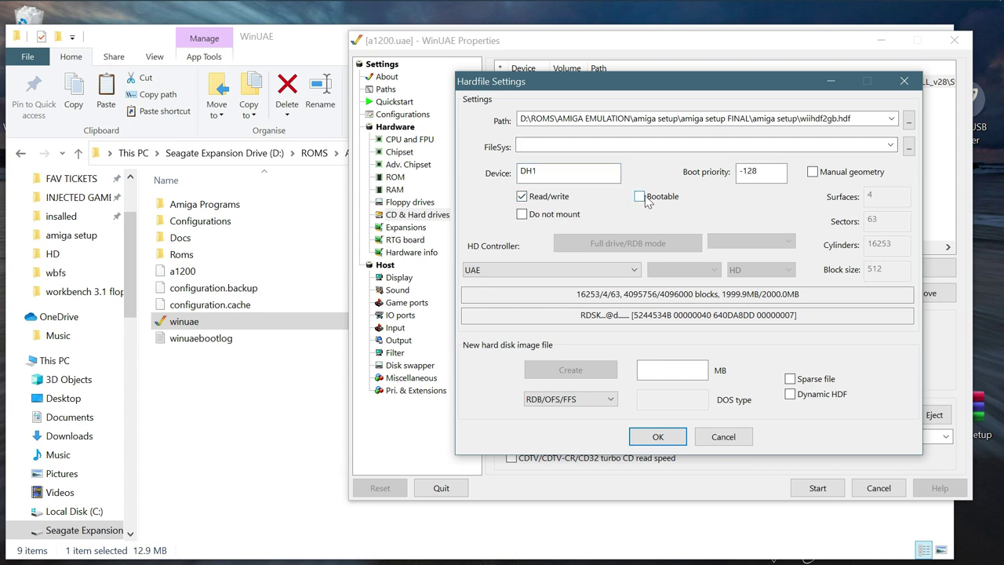
pyautogui.click(641, 196)
pyautogui.click(641, 197)
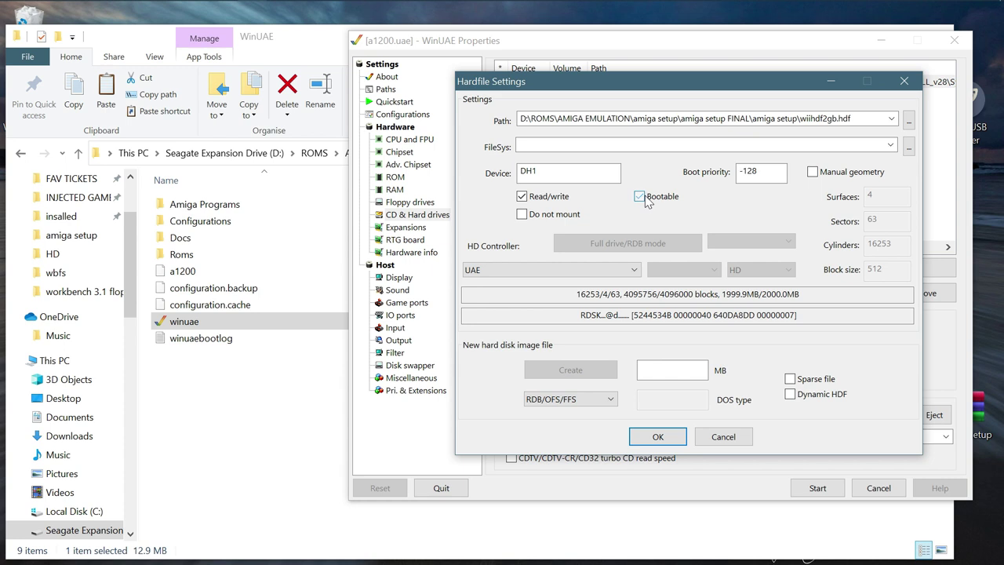
pyautogui.click(657, 438)
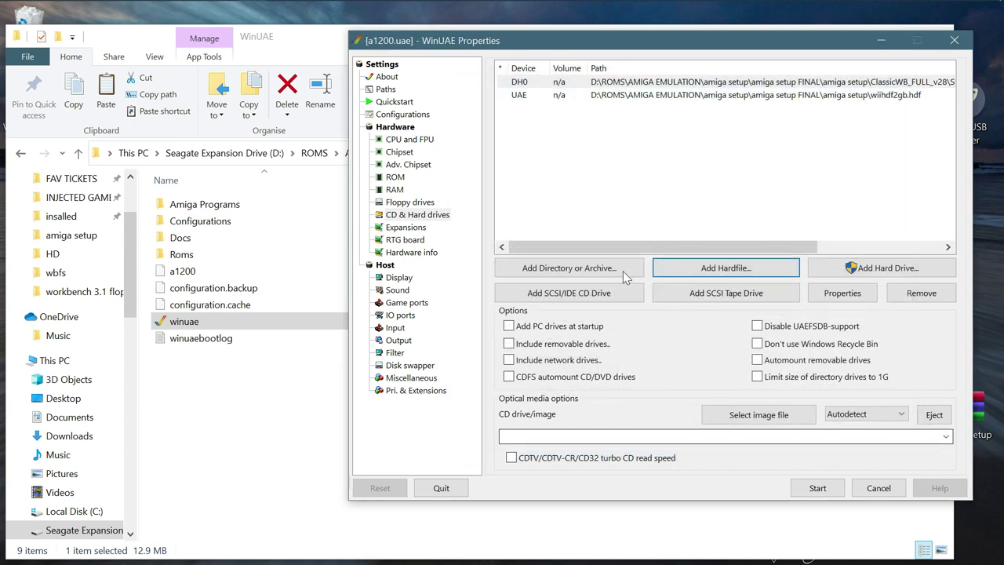
# Step: Add the work folder from amiga setup as a non-bootable directory with device name and volume label work
pyautogui.click(636, 268)
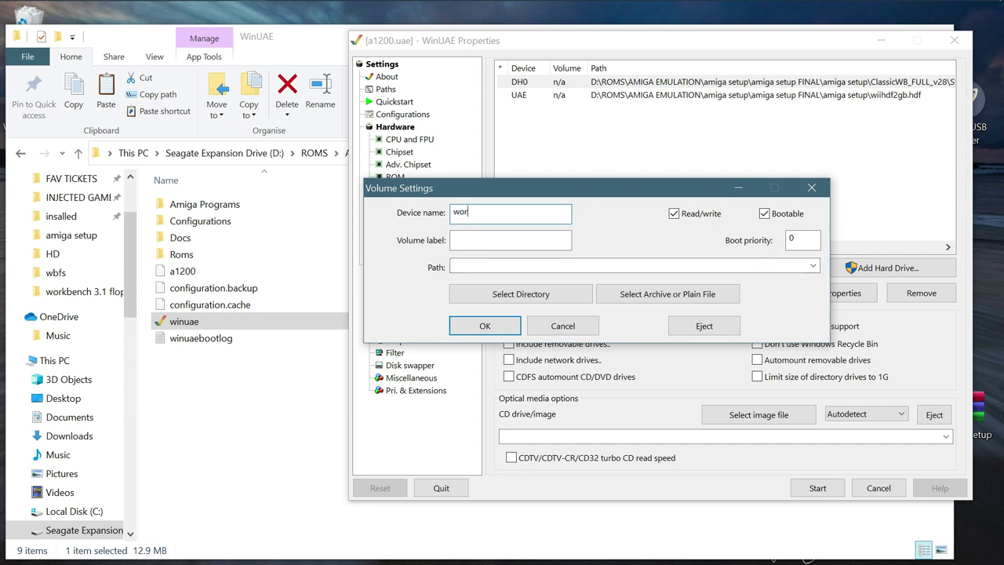
pyautogui.write('work')
pyautogui.press('Tab')
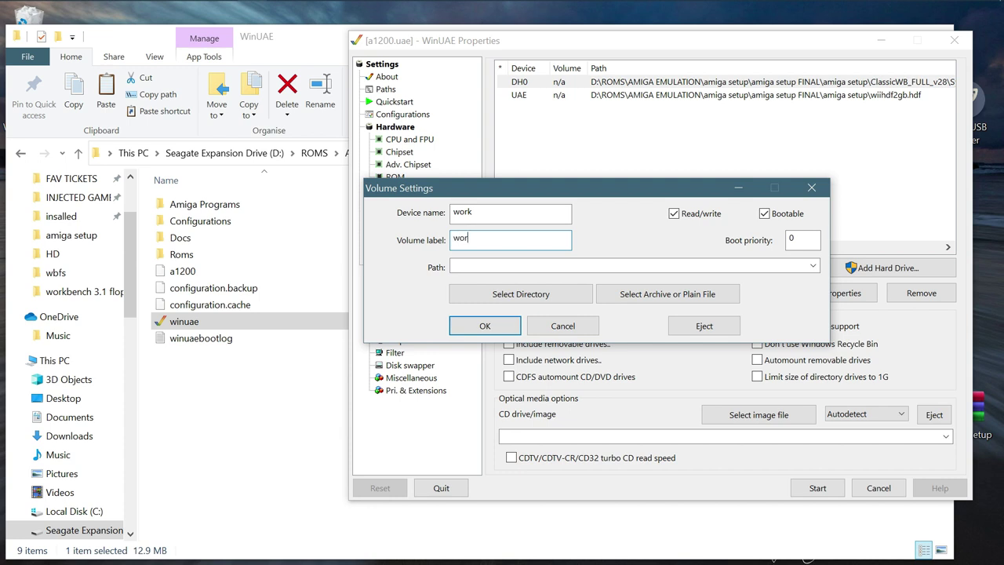
pyautogui.click(765, 214)
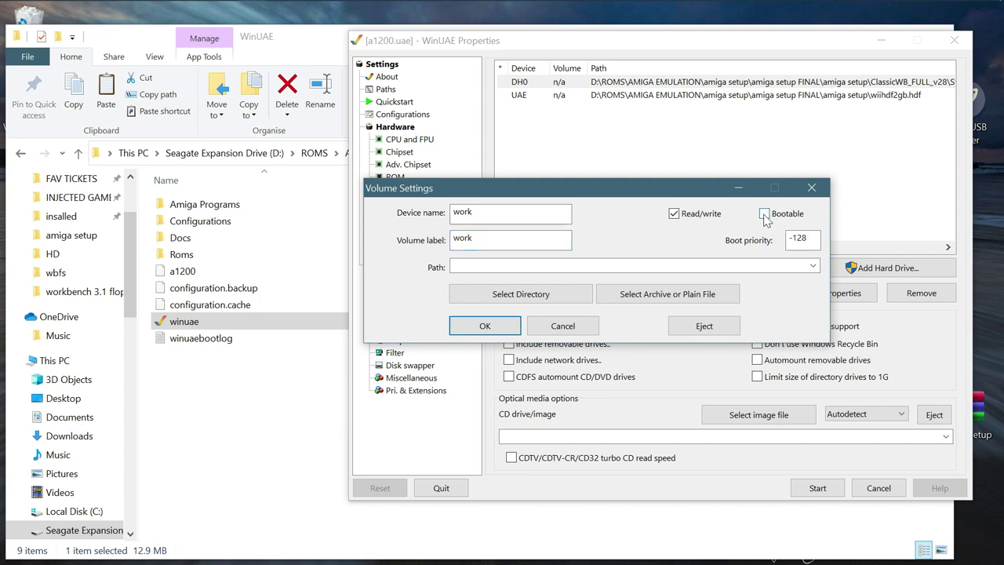
pyautogui.click(544, 295)
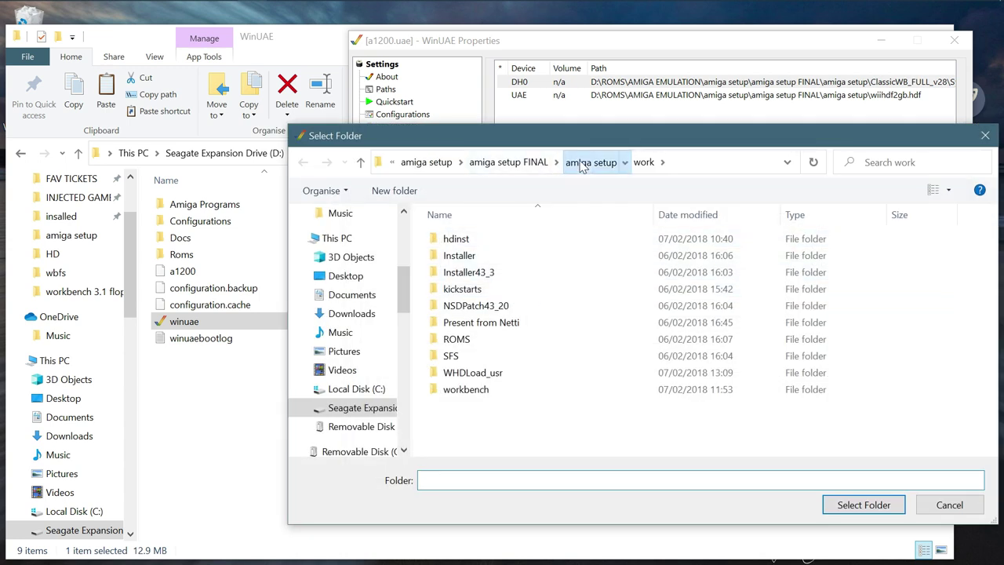
pyautogui.click(590, 161)
pyautogui.click(470, 272)
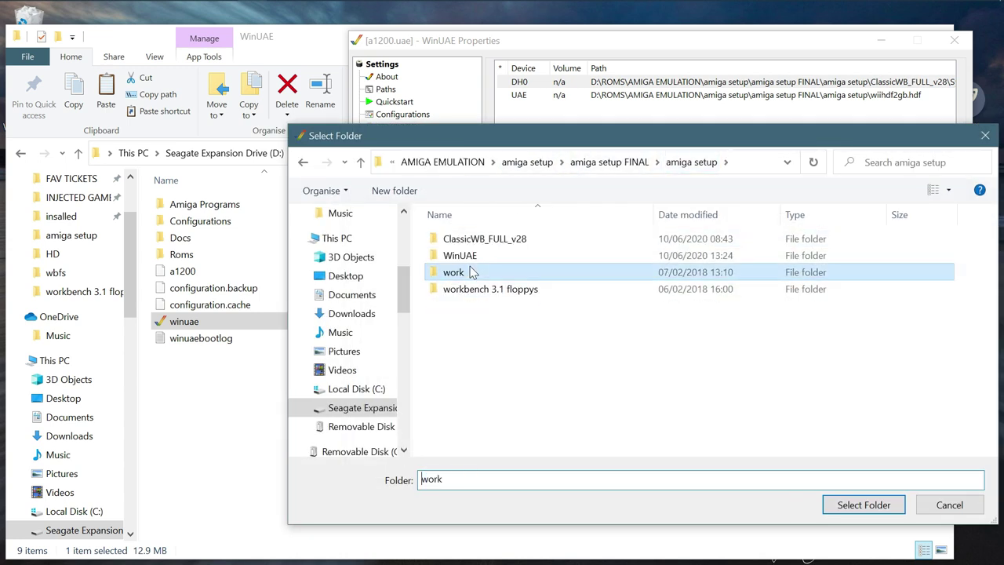
pyautogui.click(851, 505)
pyautogui.click(470, 327)
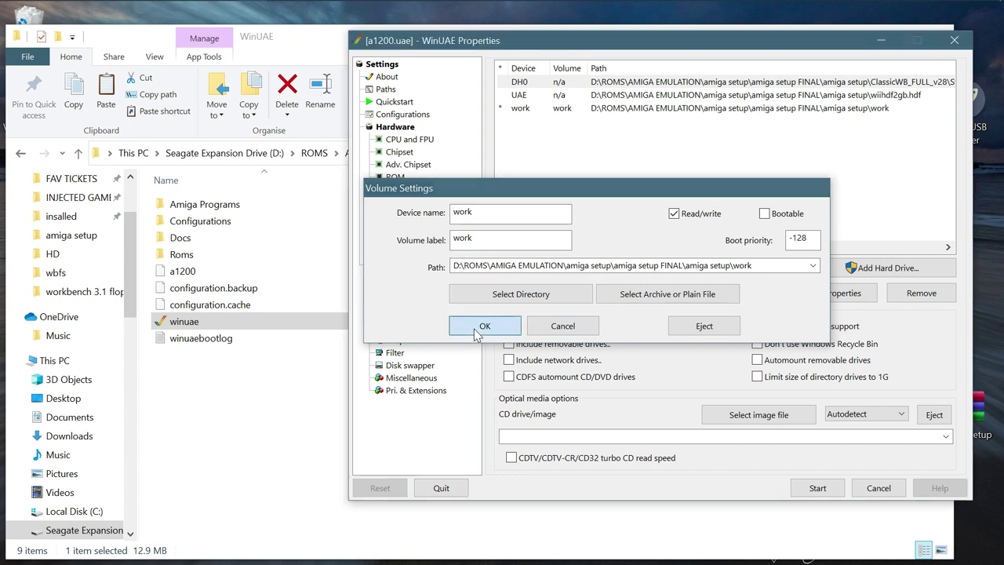
# Step: Start the emulation and move the OS disk icon beside the checkmark logo in the wallpaper
pyautogui.click(817, 487)
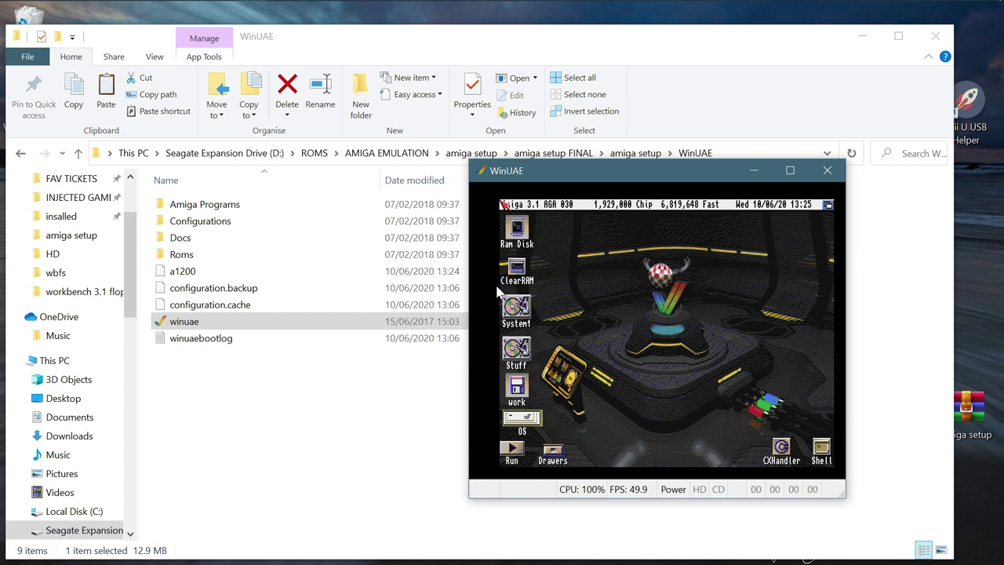
pyautogui.click(530, 422)
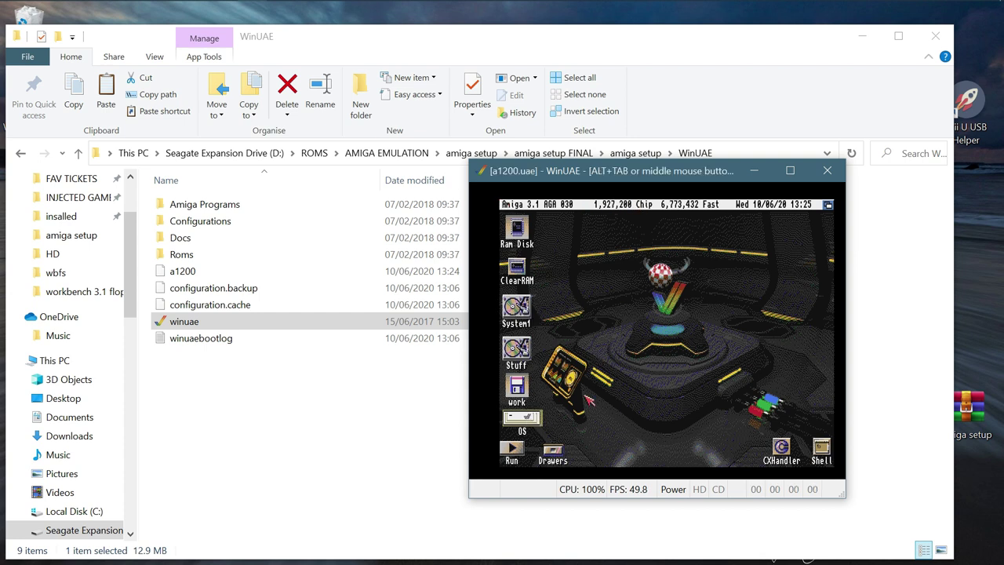
pyautogui.click(536, 422)
pyautogui.moveTo(714, 330); pyautogui.dragTo(716, 328)
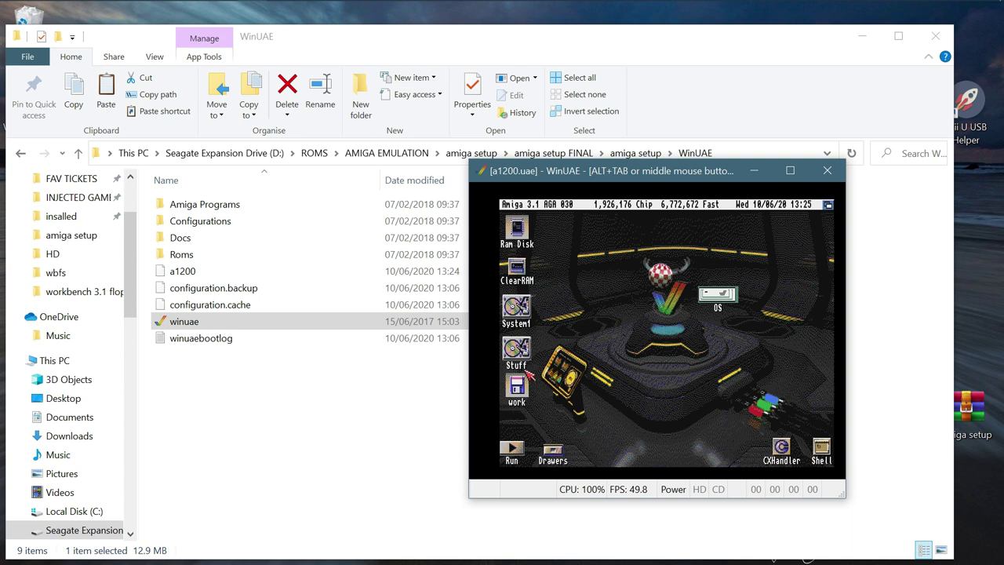
# Step: Launch Directory Opus and list DH0 in the first file pane and the OS volume in the second
pyautogui.doubleClick(515, 447)
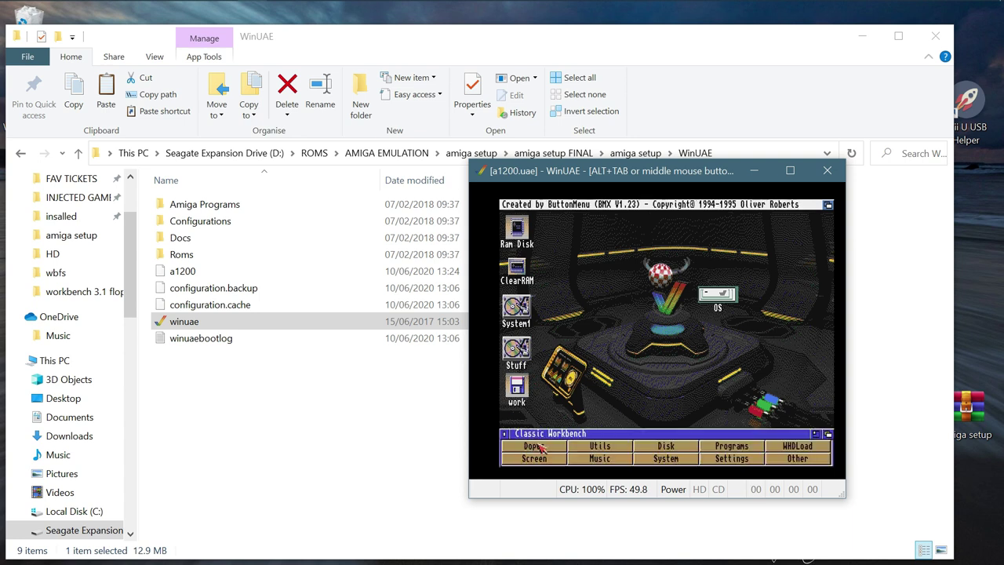
pyautogui.click(563, 451)
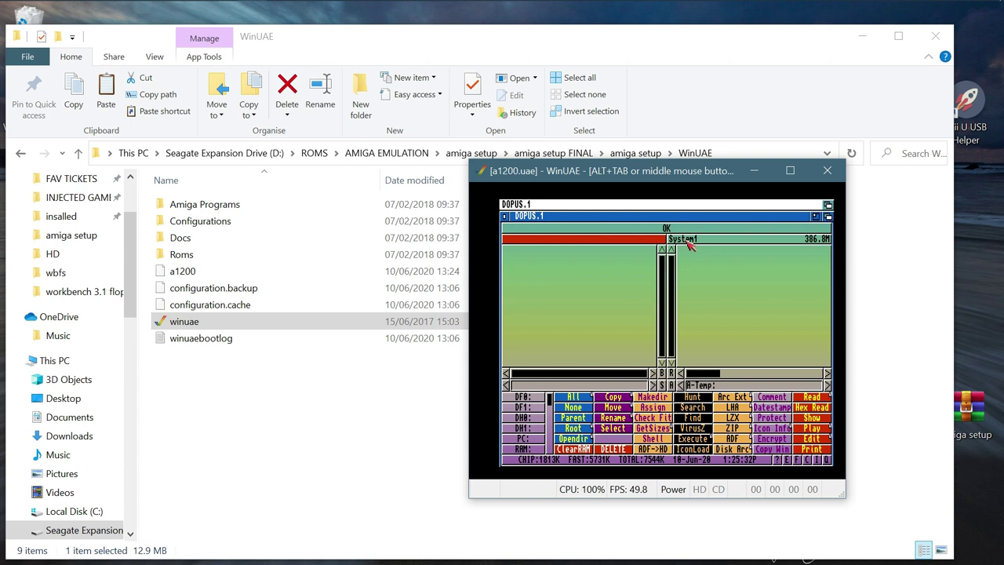
pyautogui.click(521, 420)
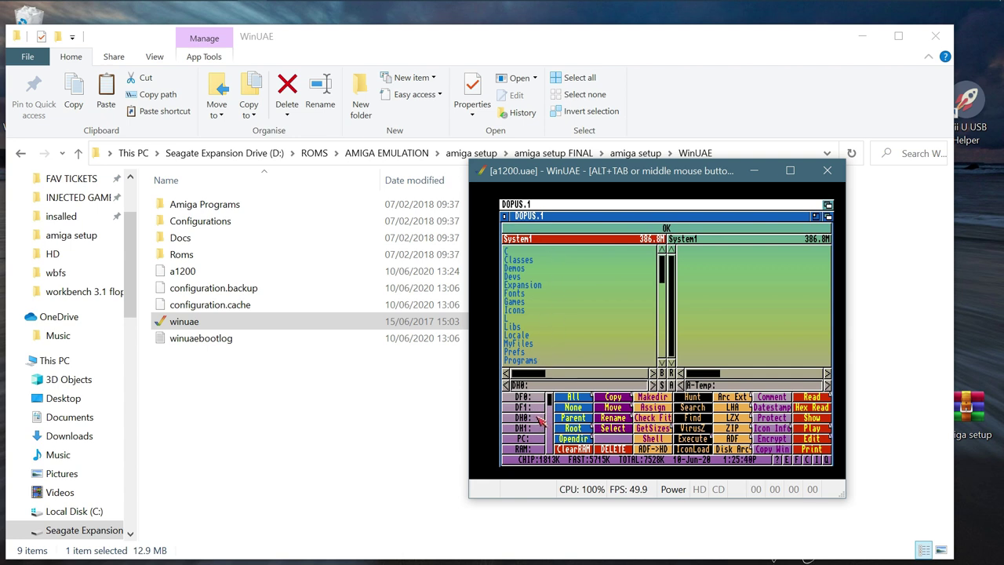
pyautogui.click(740, 241)
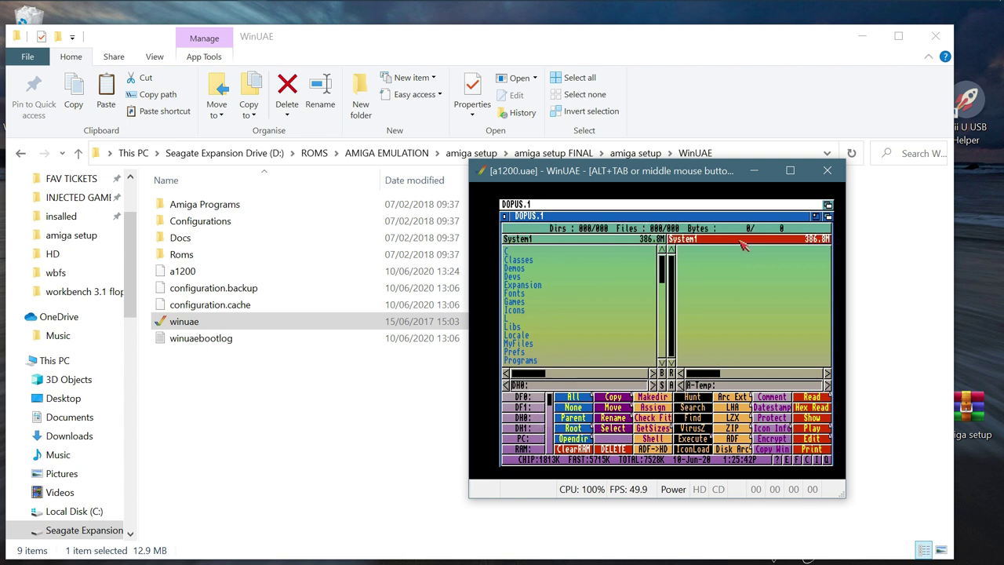
pyautogui.click(665, 390)
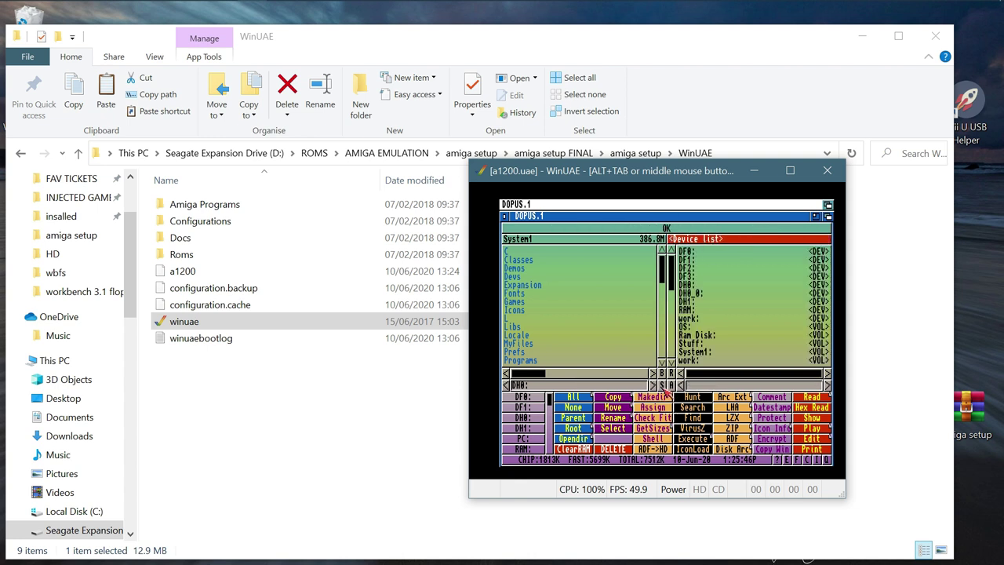
pyautogui.click(694, 327)
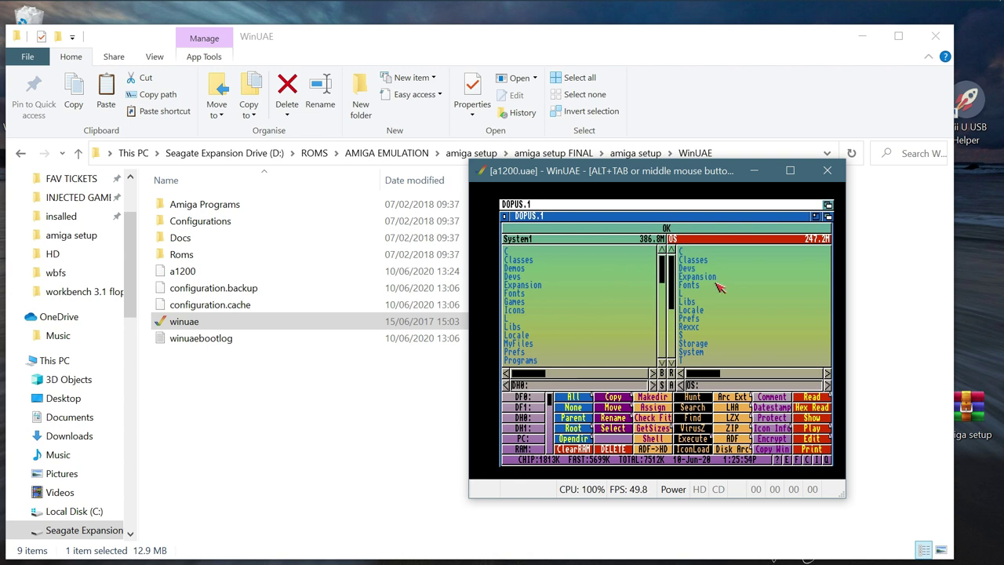
# Step: Copy everything from System1 to OS, replacing all existing items, and quit Directory Opus
pyautogui.click(577, 245)
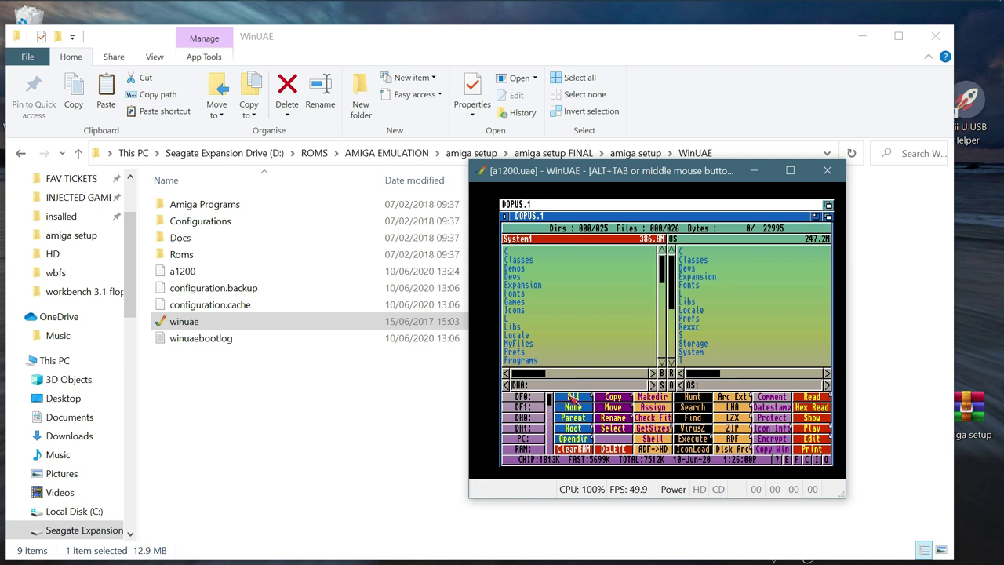
pyautogui.click(572, 398)
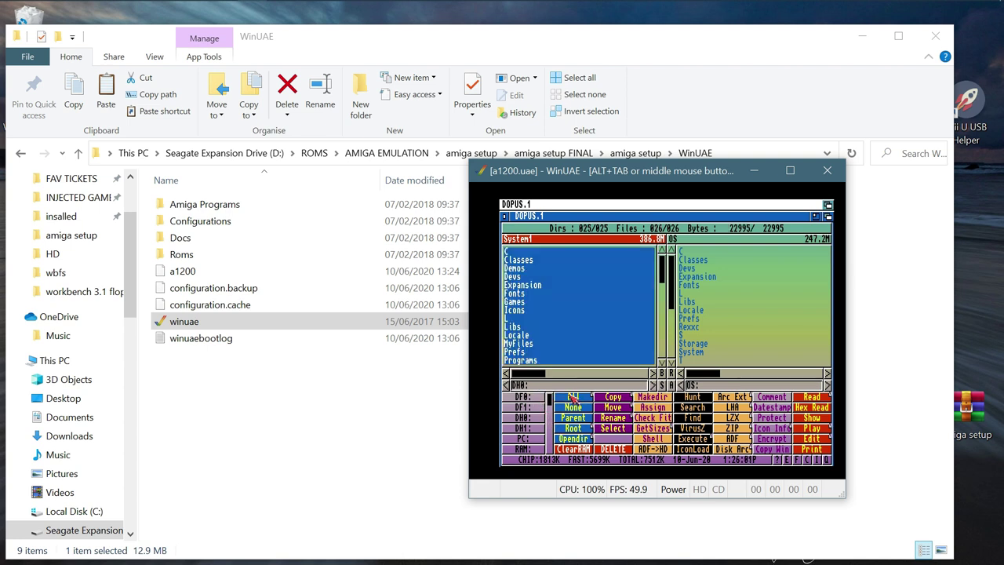
pyautogui.click(613, 397)
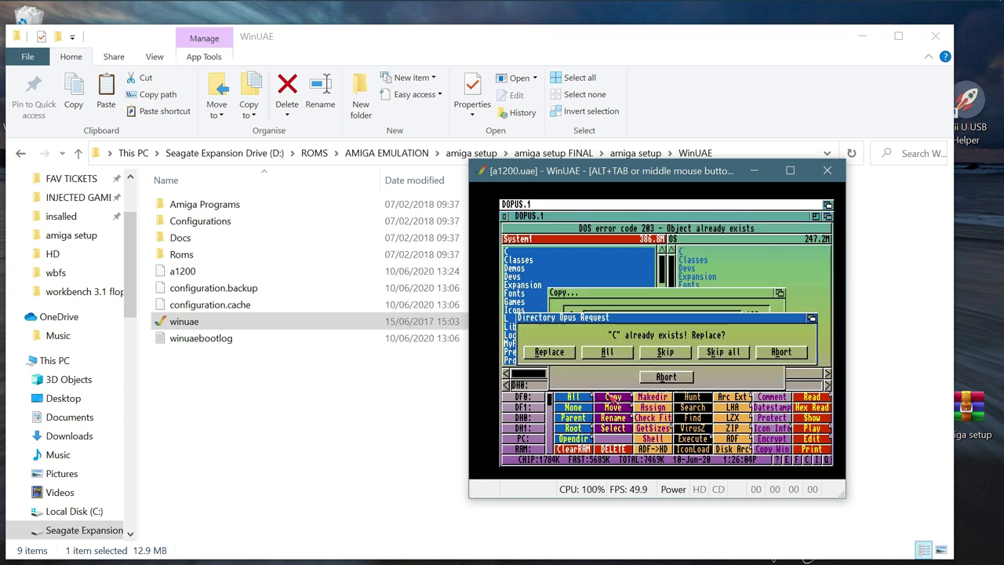
pyautogui.click(624, 353)
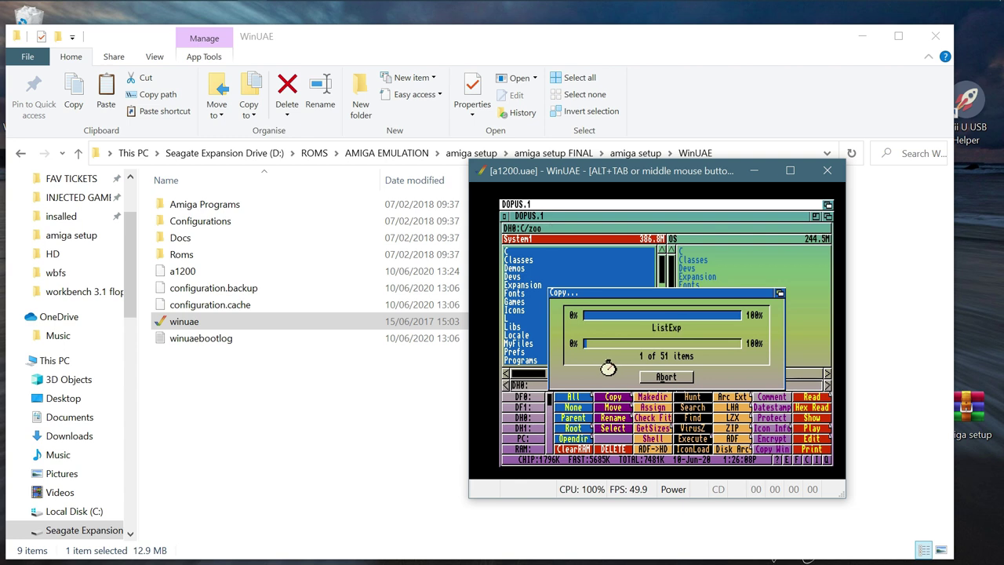
pyautogui.click(507, 218)
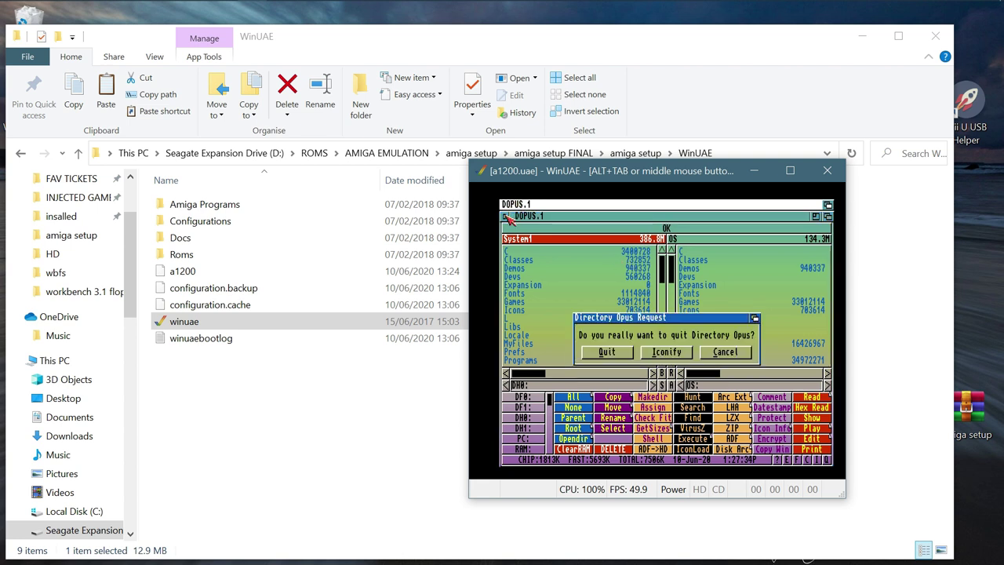
pyautogui.click(599, 353)
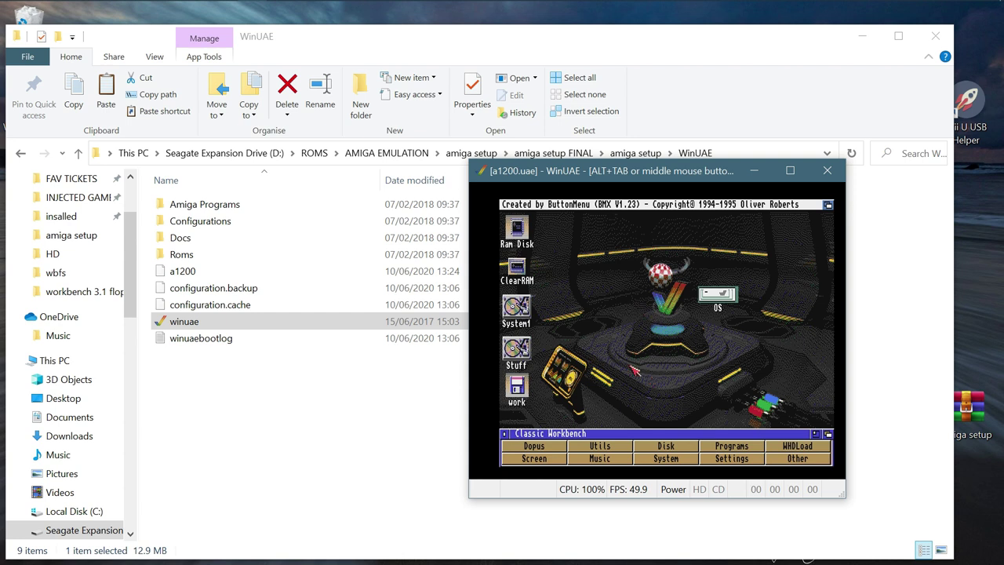
# Step: Remove the DH0 hardfile, the UAE hardfile and the work directory from WinUAE's mounted drives
pyautogui.press('F12')
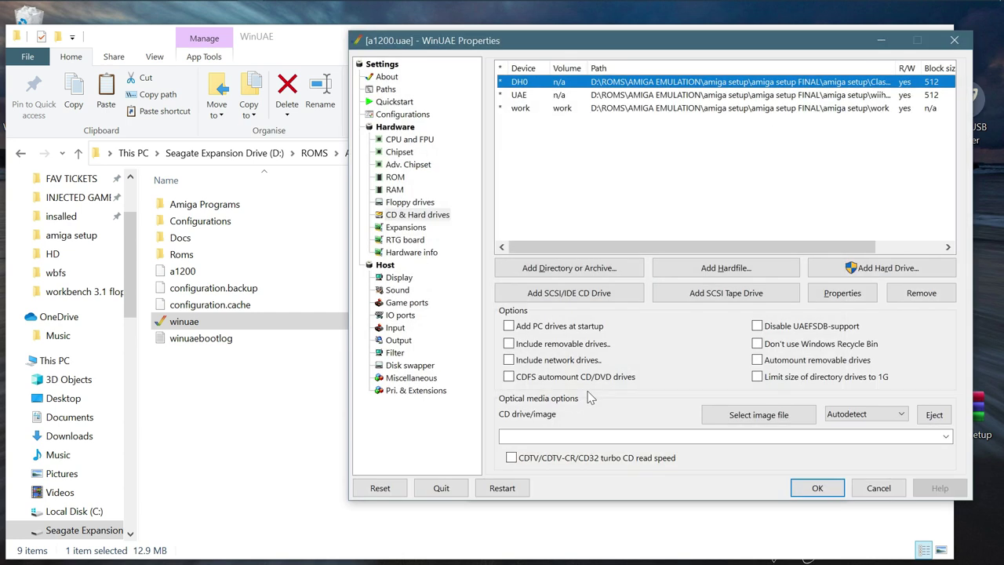
pyautogui.click(894, 294)
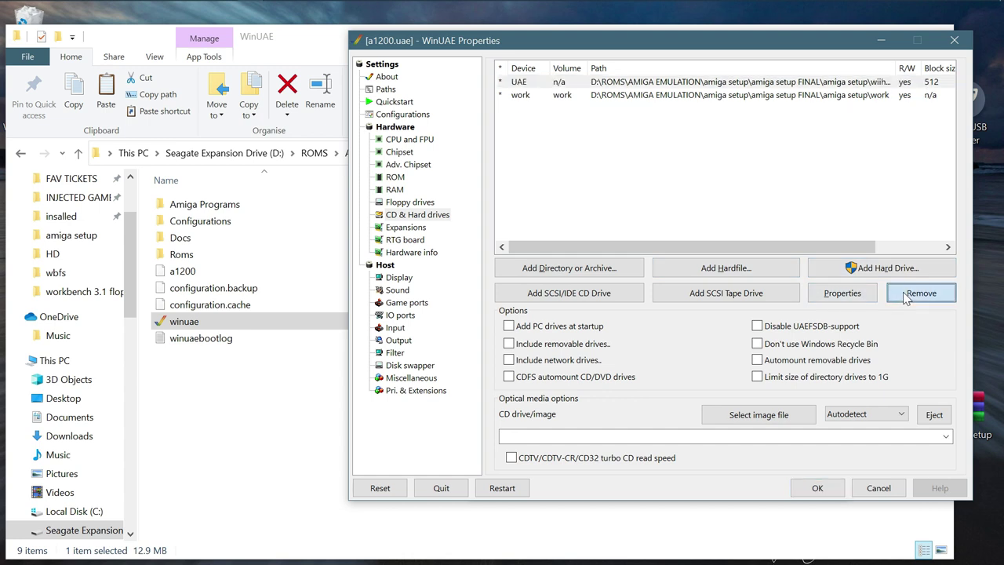
pyautogui.click(894, 294)
pyautogui.click(894, 294)
# Step: Save the current settings over the a1200 configuration and load that configuration again
pyautogui.click(392, 115)
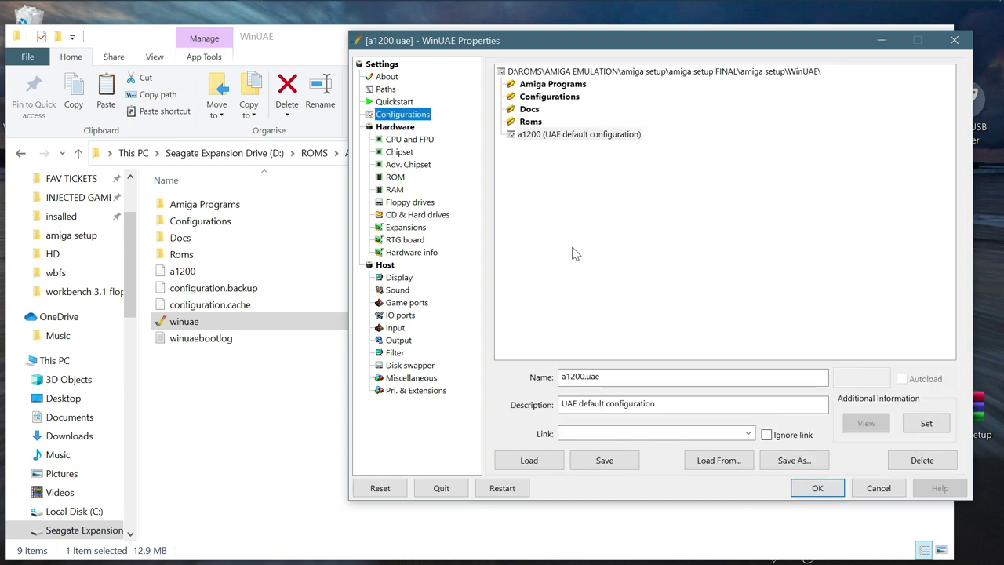
pyautogui.click(553, 134)
pyautogui.click(604, 460)
pyautogui.click(817, 487)
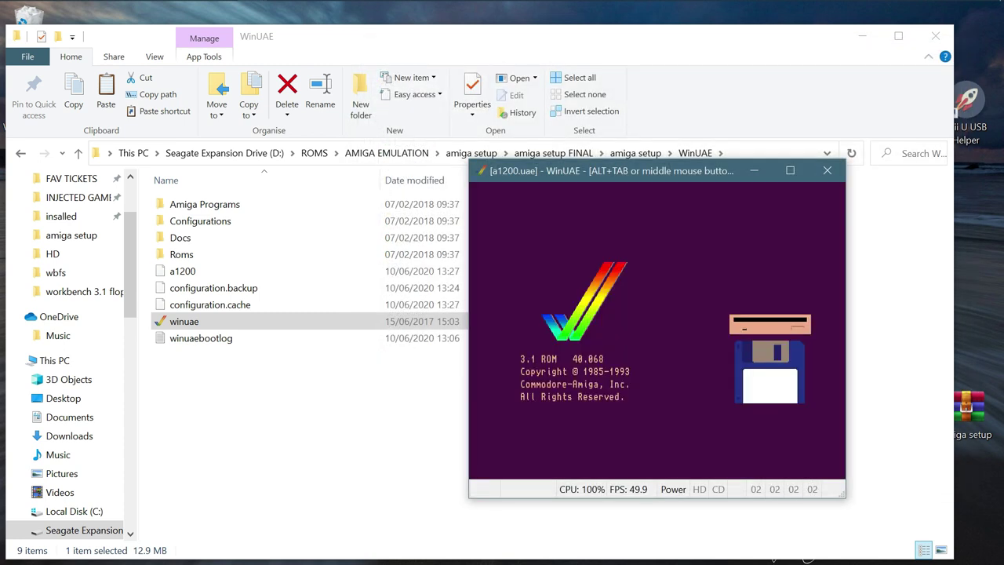
pyautogui.press('F12')
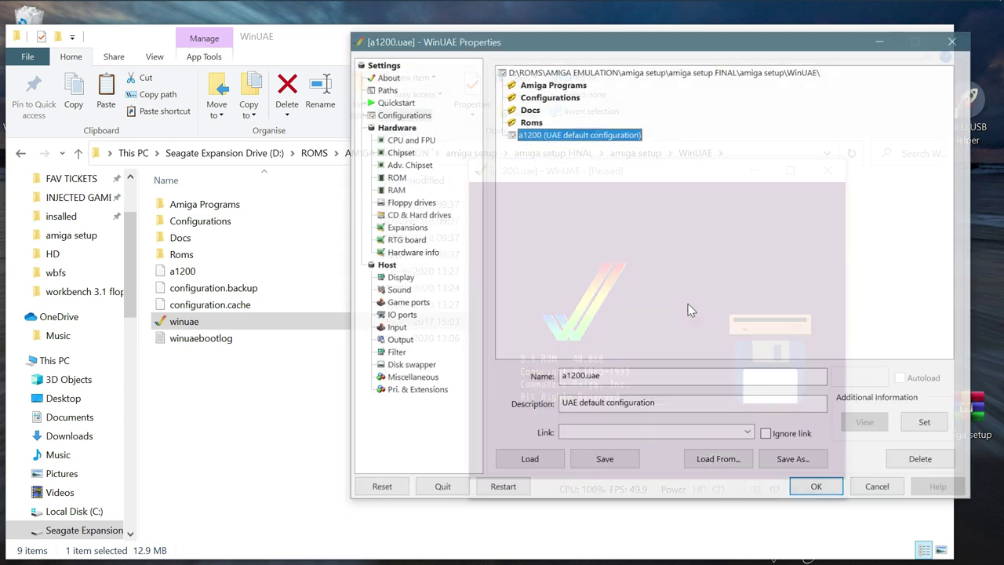
pyautogui.click(539, 463)
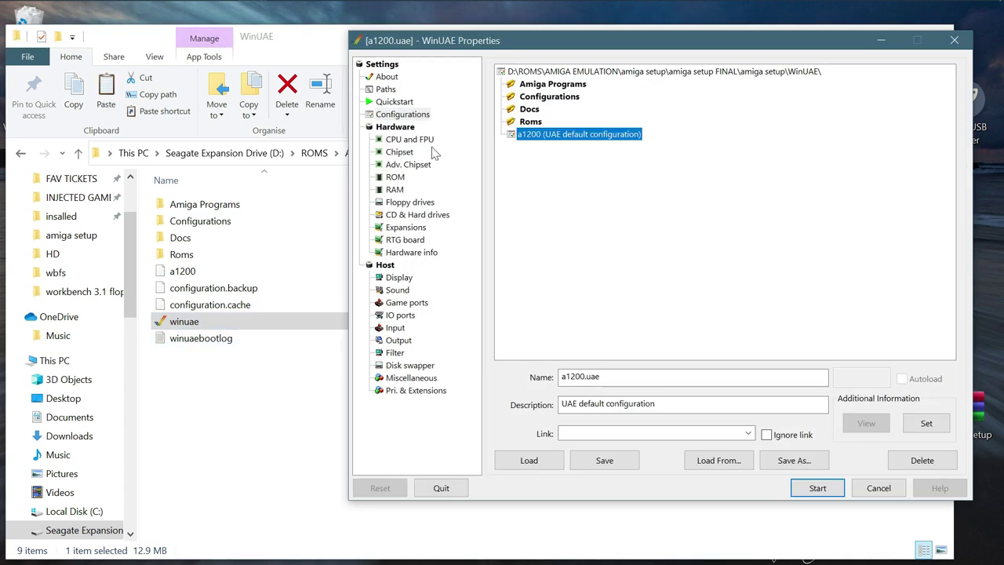
# Step: Add wiihdf2gb.hdf from the amiga setup folder as a bootable hardfile with device name DH0
pyautogui.click(427, 218)
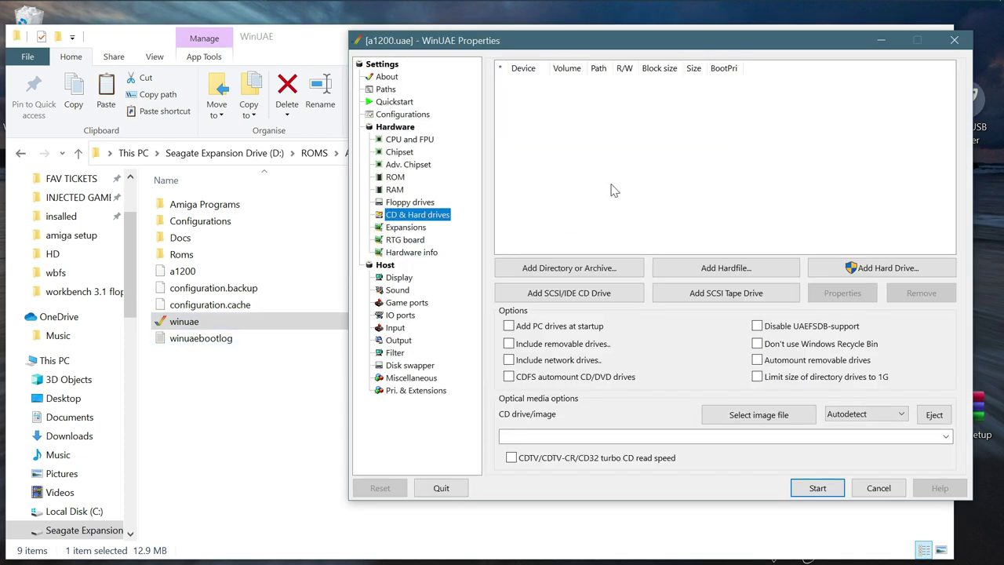
pyautogui.click(737, 269)
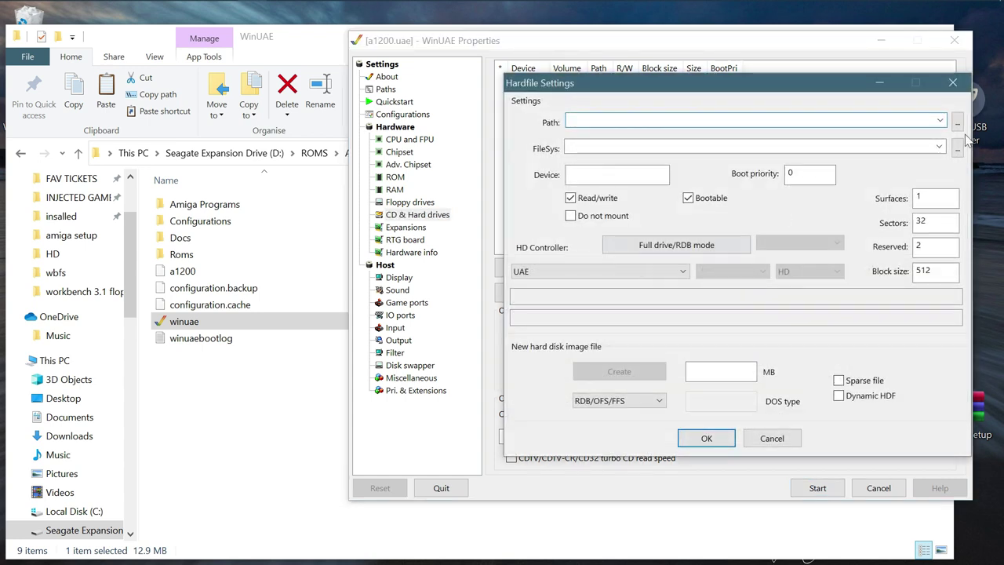
pyautogui.click(939, 120)
pyautogui.click(957, 124)
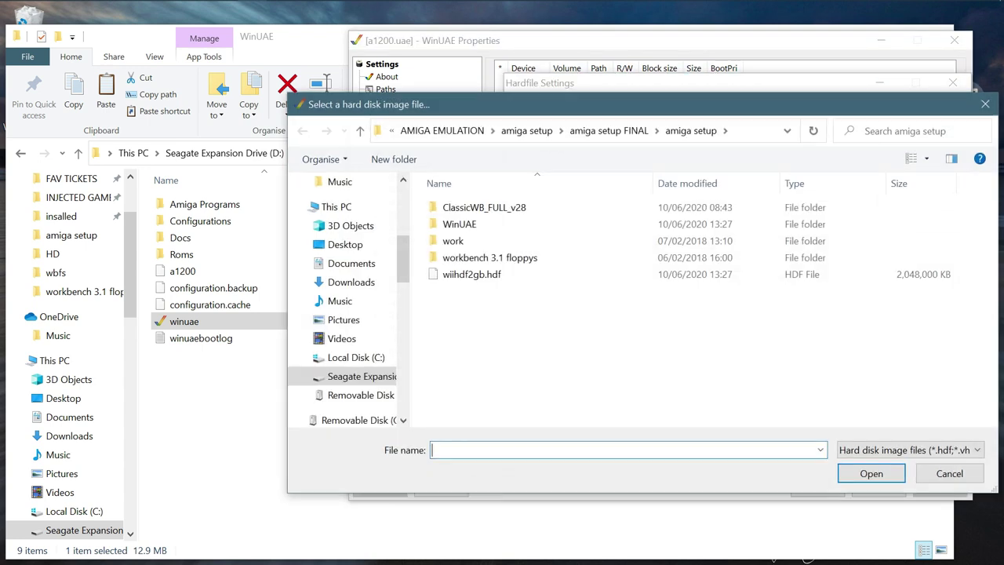
pyautogui.click(608, 133)
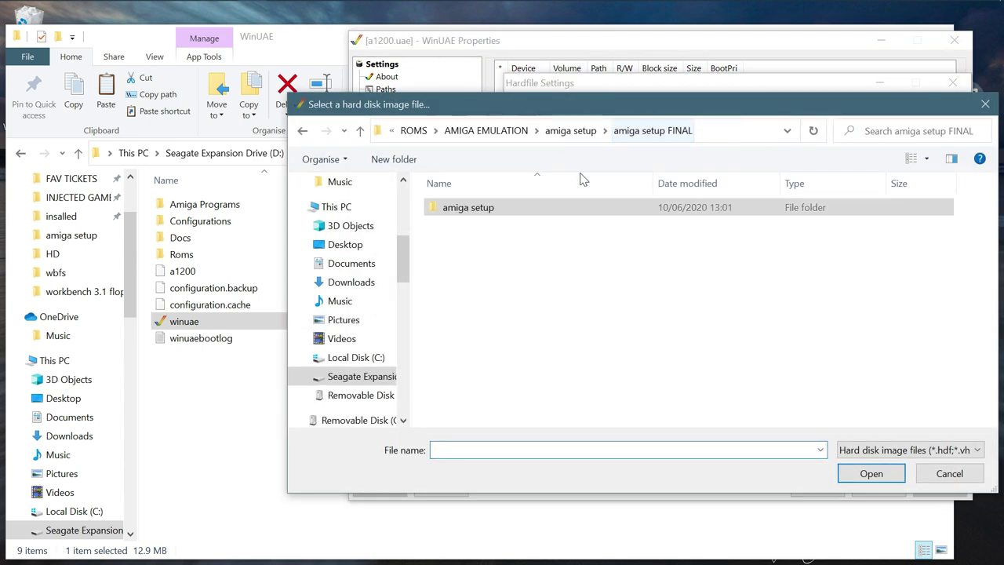
pyautogui.doubleClick(497, 210)
pyautogui.click(487, 281)
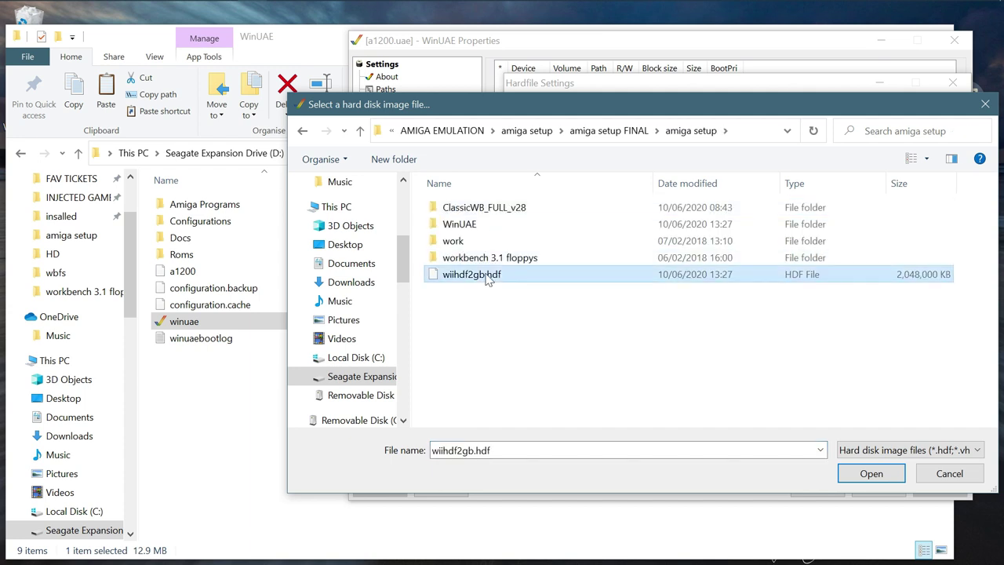
pyautogui.doubleClick(490, 281)
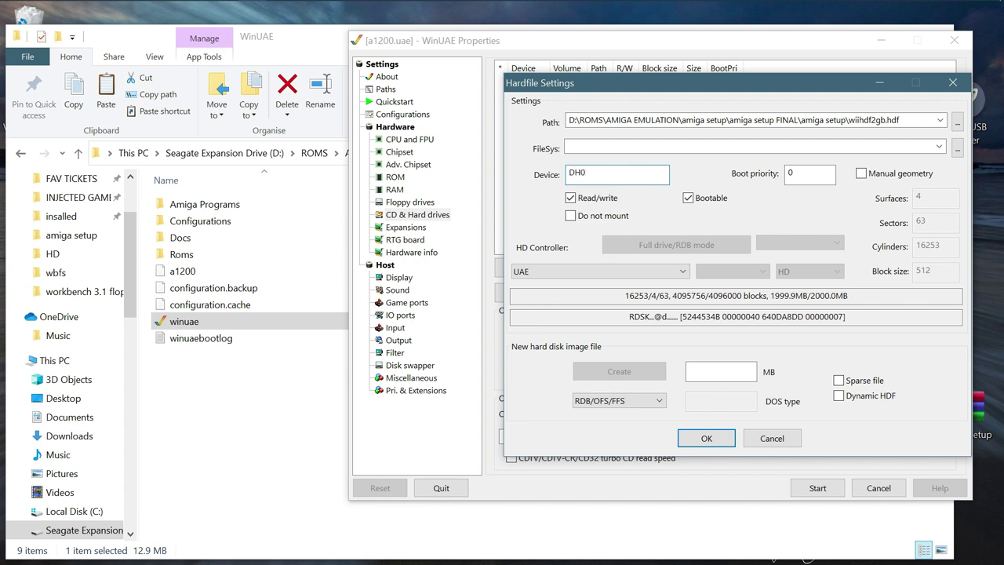
pyautogui.click(705, 439)
# Step: Add the work folder from amiga setup as a directory drive with device name and volume label "work", and start the emulation
pyautogui.click(598, 268)
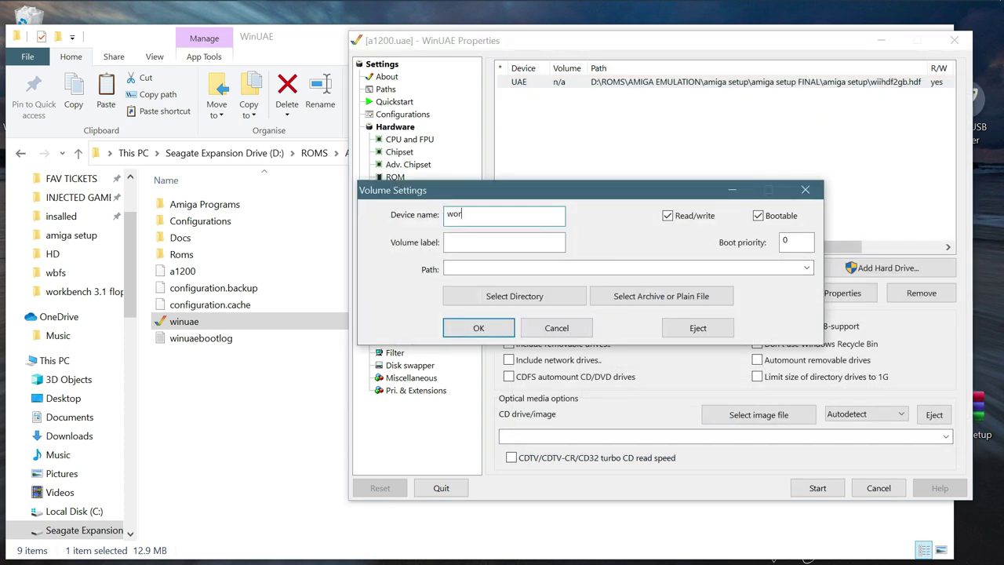
pyautogui.press('Tab')
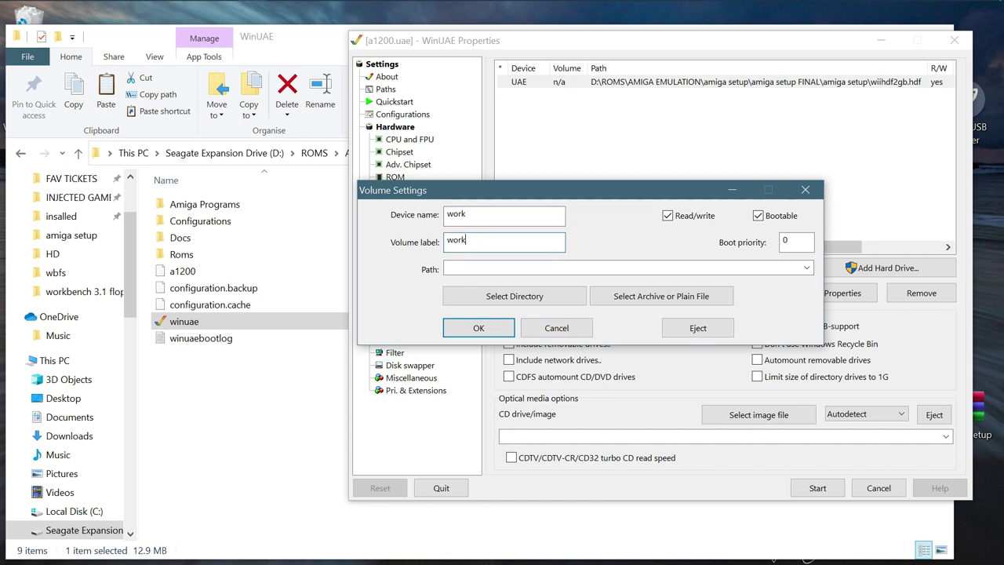
pyautogui.click(549, 301)
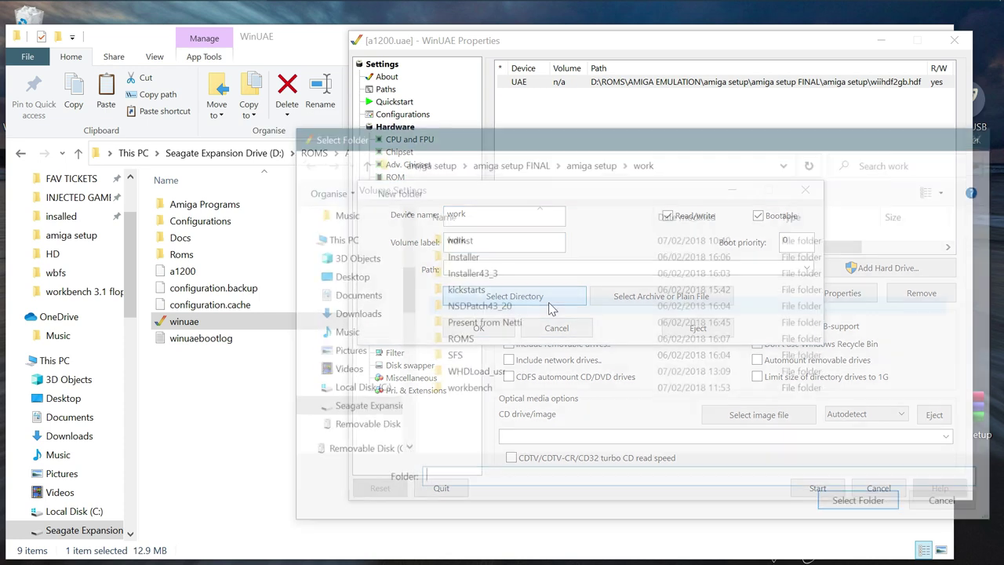
pyautogui.click(573, 166)
pyautogui.click(453, 272)
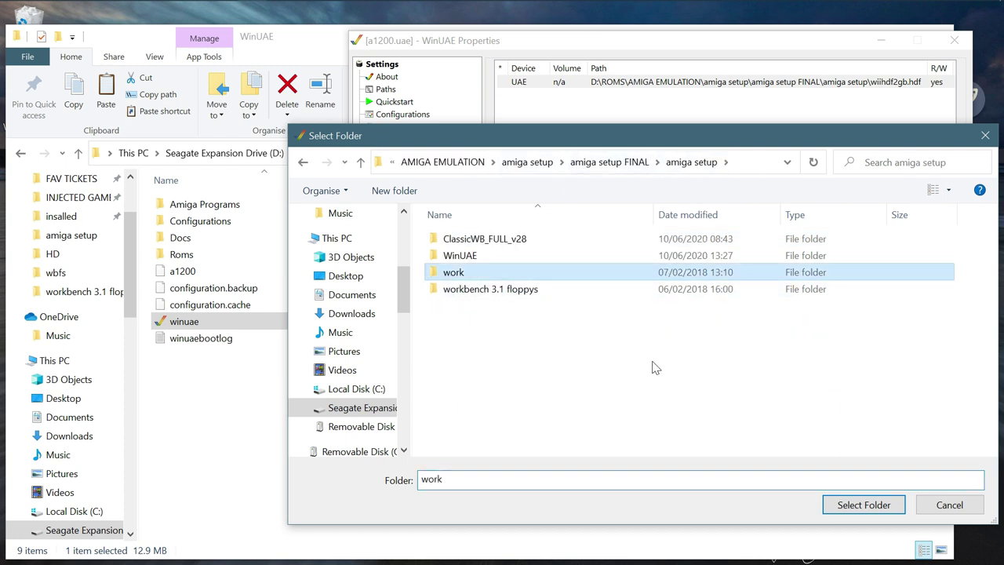
pyautogui.click(865, 505)
pyautogui.click(482, 333)
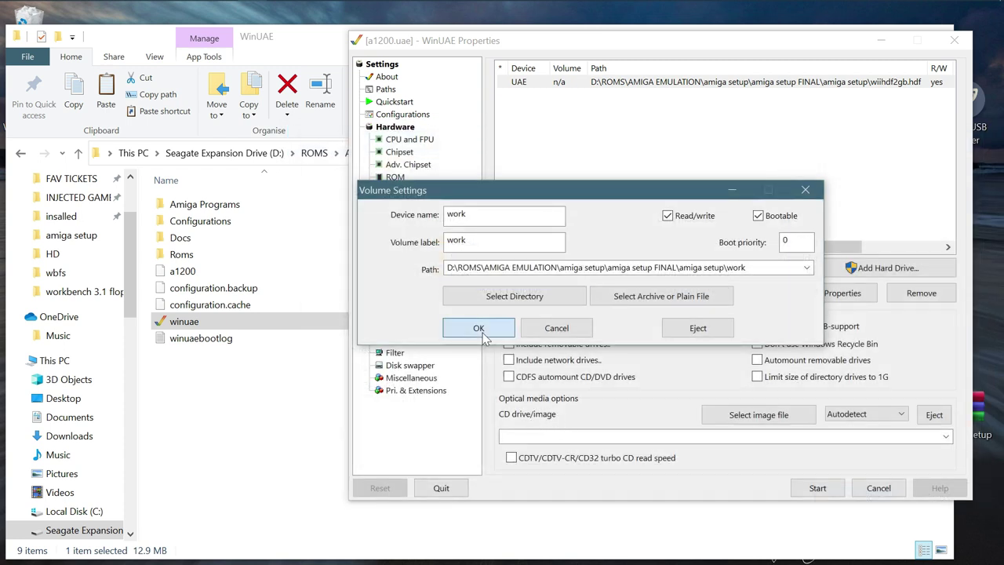
pyautogui.click(817, 488)
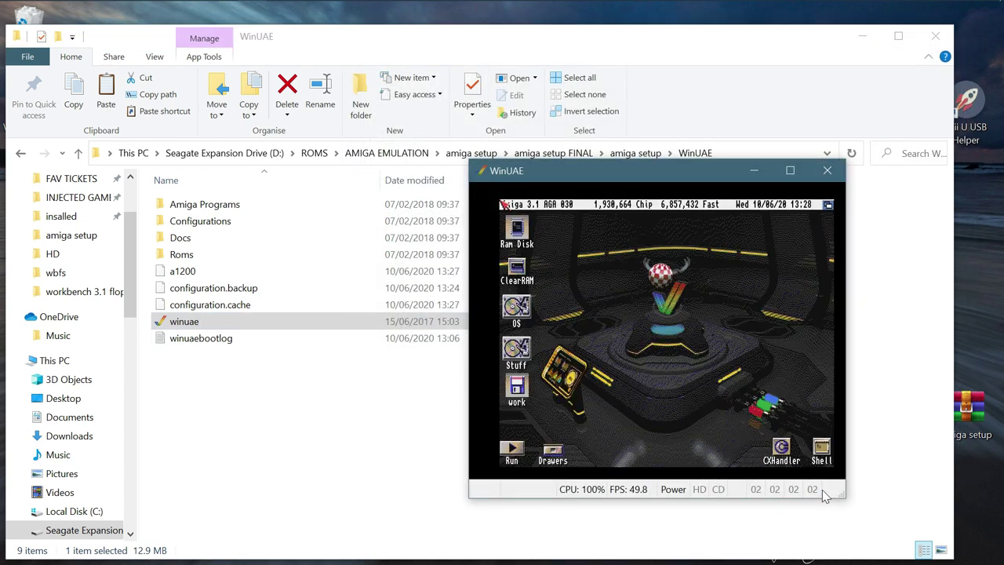
# Step: Open the C drawer on the OS drive and close the OS window, leaving the C window open
pyautogui.click(521, 312)
pyautogui.doubleClick(516, 308)
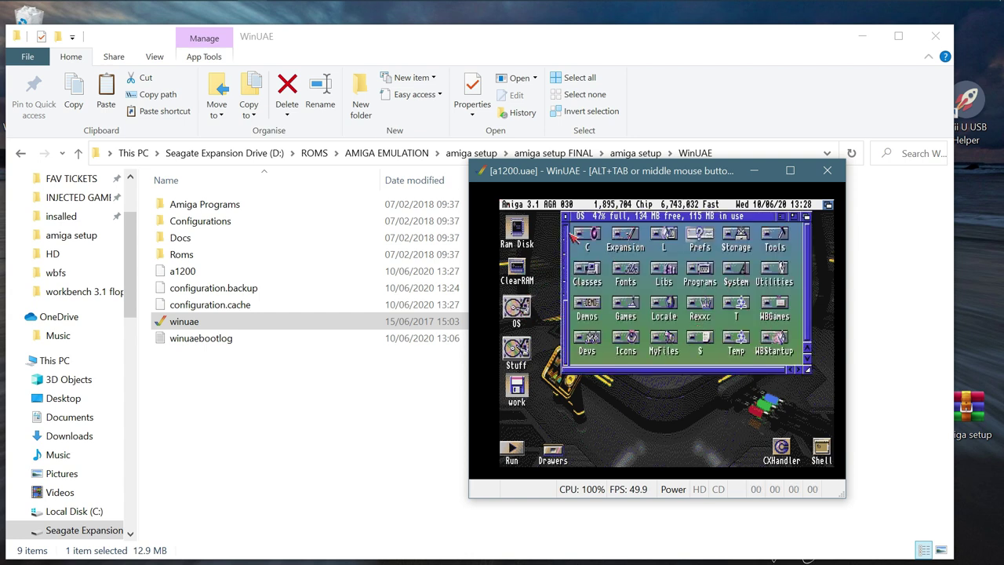
pyautogui.click(566, 217)
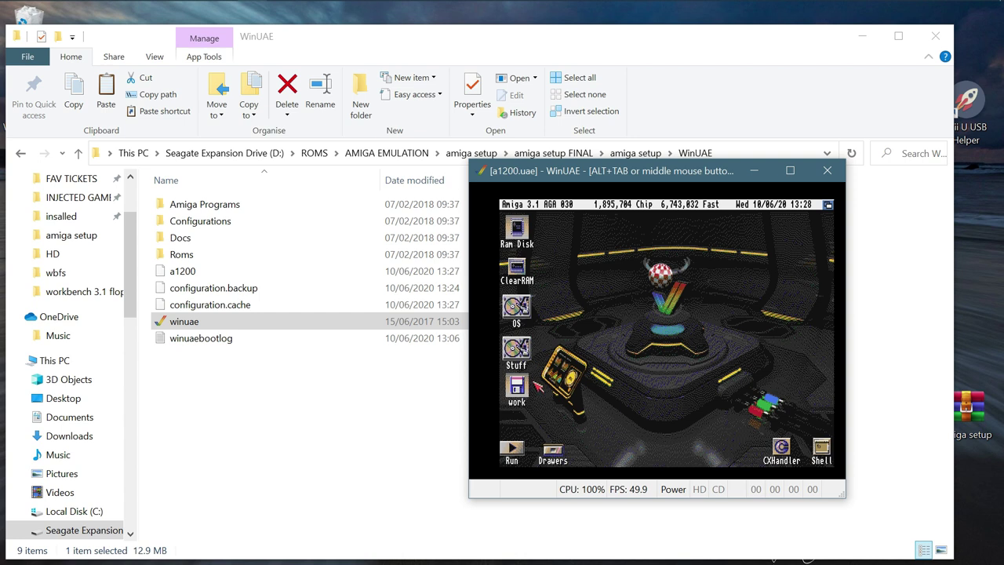
pyautogui.doubleClick(527, 313)
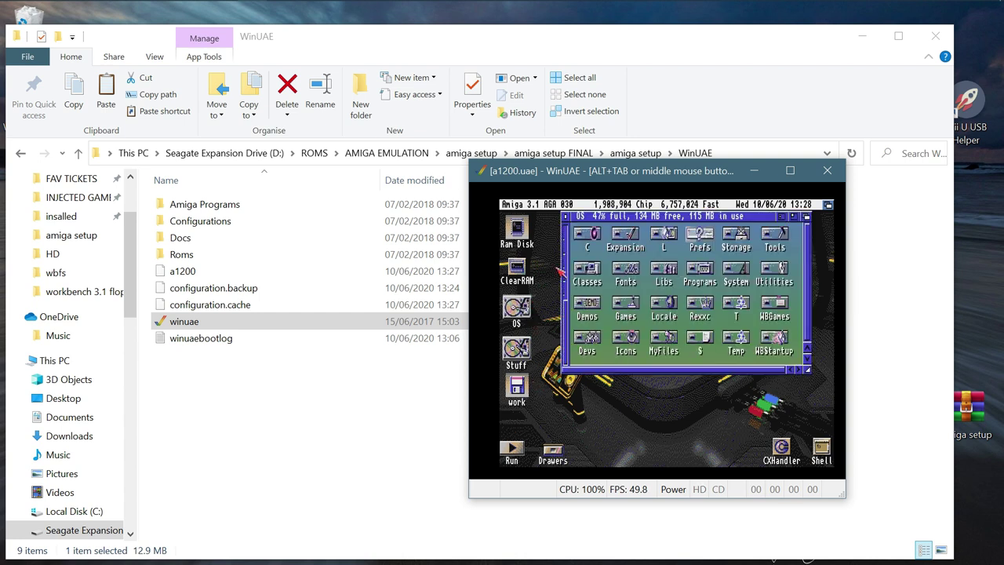
pyautogui.doubleClick(588, 233)
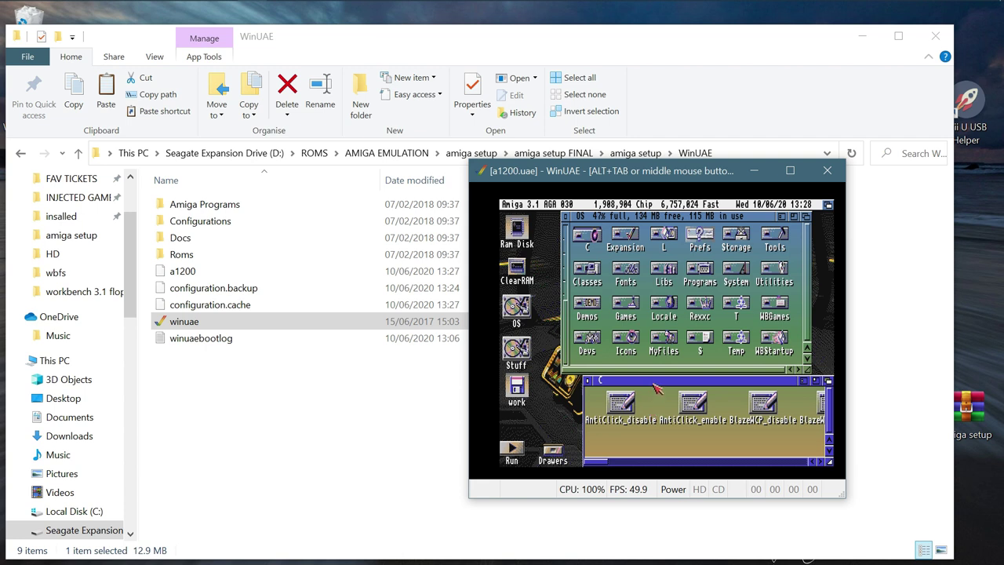
pyautogui.click(566, 217)
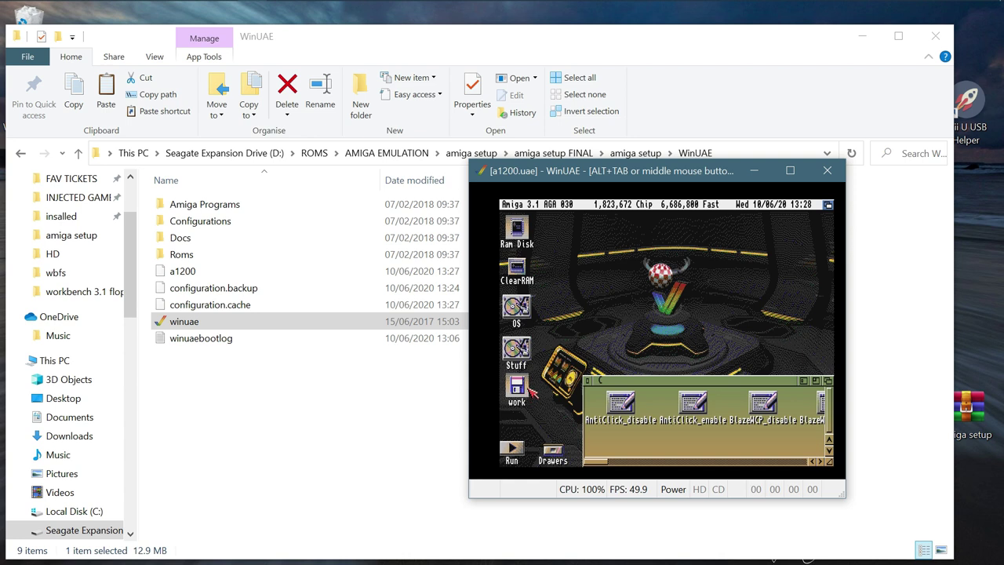
# Step: Copy Installer from the work drive's Installer43_3 drawer into the C drawer, replacing the existing file, and close all drawer windows
pyautogui.doubleClick(517, 385)
pyautogui.moveTo(613, 342); pyautogui.dragTo(604, 219)
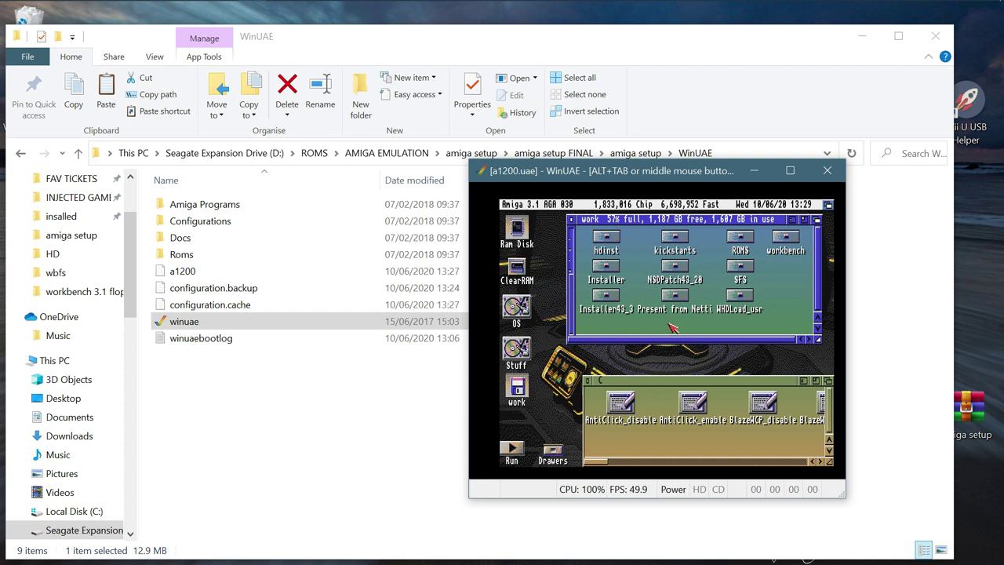
pyautogui.doubleClick(605, 298)
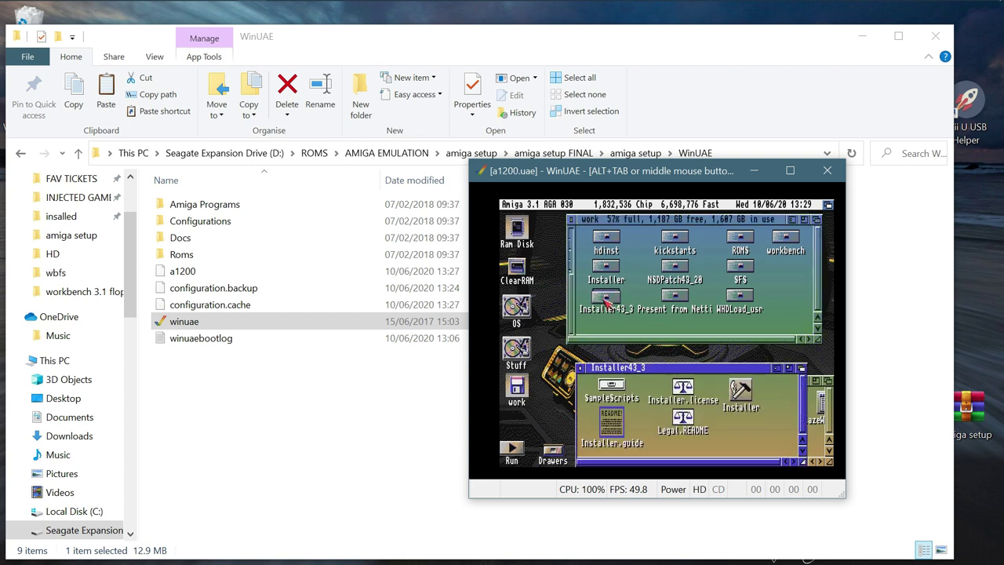
pyautogui.moveTo(659, 374); pyautogui.dragTo(635, 240)
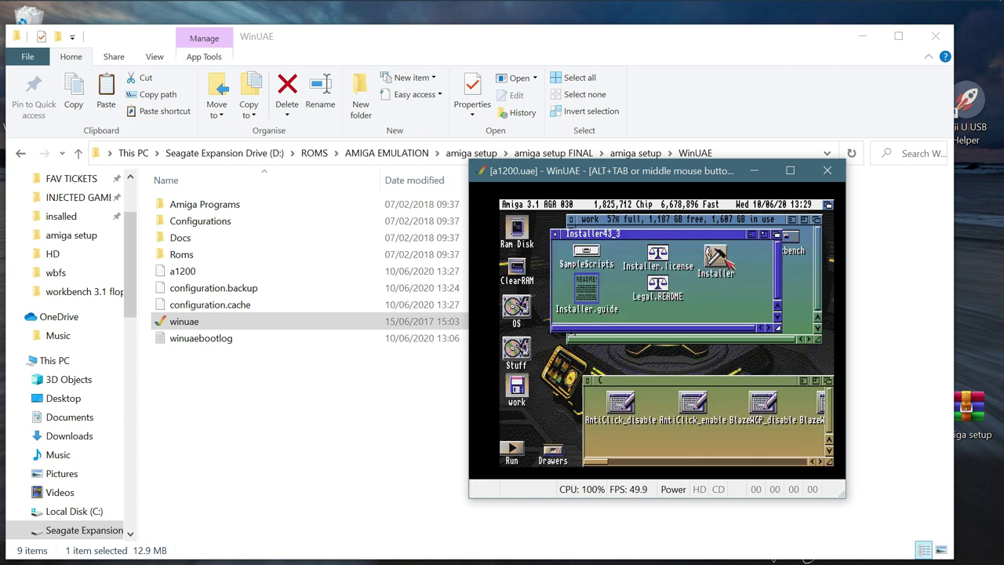
pyautogui.moveTo(723, 261); pyautogui.dragTo(732, 448)
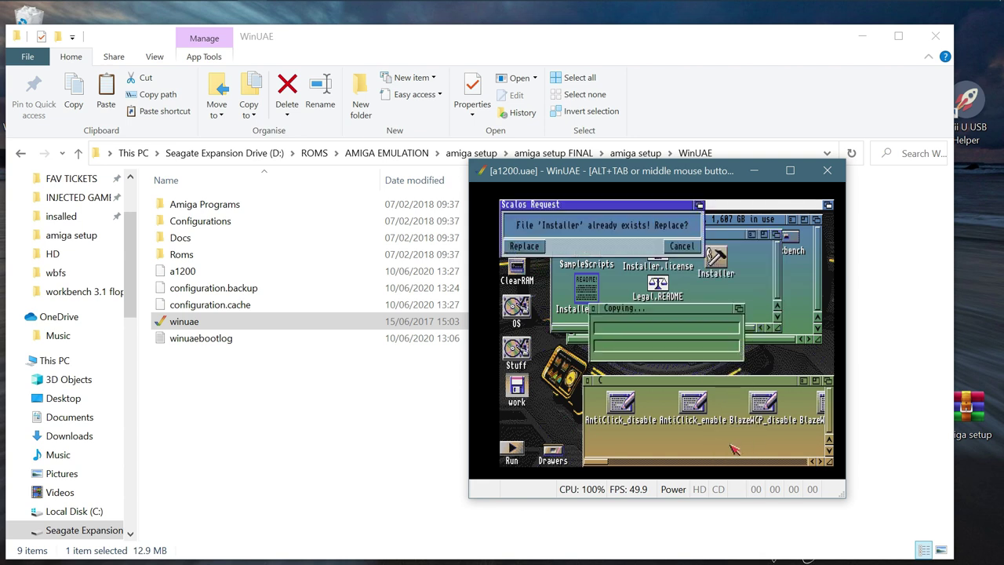
pyautogui.click(524, 247)
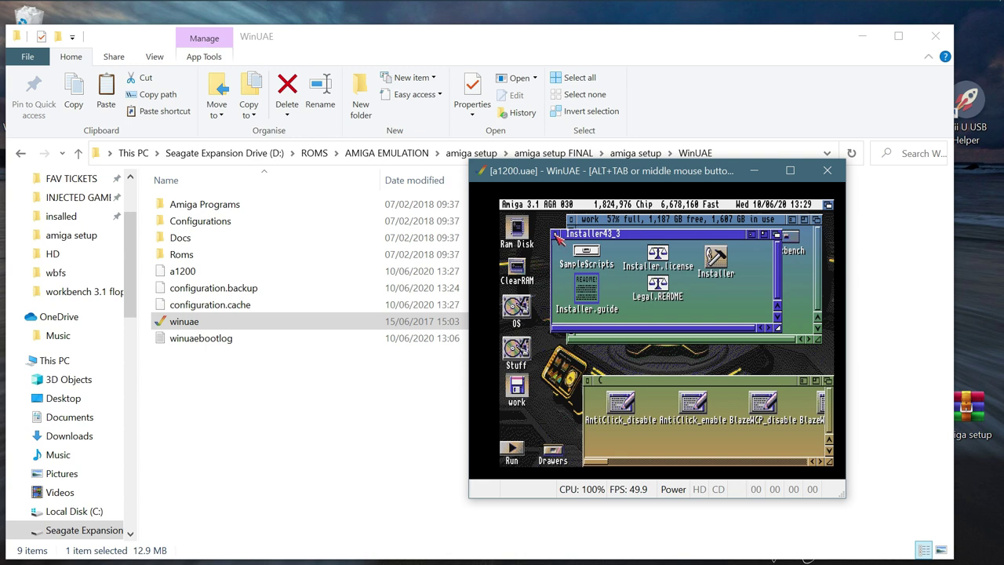
pyautogui.click(556, 234)
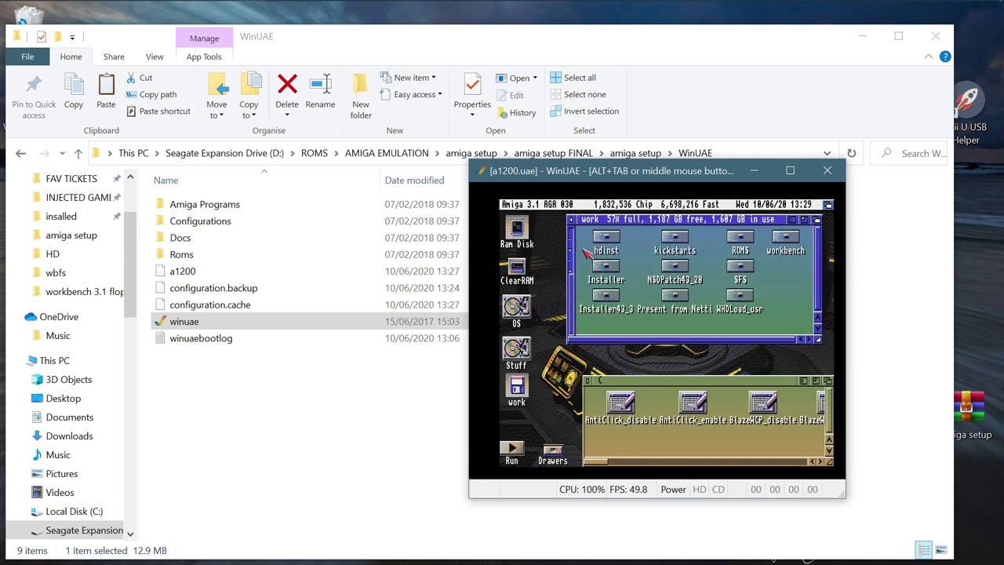
pyautogui.click(572, 221)
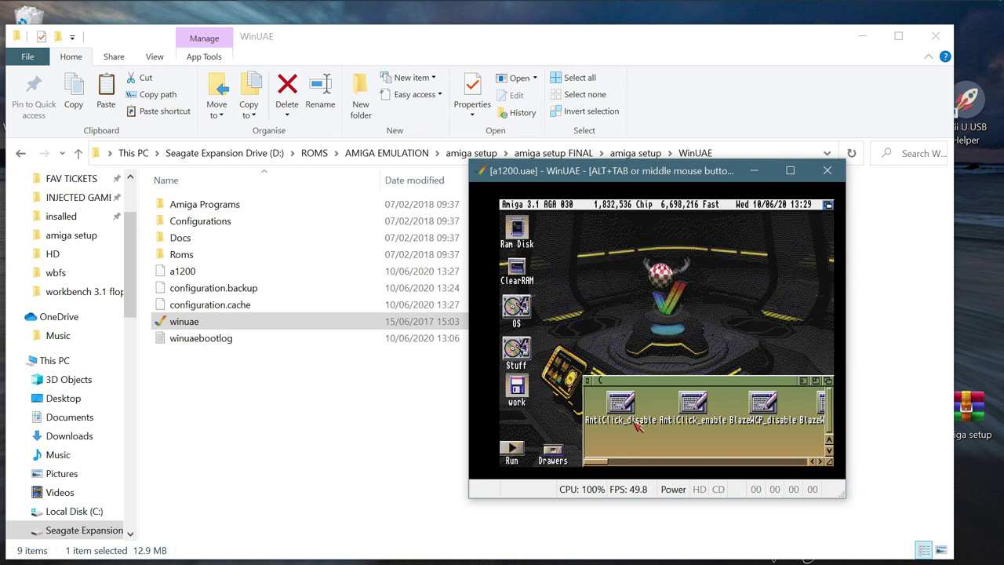
pyautogui.click(588, 382)
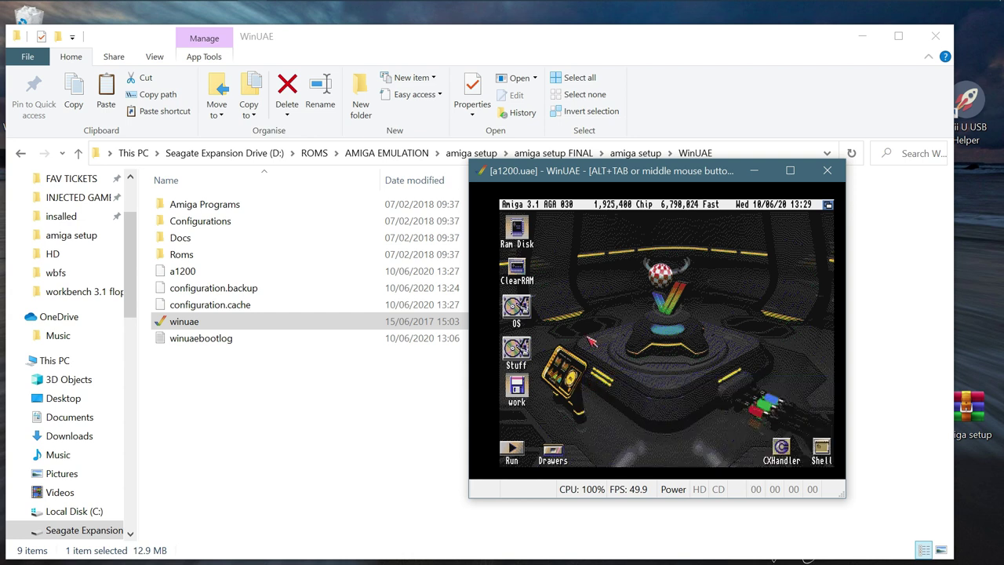
# Step: Launch the NSDPatch Install script from the NSDPatch43_20 drawer on the work drive
pyautogui.doubleClick(523, 388)
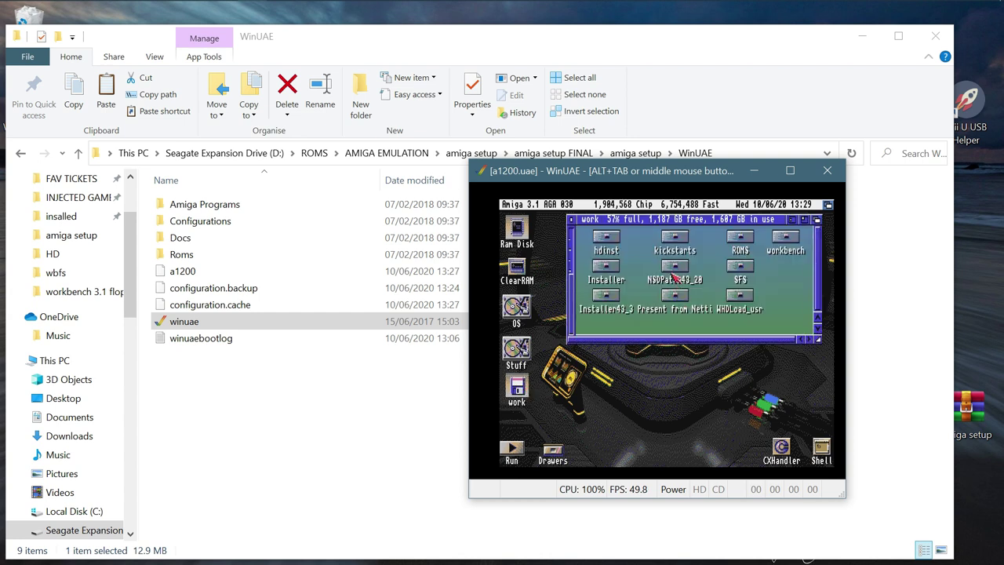
pyautogui.doubleClick(675, 269)
pyautogui.click(596, 386)
pyautogui.doubleClick(596, 386)
pyautogui.doubleClick(541, 289)
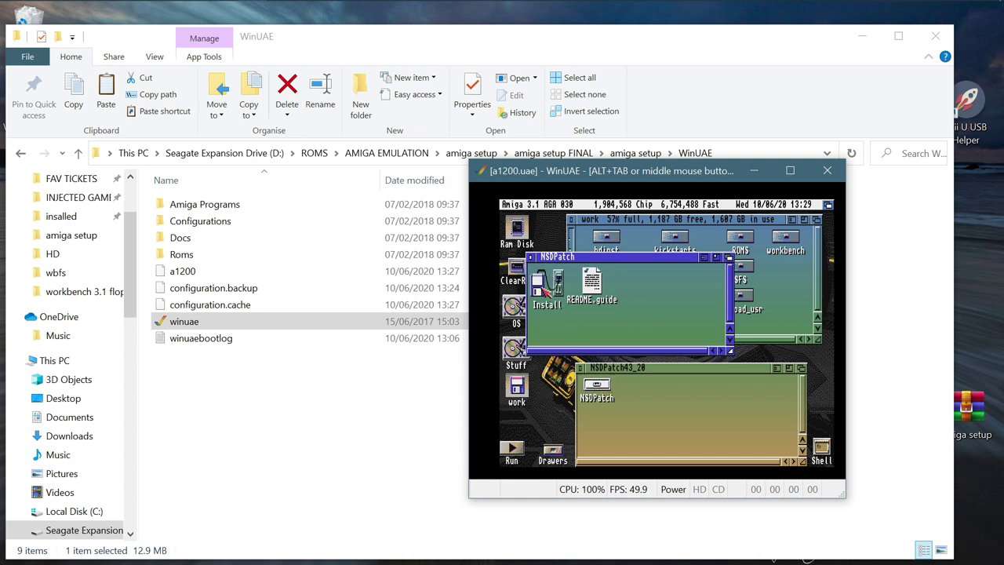
# Step: Install NSDPatch for real in Intermediate User mode without logging, and close both NSDPatch drawer windows
pyautogui.click(573, 341)
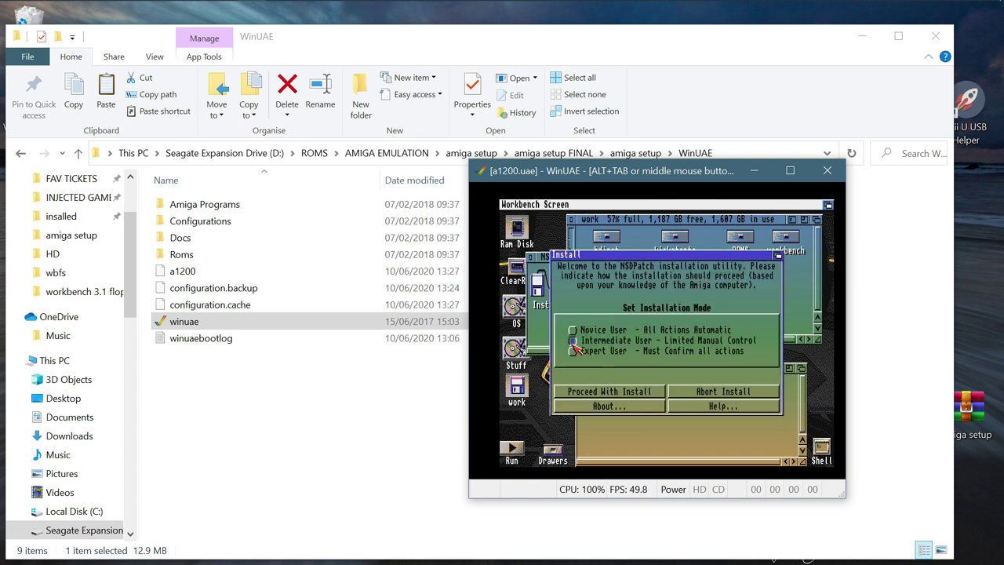
pyautogui.click(615, 392)
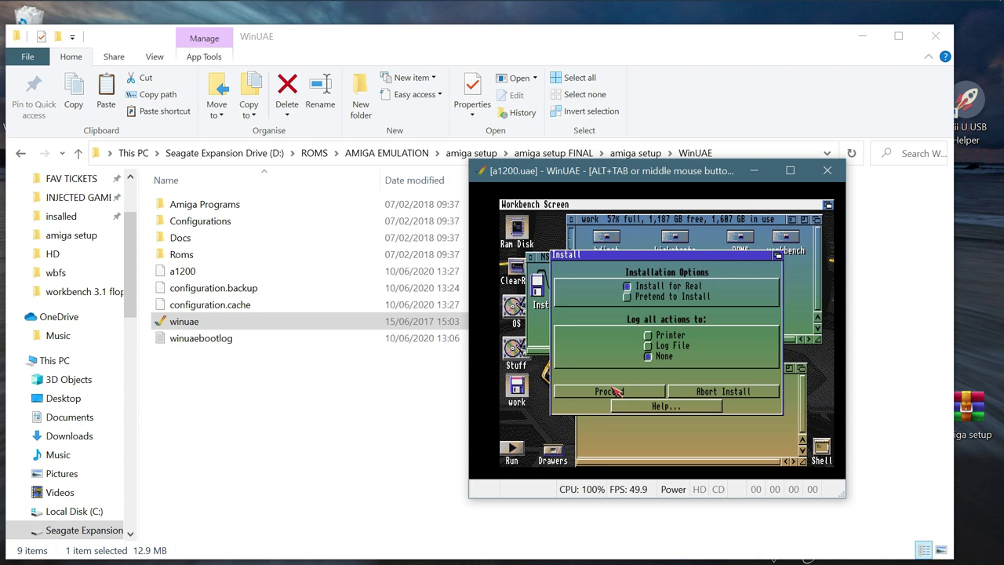
pyautogui.click(609, 390)
pyautogui.click(606, 393)
pyautogui.click(608, 392)
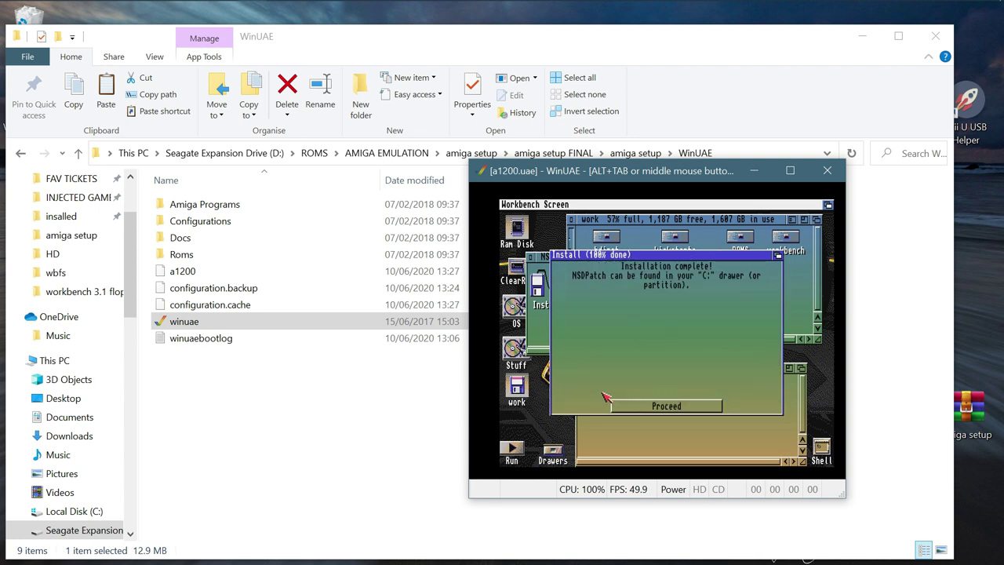
pyautogui.click(649, 406)
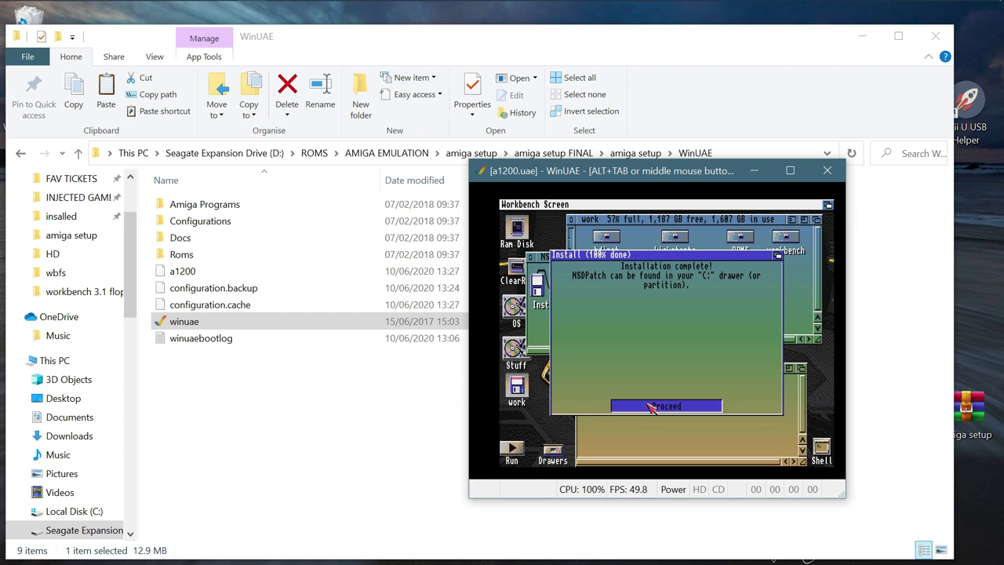
pyautogui.click(581, 368)
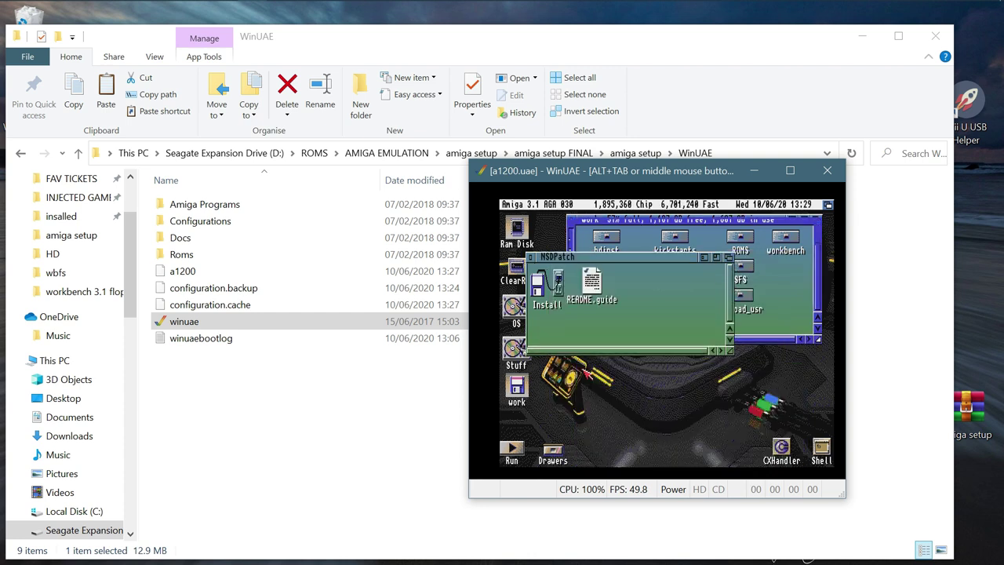
pyautogui.click(532, 258)
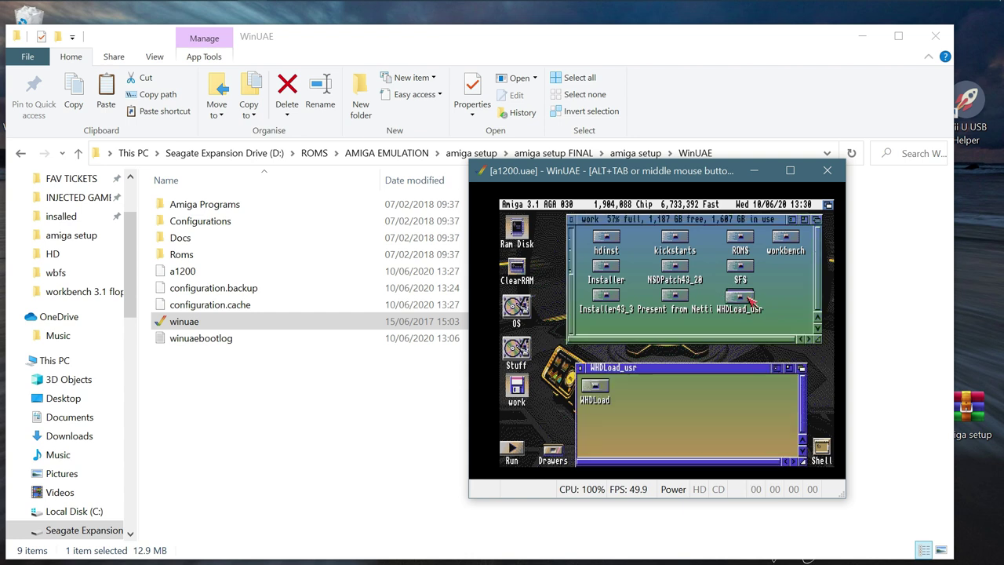
# Step: Launch the WHDLoad Install script from the WHDLoad_usr drawer and proceed to the choice of install location
pyautogui.moveTo(659, 369); pyautogui.dragTo(643, 294)
pyautogui.doubleClick(587, 312)
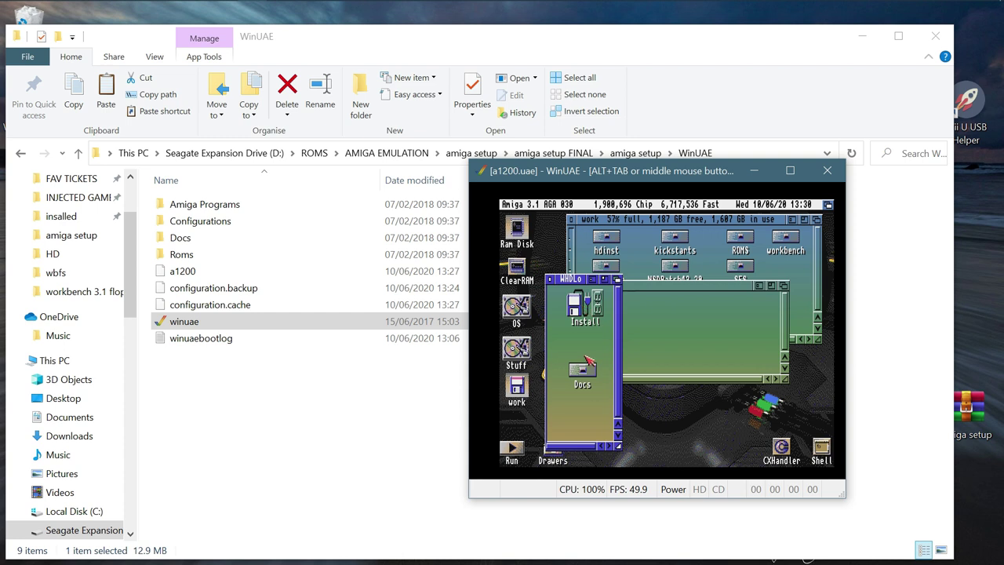
pyautogui.doubleClick(583, 310)
pyautogui.click(607, 392)
pyautogui.click(607, 392)
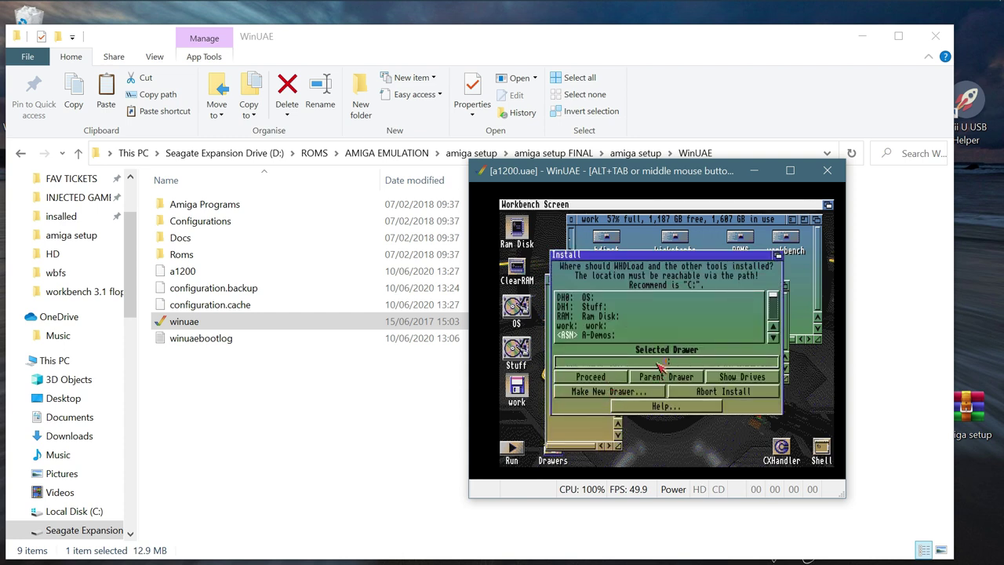
# Step: Install WHDLoad and its tools to OS:C, accept the preferences notices, and put the documentation in Help:
pyautogui.click(671, 381)
pyautogui.doubleClick(590, 298)
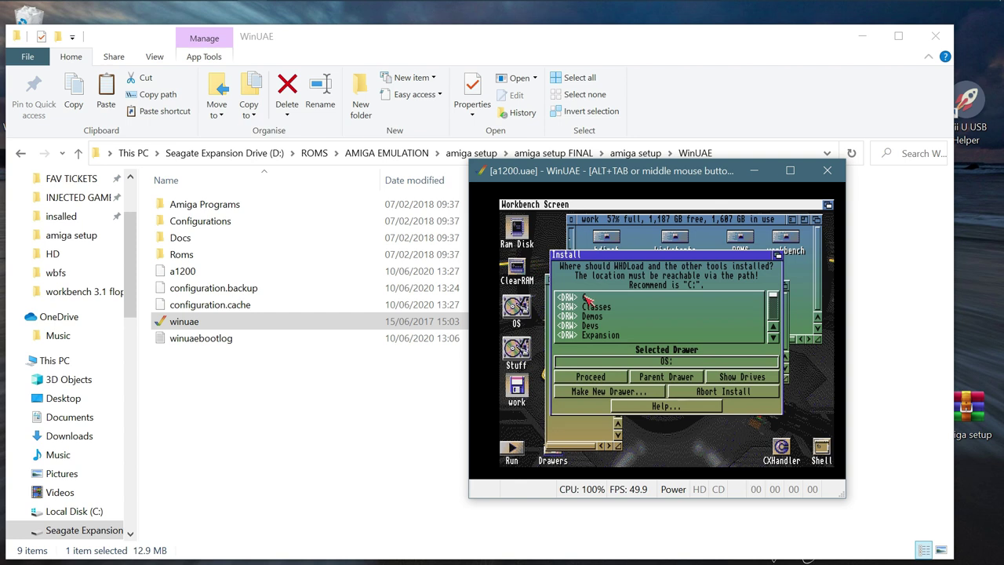
pyautogui.doubleClick(588, 298)
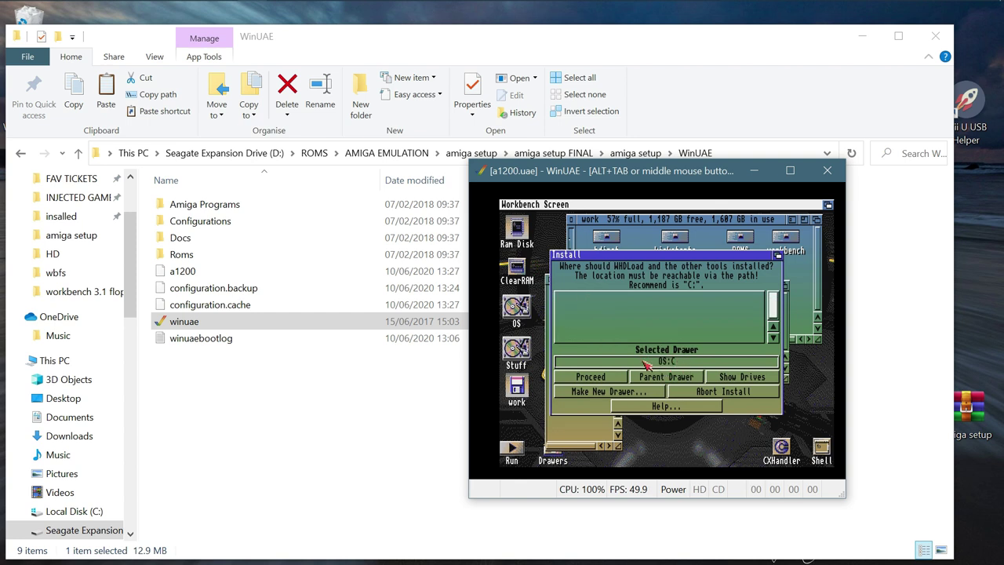
pyautogui.click(615, 380)
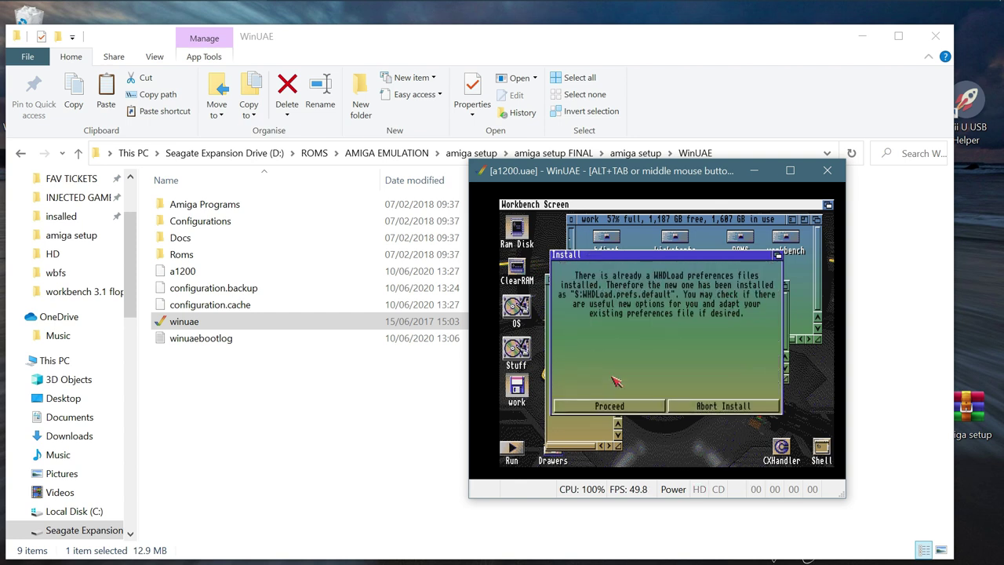
pyautogui.click(619, 404)
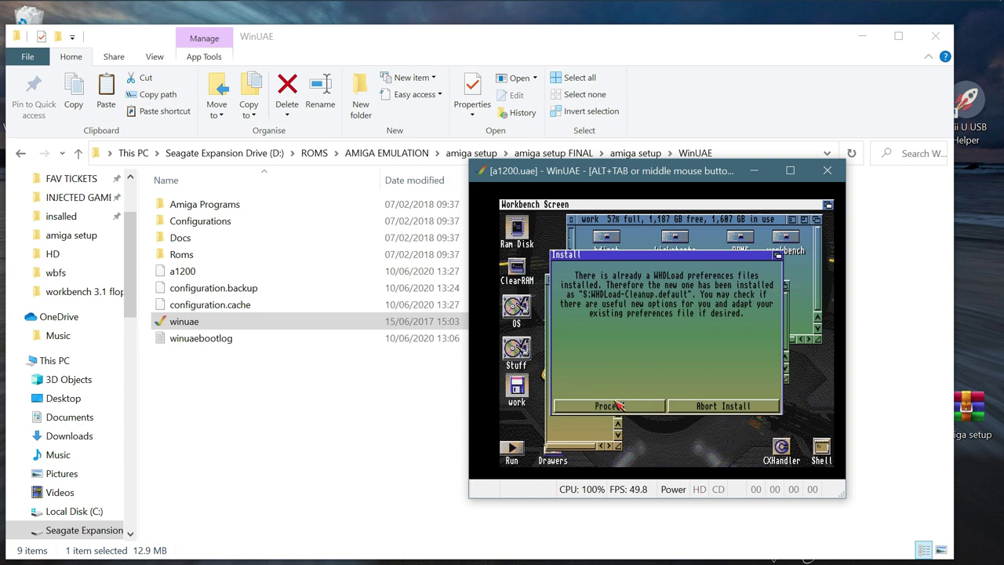
pyautogui.click(618, 404)
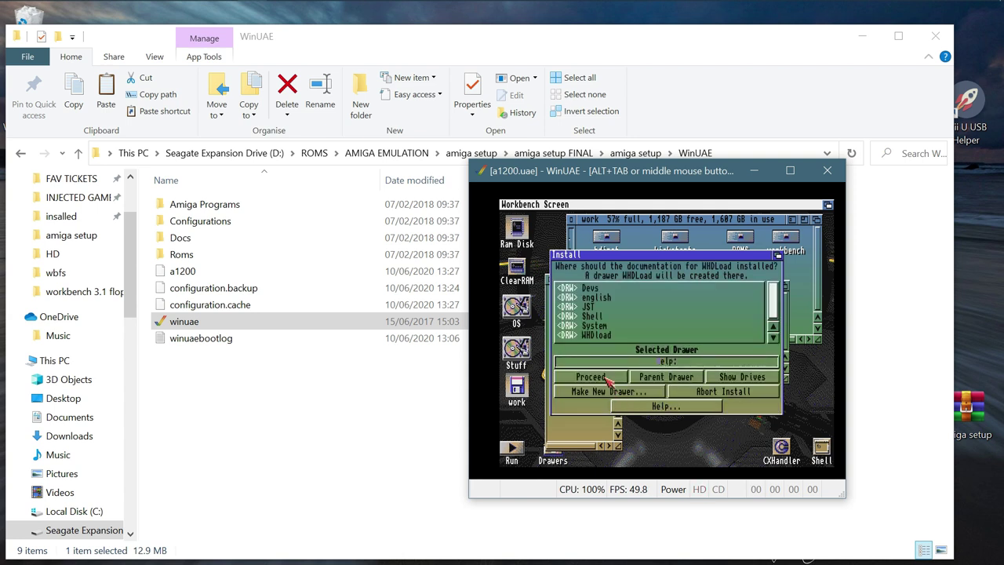
pyautogui.click(610, 379)
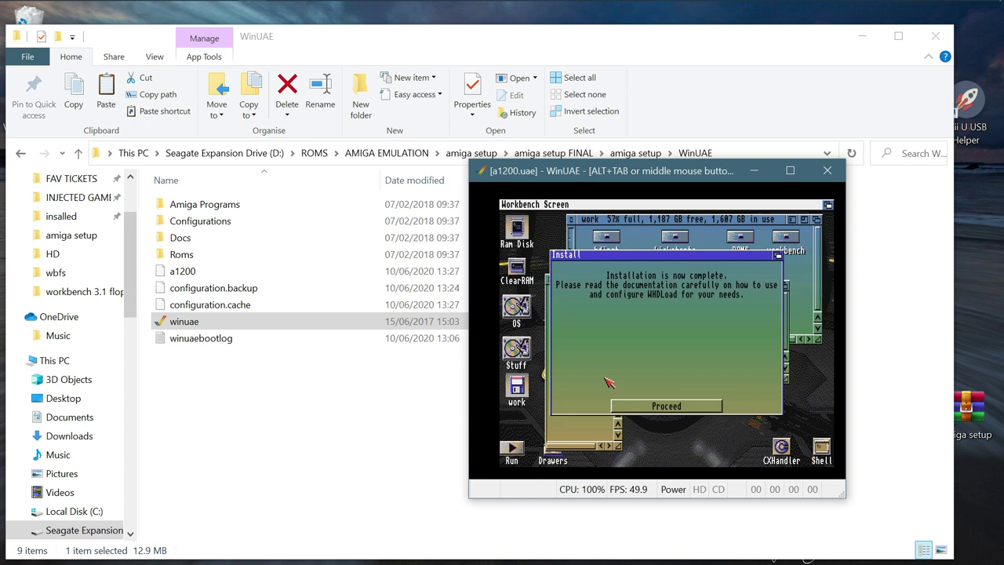
# Step: Finish the WHDLoad installation and close the WHDLoad, WHDLoad_usr and work drawer windows
pyautogui.click(637, 406)
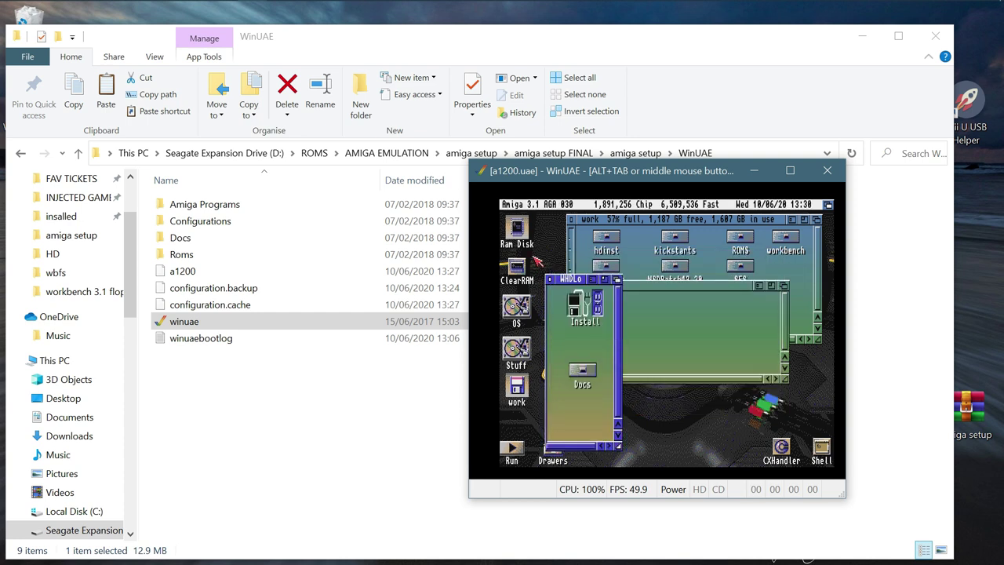
pyautogui.click(549, 280)
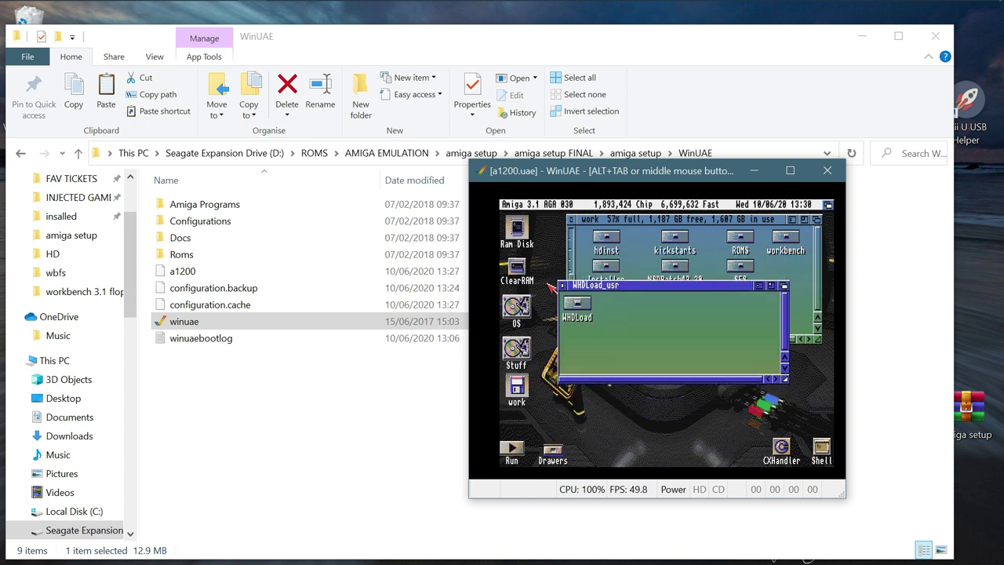
pyautogui.click(562, 285)
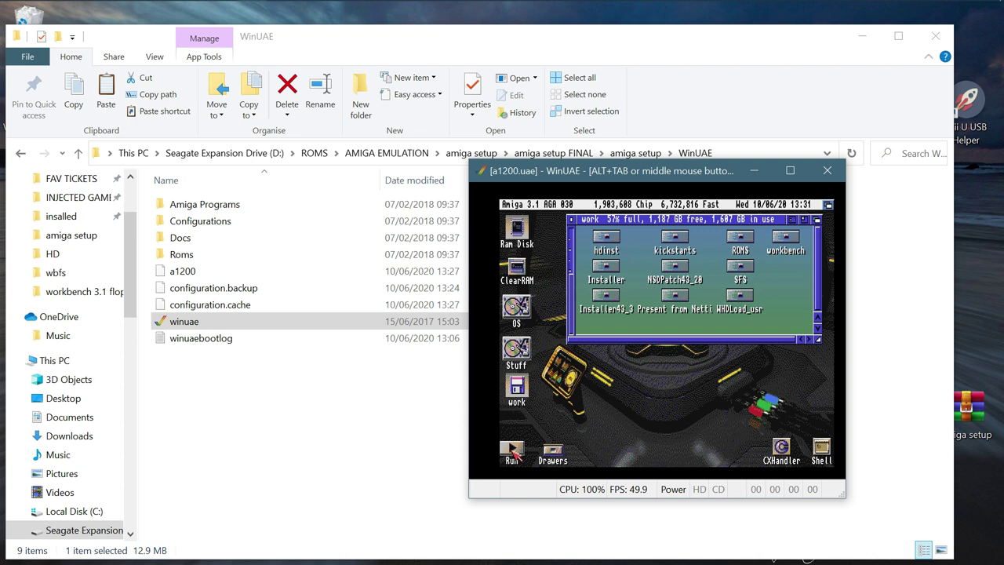
pyautogui.click(571, 220)
# Step: Run whdload in a Shell opened from the OS System drawer to test it, quit its help, and close the Shell, System and OS windows
pyautogui.doubleClick(524, 314)
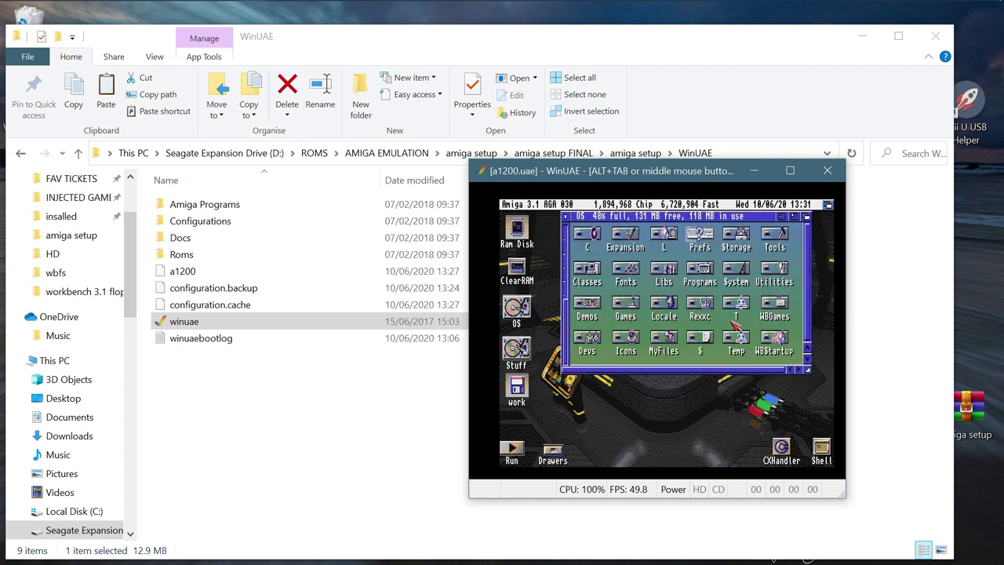
pyautogui.doubleClick(736, 272)
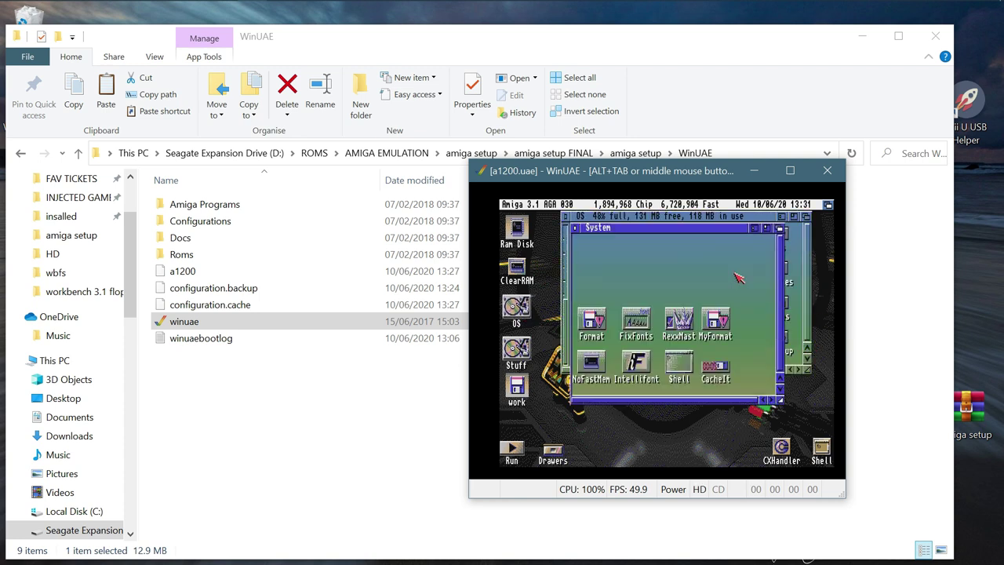
pyautogui.doubleClick(678, 372)
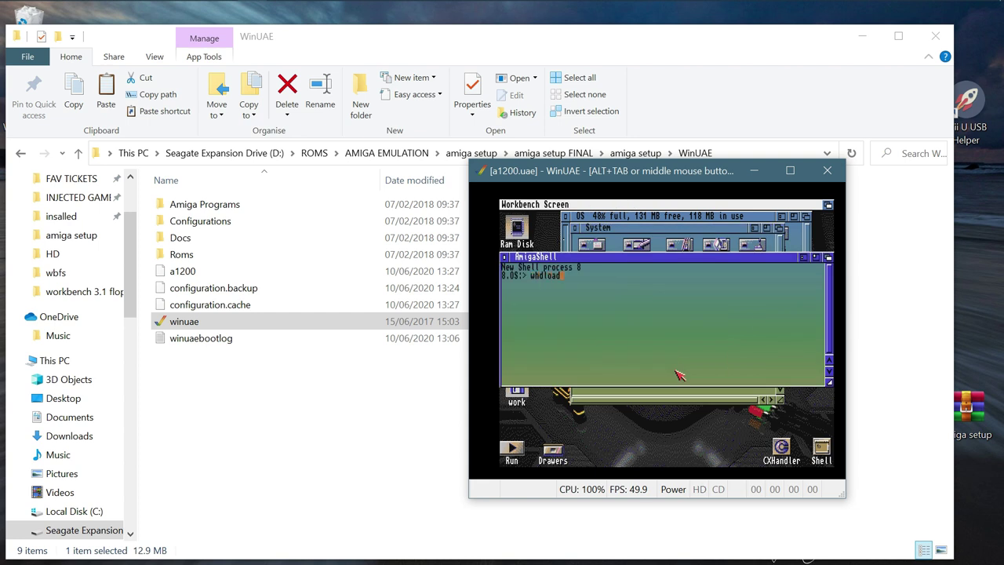
pyautogui.press('Return')
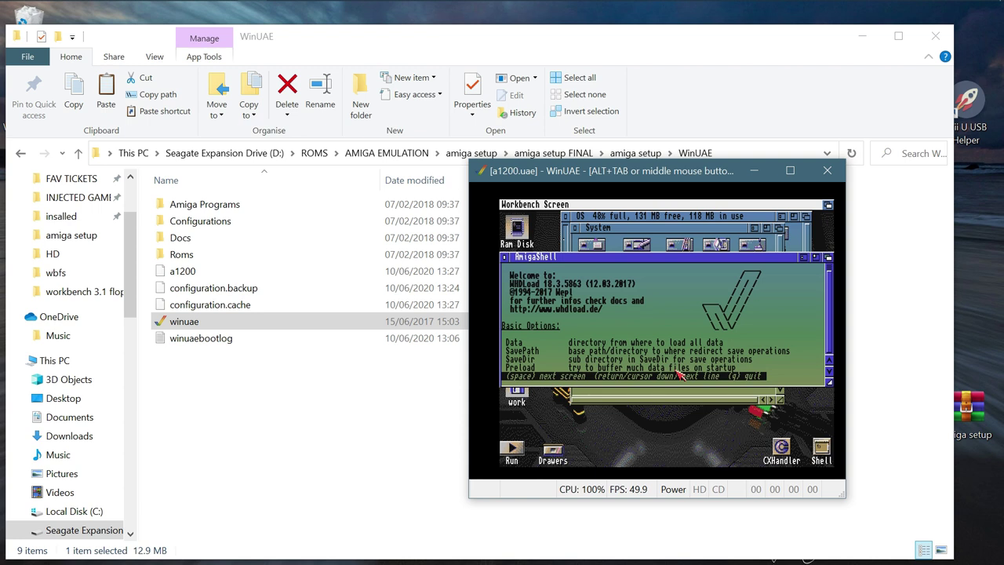
pyautogui.press('q')
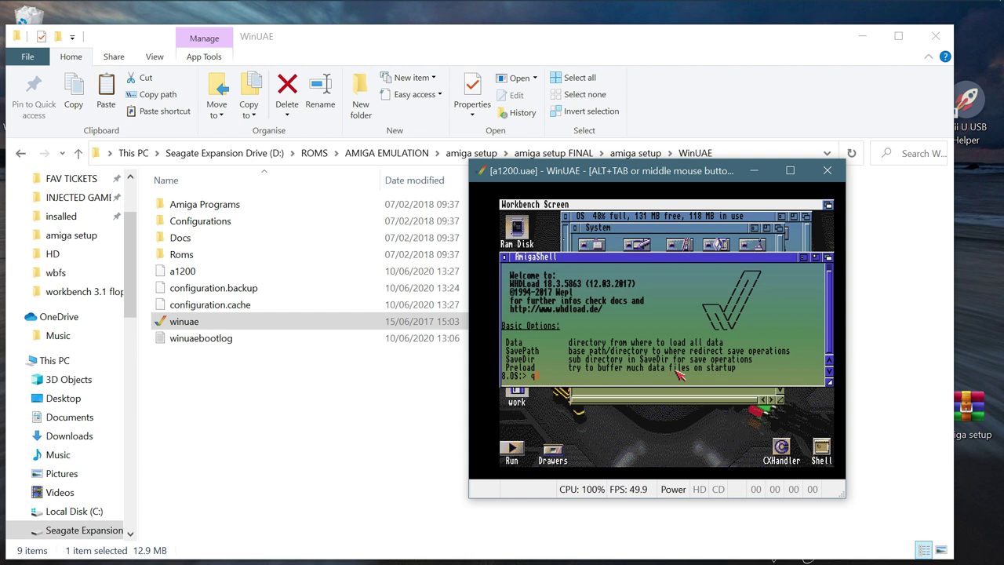
pyautogui.press('Return')
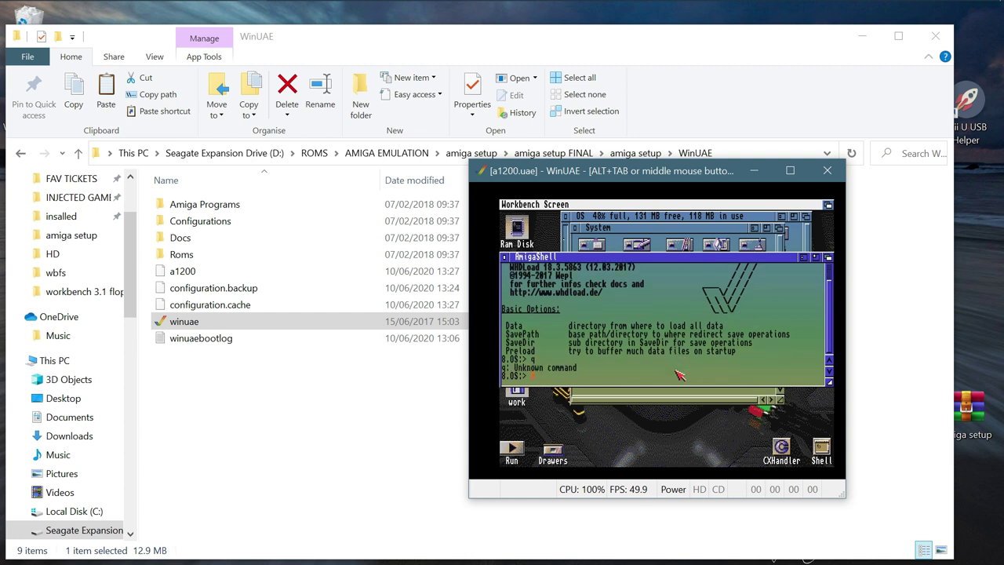
pyautogui.click(504, 258)
pyautogui.click(574, 228)
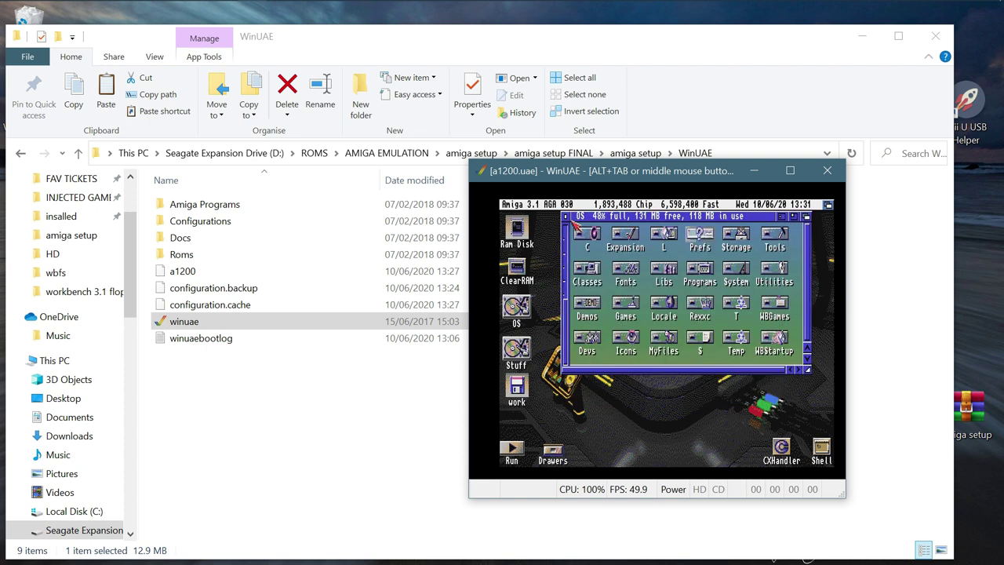
pyautogui.click(567, 218)
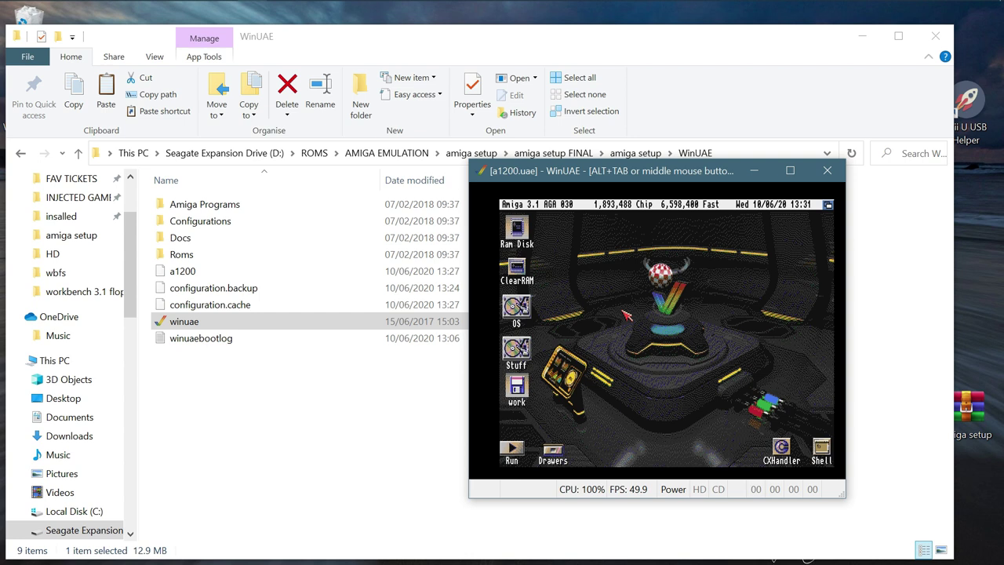
# Step: Launch Directory Opus from the Classic Workbench Run launcher and list the contents of DH0: in the source lister
pyautogui.doubleClick(510, 450)
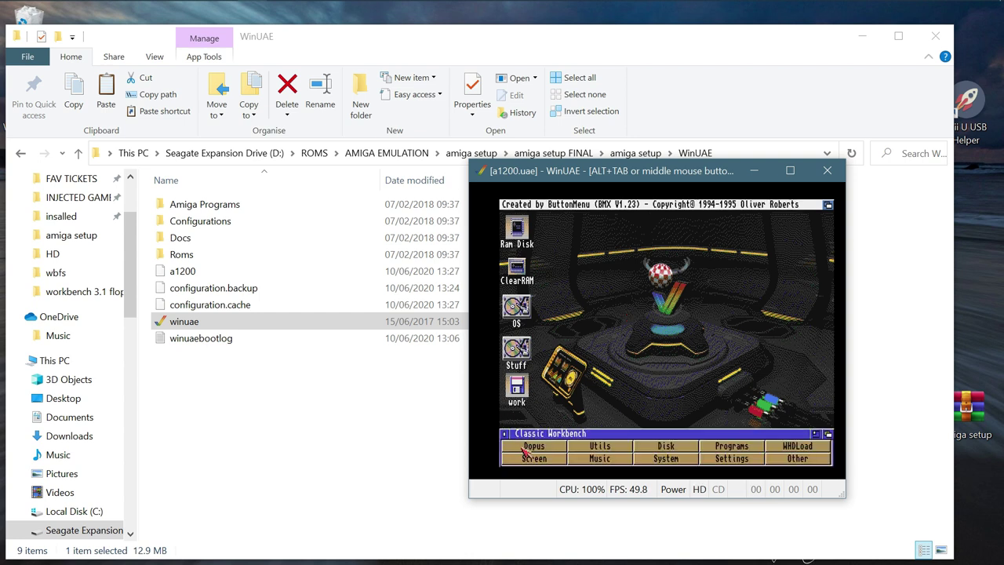
pyautogui.click(524, 448)
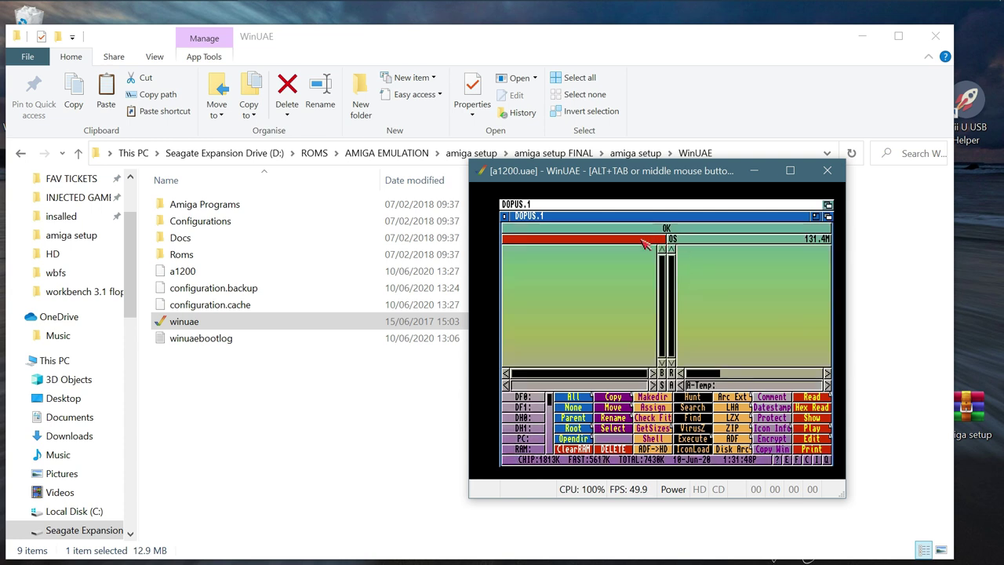
pyautogui.click(526, 427)
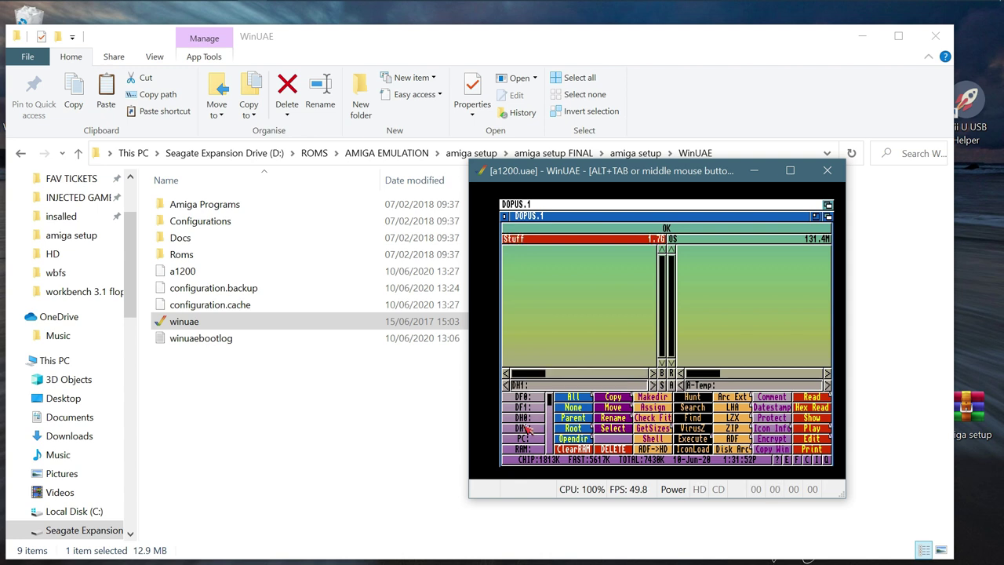
pyautogui.click(523, 418)
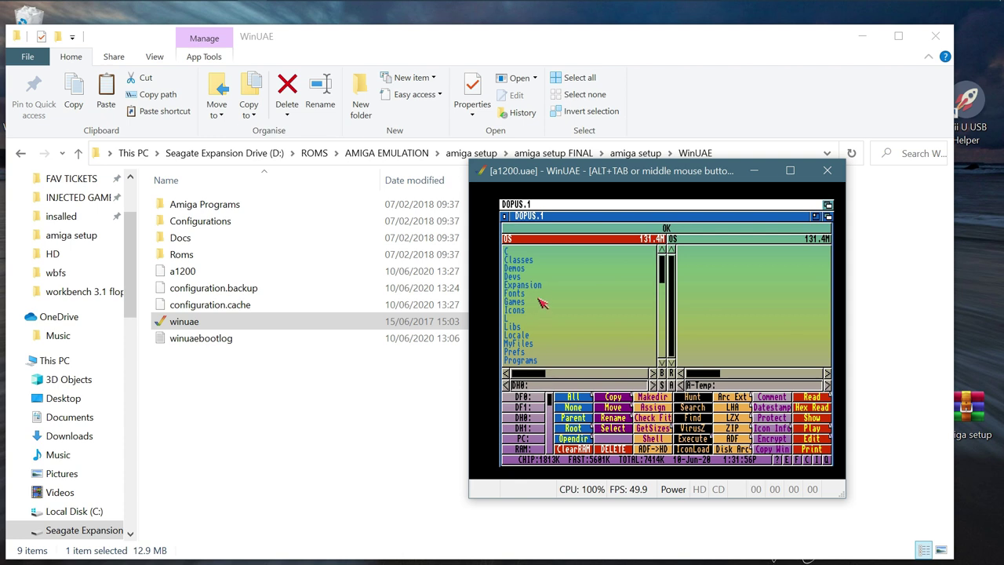
# Step: Show the OS:Devs/Kickstarts/ directory in the other Directory Opus lister
pyautogui.click(714, 237)
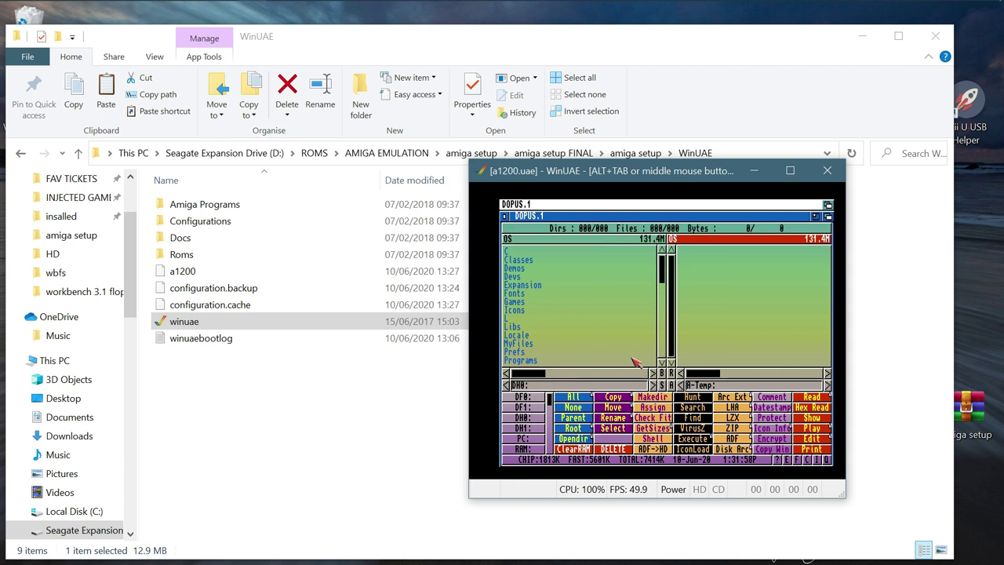
pyautogui.click(661, 386)
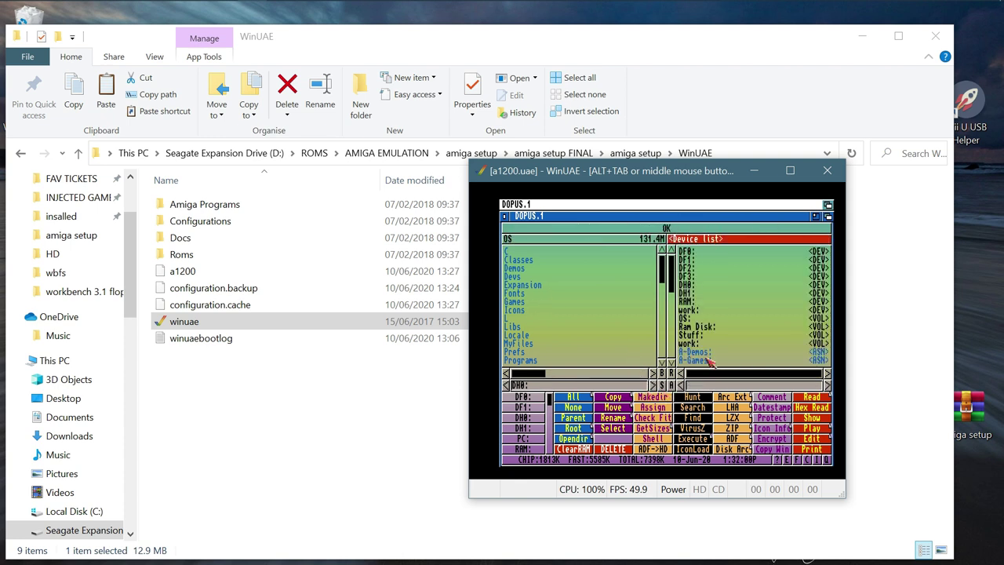
pyautogui.click(692, 317)
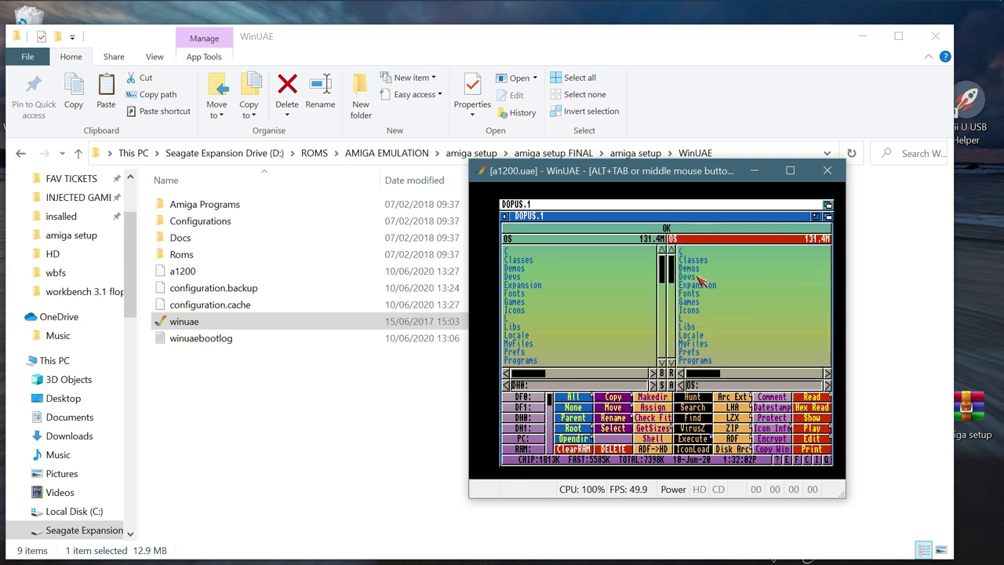
pyautogui.click(694, 277)
pyautogui.click(696, 277)
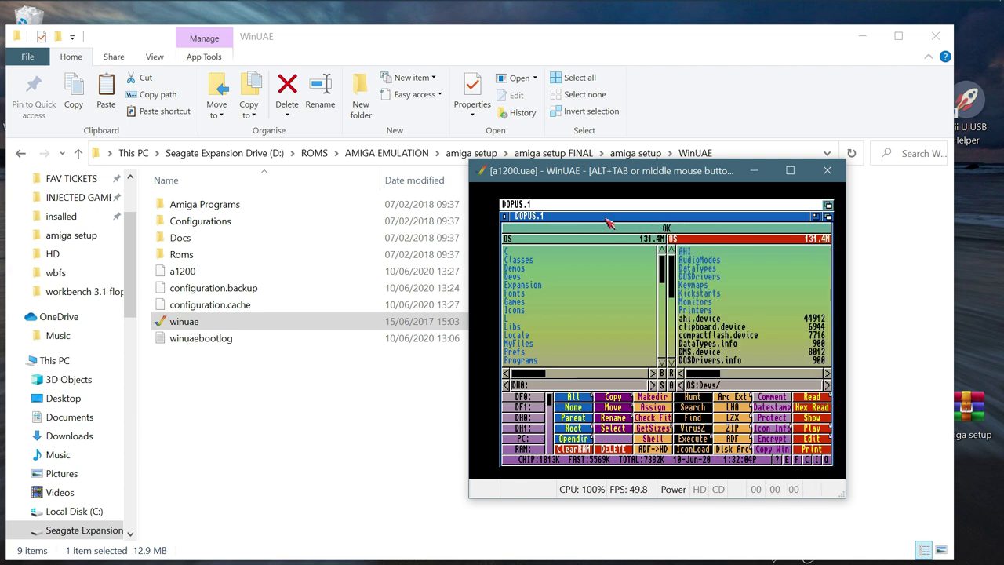
pyautogui.doubleClick(701, 293)
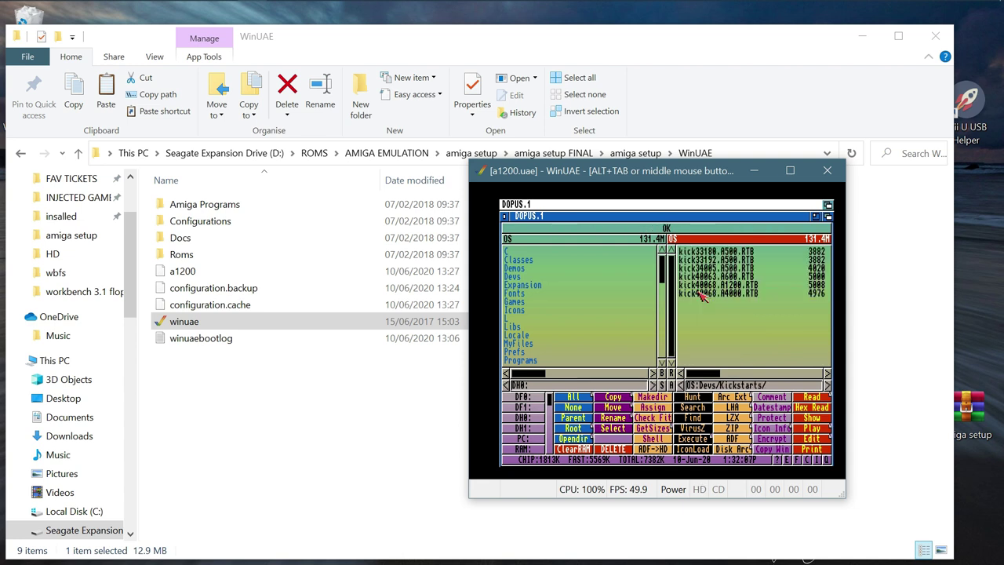
# Step: Copy all files from work:kickstarts/ into OS:Devs/Kickstarts/, replacing all existing ones, and quit Directory Opus
pyautogui.click(596, 240)
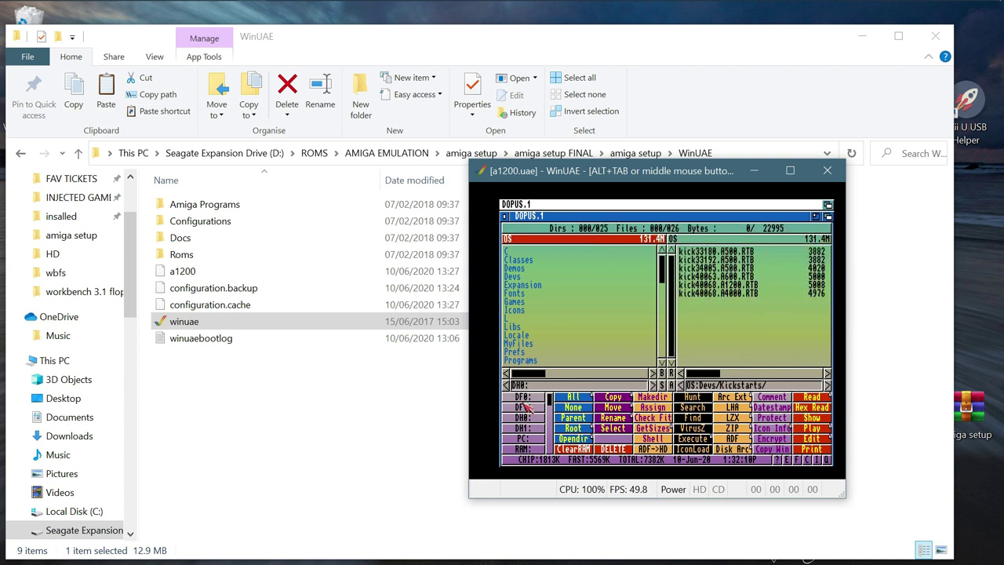
pyautogui.click(670, 385)
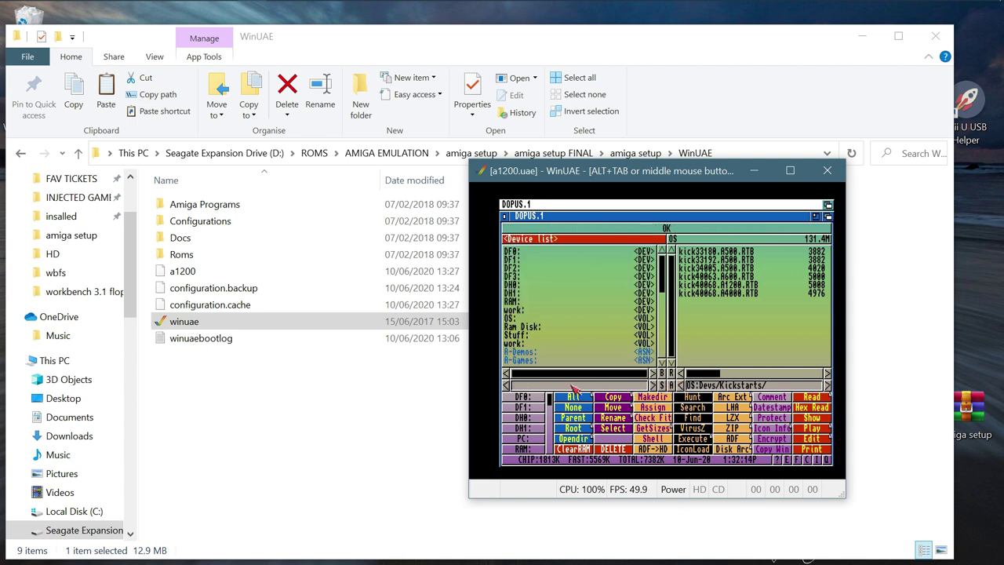
pyautogui.click(510, 344)
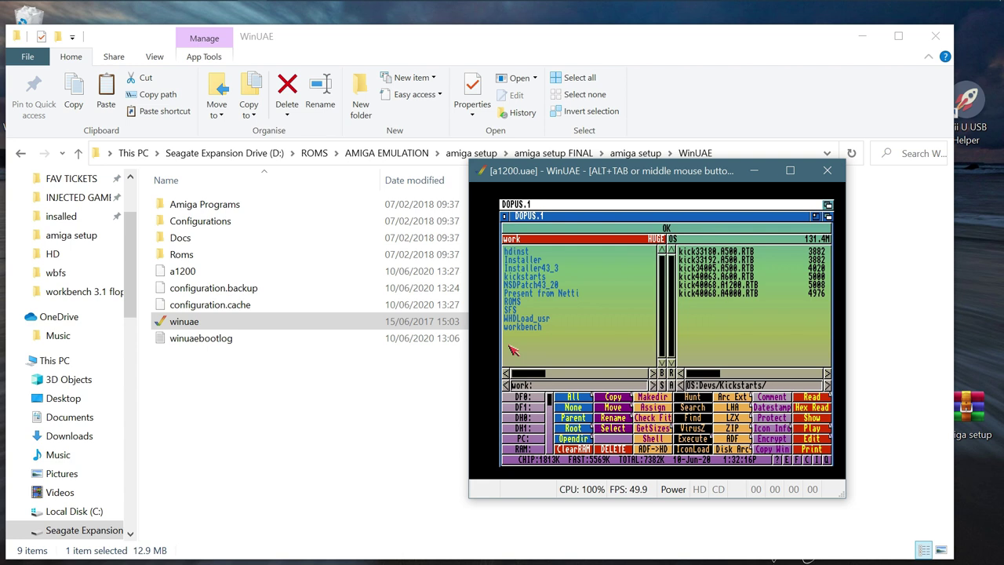
pyautogui.doubleClick(532, 279)
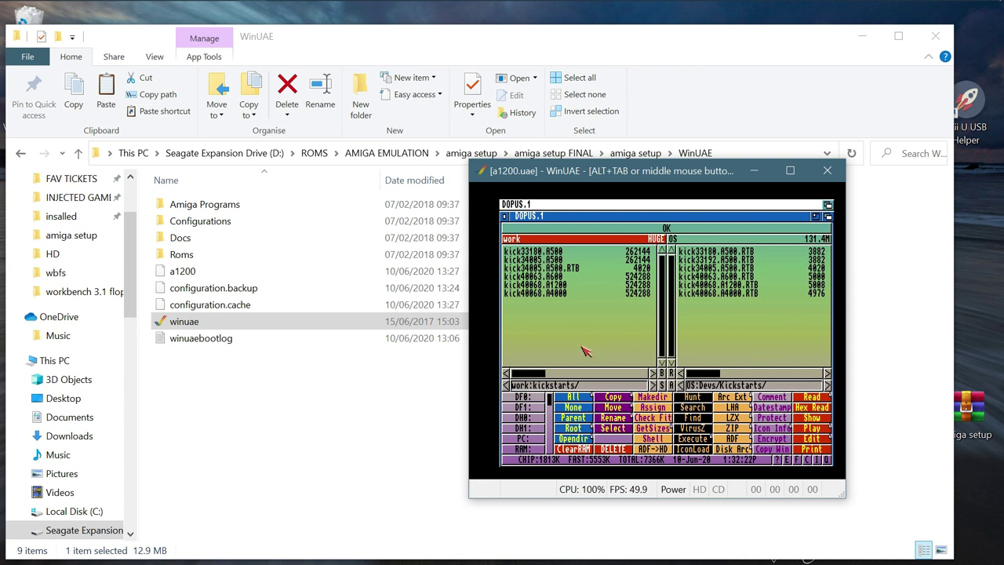
pyautogui.click(572, 397)
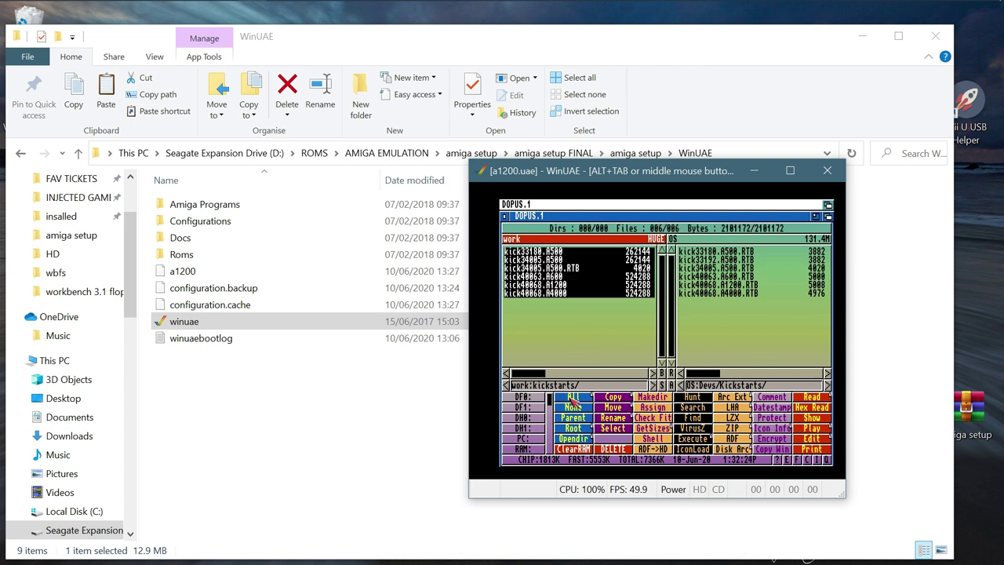
pyautogui.click(610, 399)
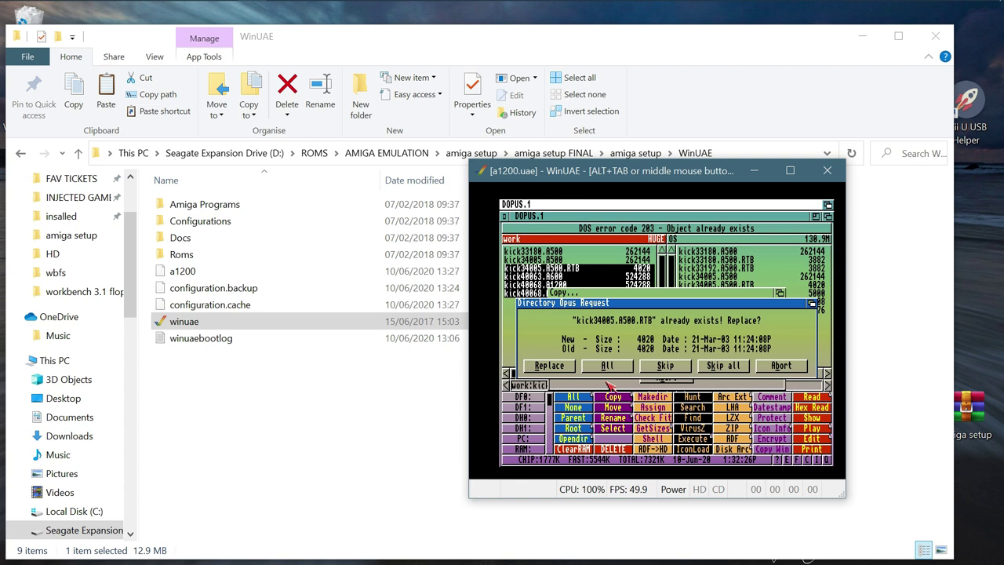
pyautogui.click(611, 368)
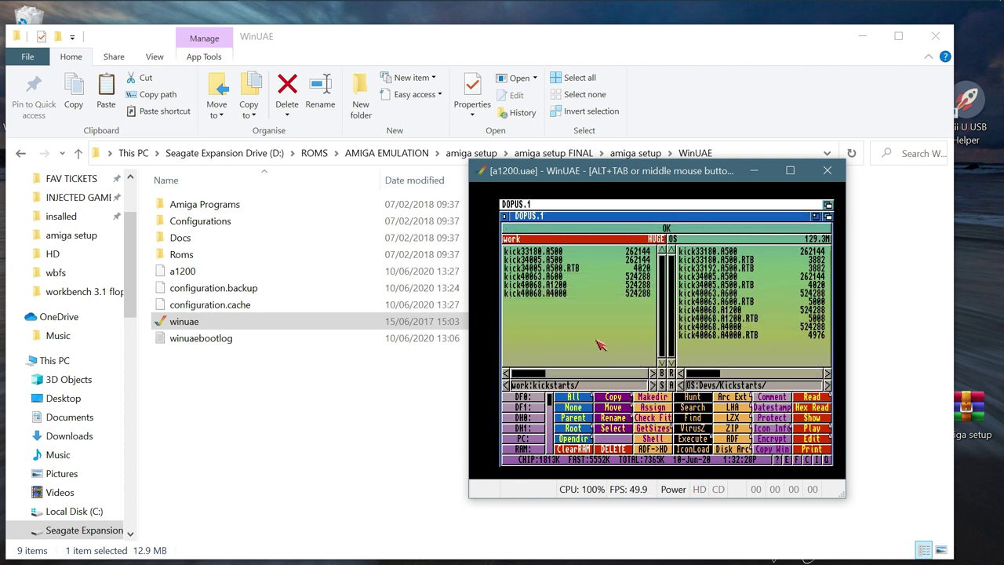
pyautogui.click(504, 216)
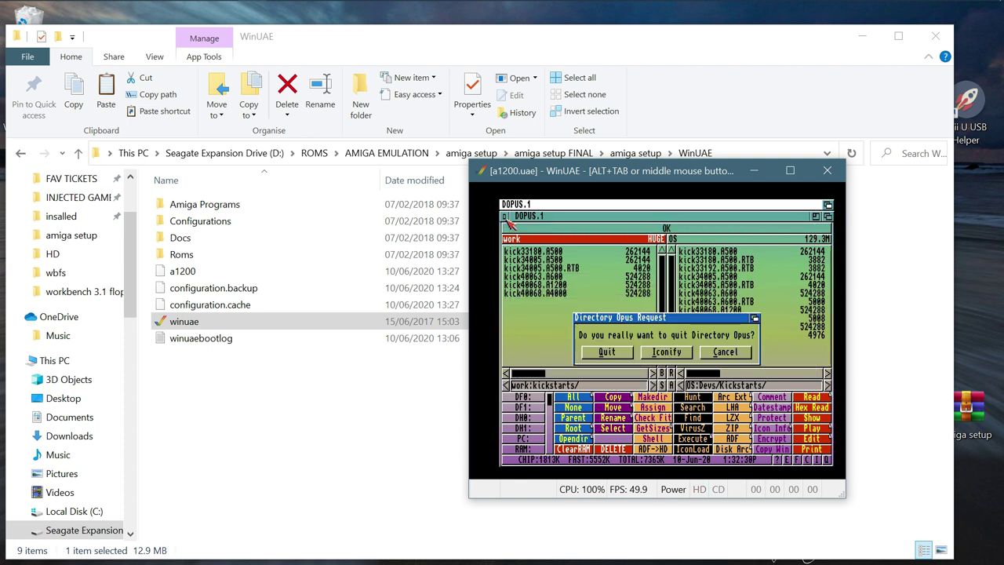
pyautogui.click(609, 352)
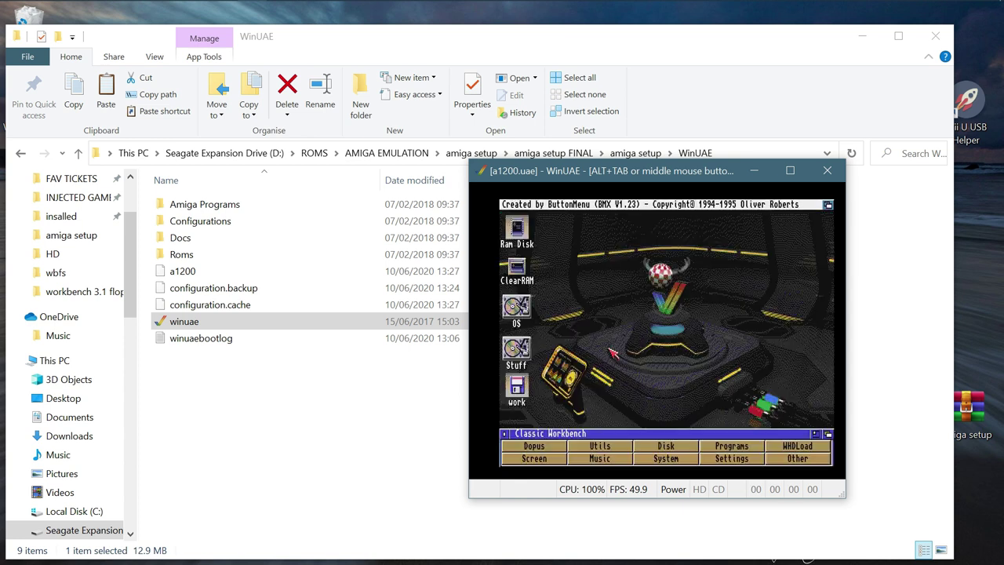
# Step: Reopen Directory Opus and list the work:Present from Netti/ directory in the source lister
pyautogui.click(548, 447)
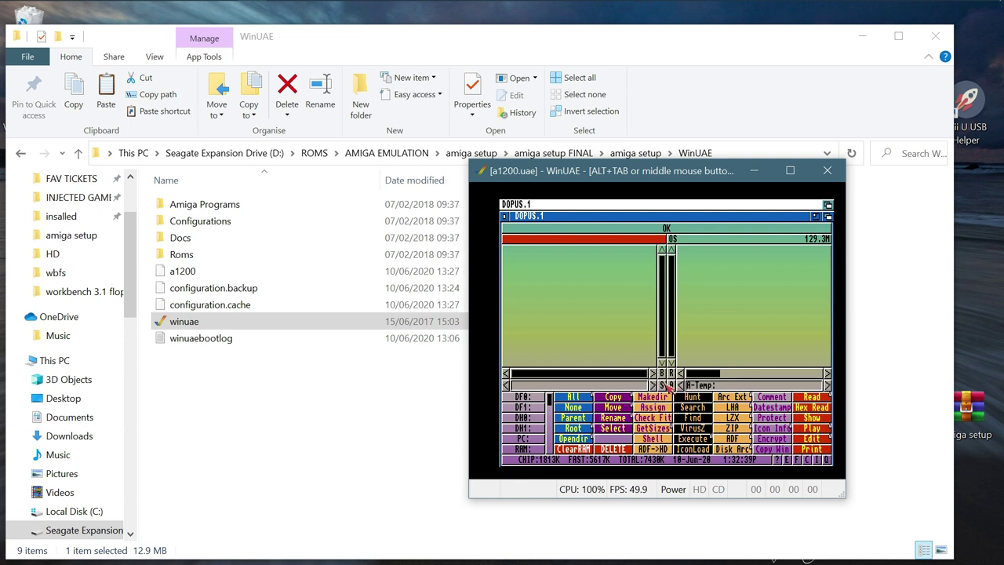
pyautogui.click(668, 385)
pyautogui.click(525, 310)
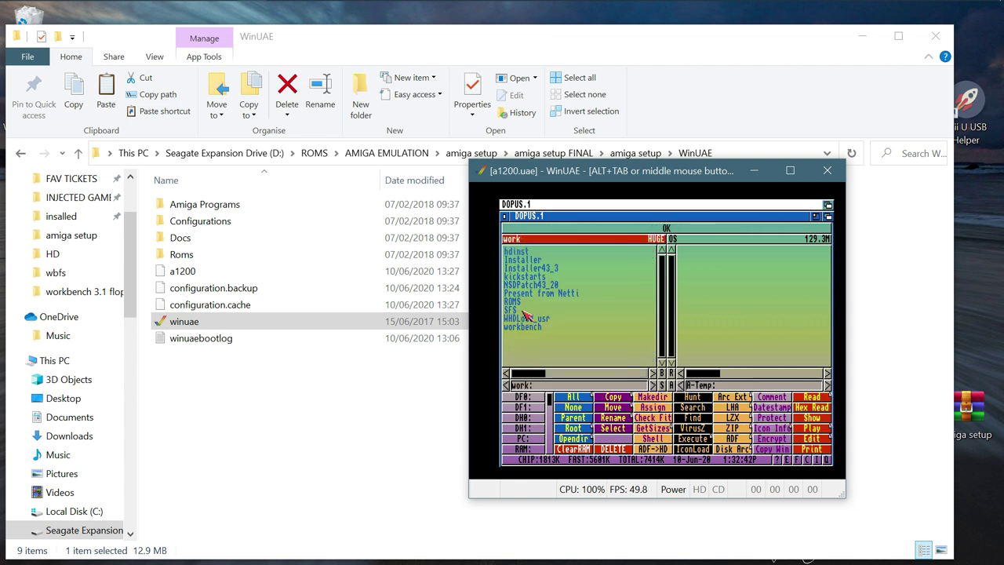
pyautogui.click(568, 294)
pyautogui.doubleClick(575, 294)
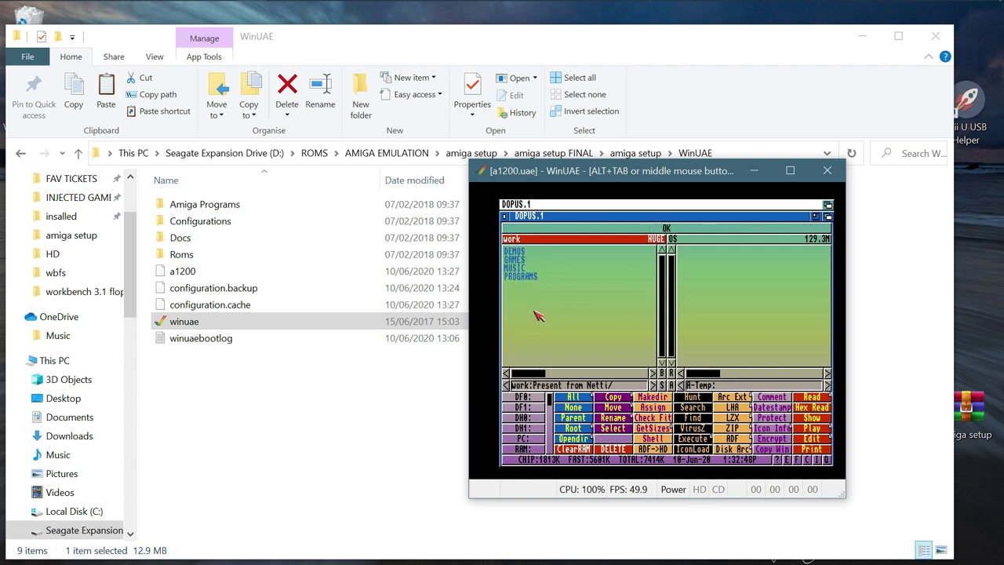
# Step: List the contents of the Stuff: volume in the empty destination lister
pyautogui.click(694, 240)
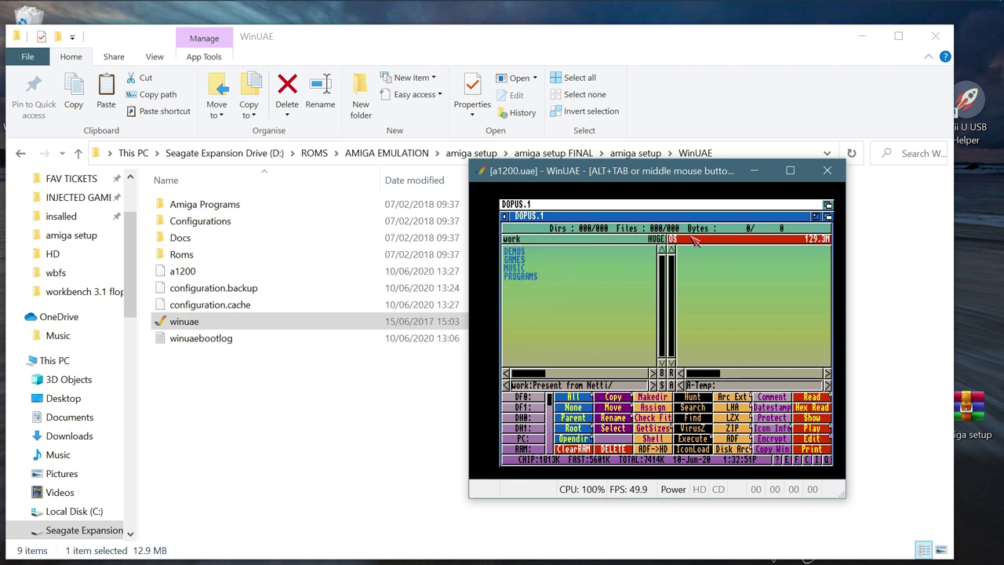
pyautogui.click(663, 385)
pyautogui.click(694, 335)
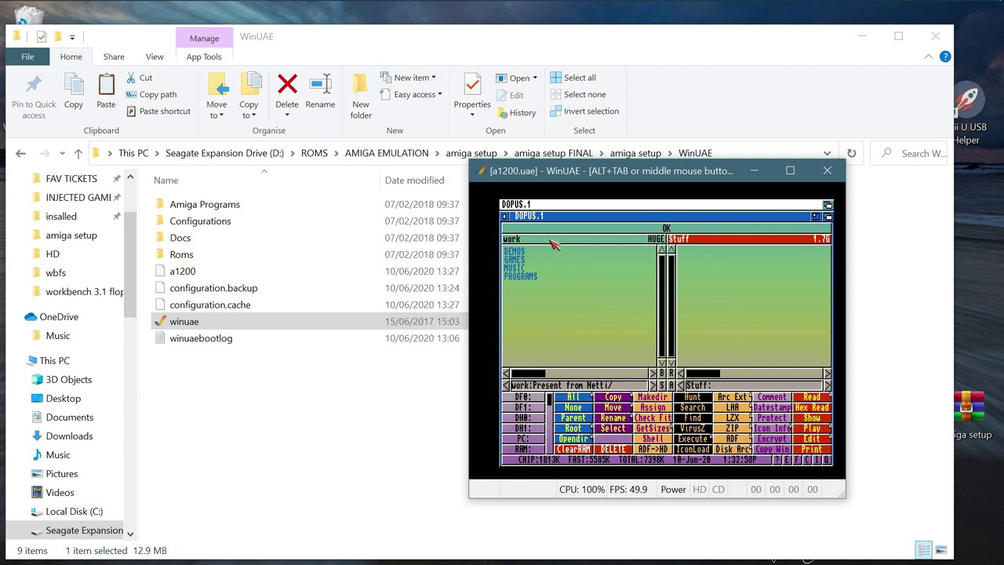
# Step: Copy all directories from work:Present from Netti/ into Stuff: and quit Directory Opus when the copy finishes
pyautogui.click(519, 242)
pyautogui.click(573, 397)
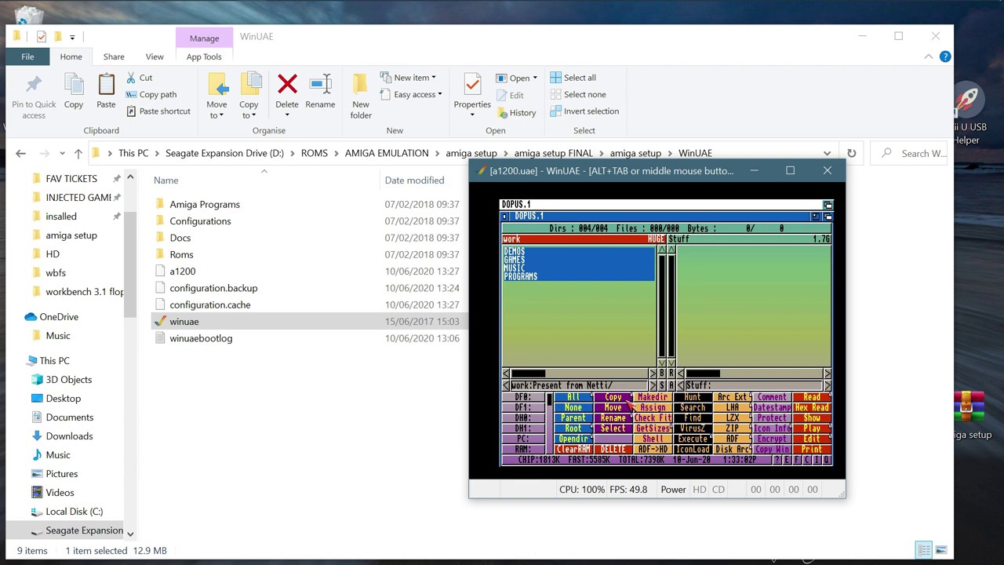
pyautogui.click(621, 397)
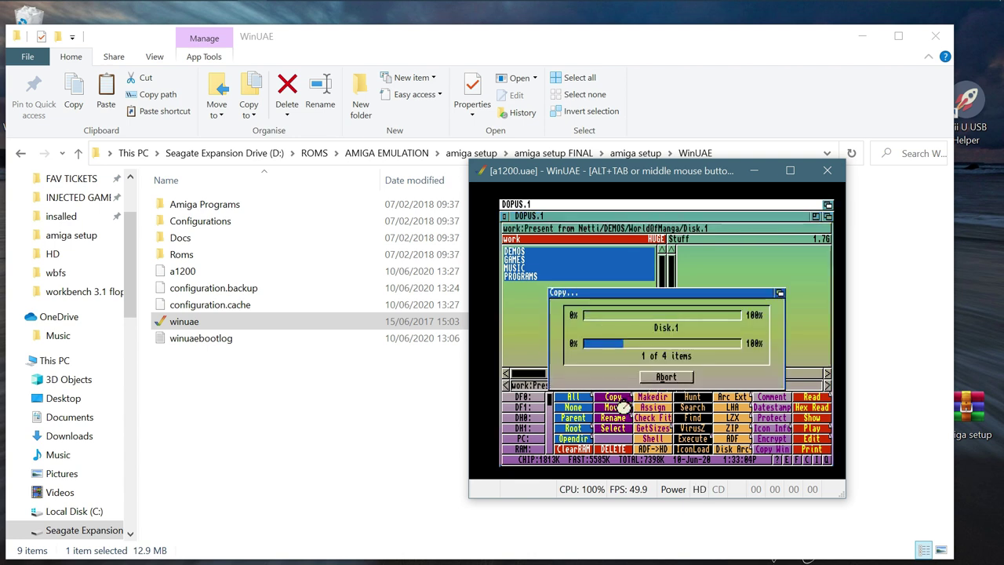
pyautogui.click(504, 216)
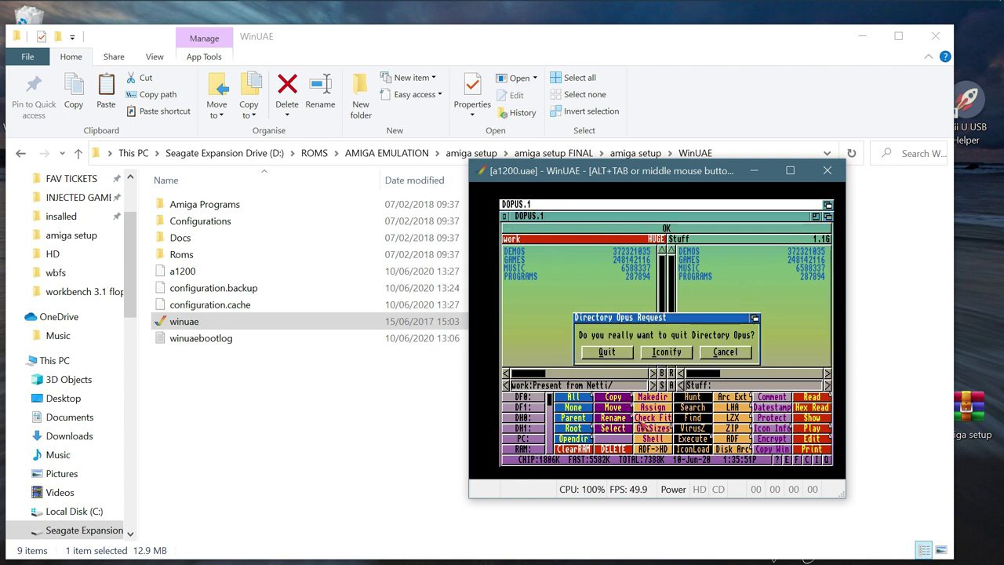
pyautogui.click(625, 352)
pyautogui.click(641, 314)
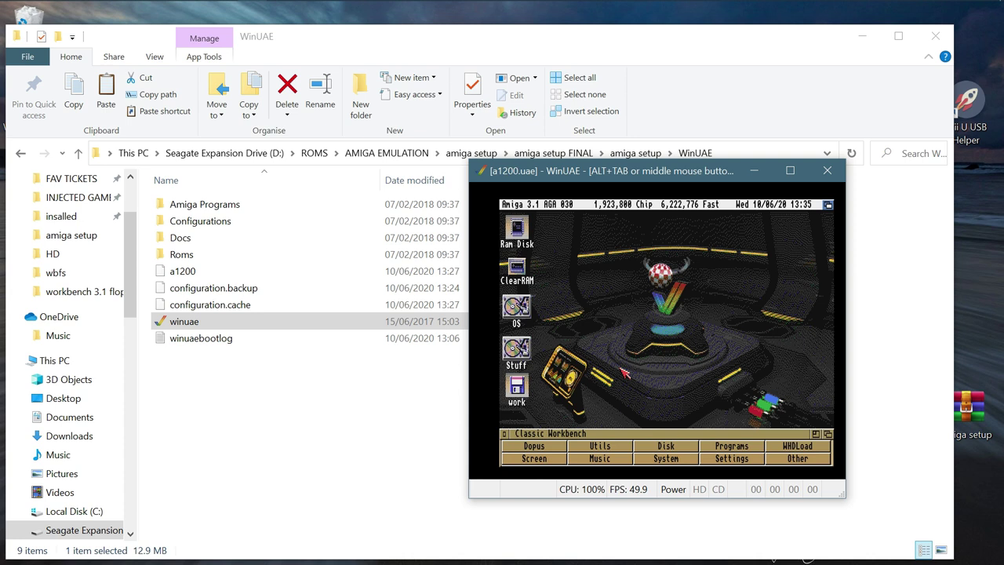
# Step: Launch iGame from the WHDLoad group of the Workbench Run launcher and open its Games Repositories settings
pyautogui.rightClick(659, 320)
pyautogui.moveTo(681, 338)
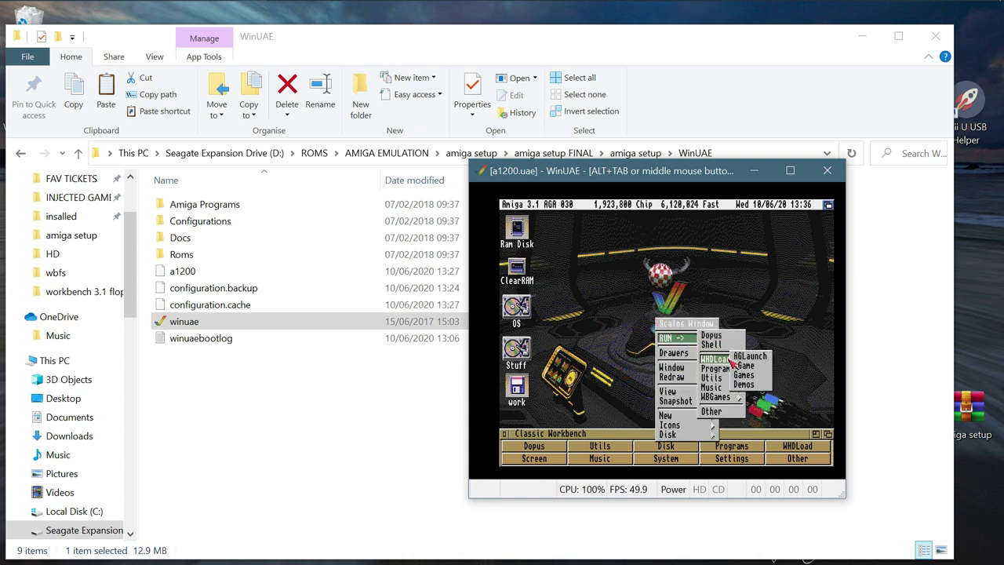
pyautogui.click(741, 365)
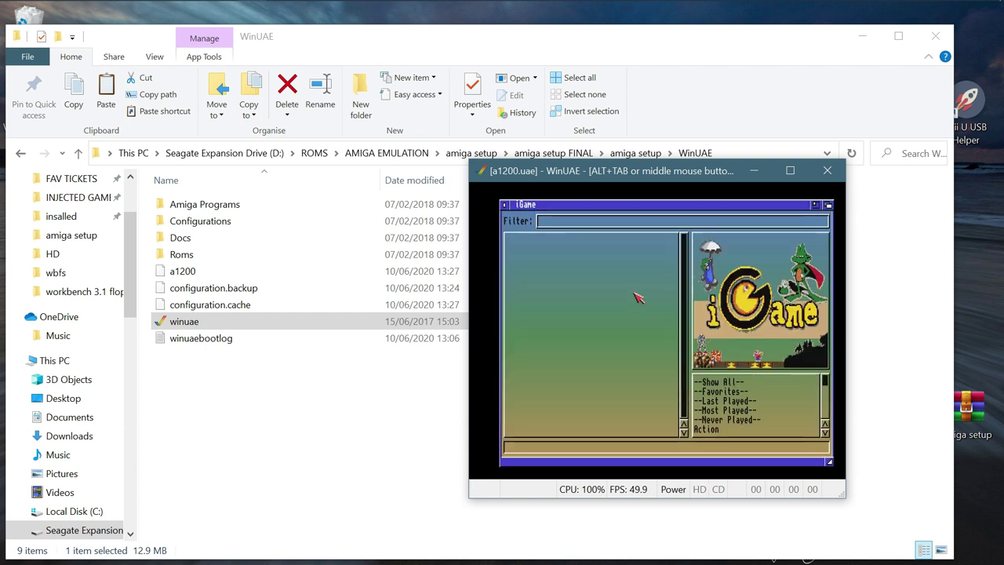
pyautogui.rightClick(590, 216)
pyautogui.moveTo(558, 214)
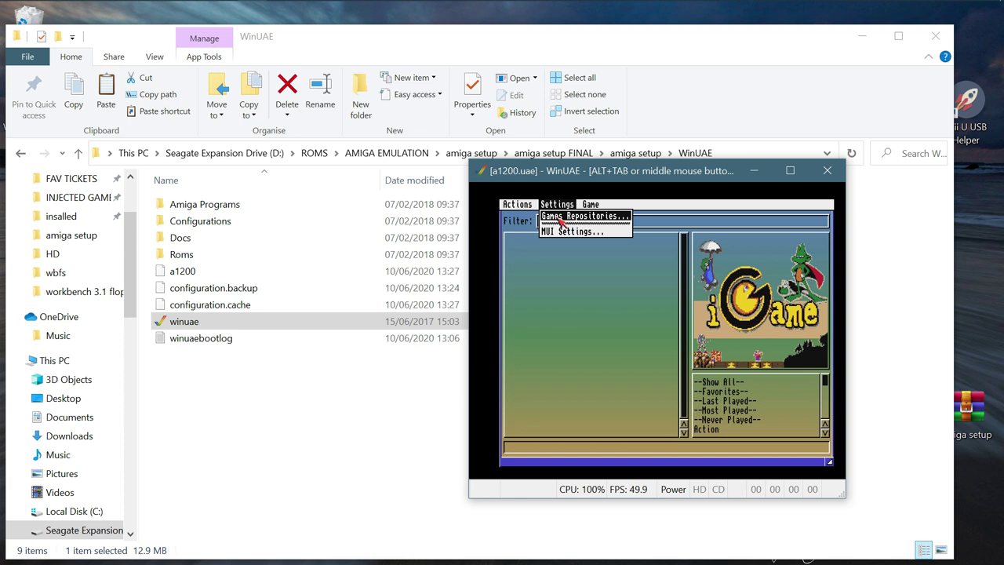
pyautogui.rightClick(559, 216)
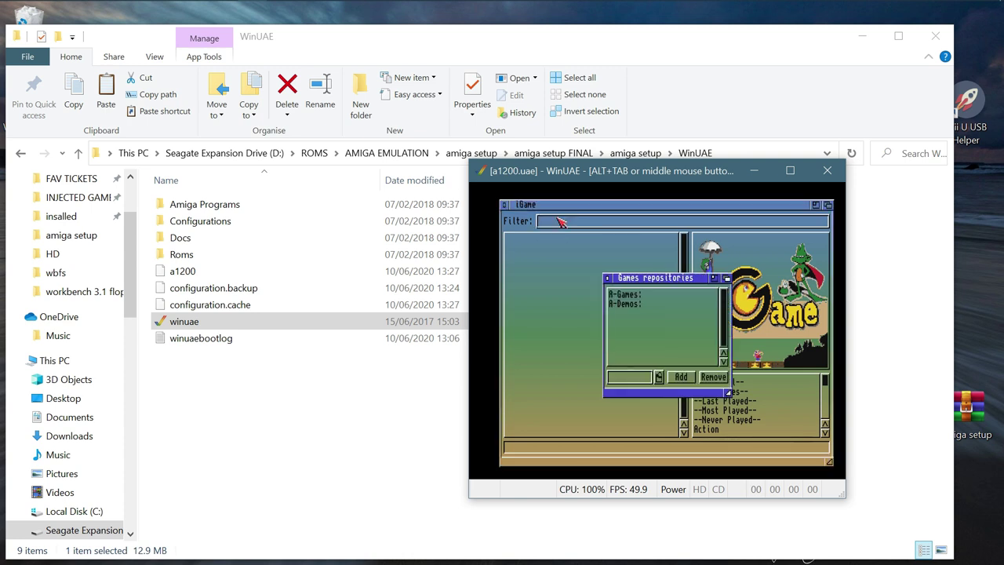
# Step: Remove the existing A-Games: and A-Demos: entries from the games repositories list
pyautogui.click(626, 298)
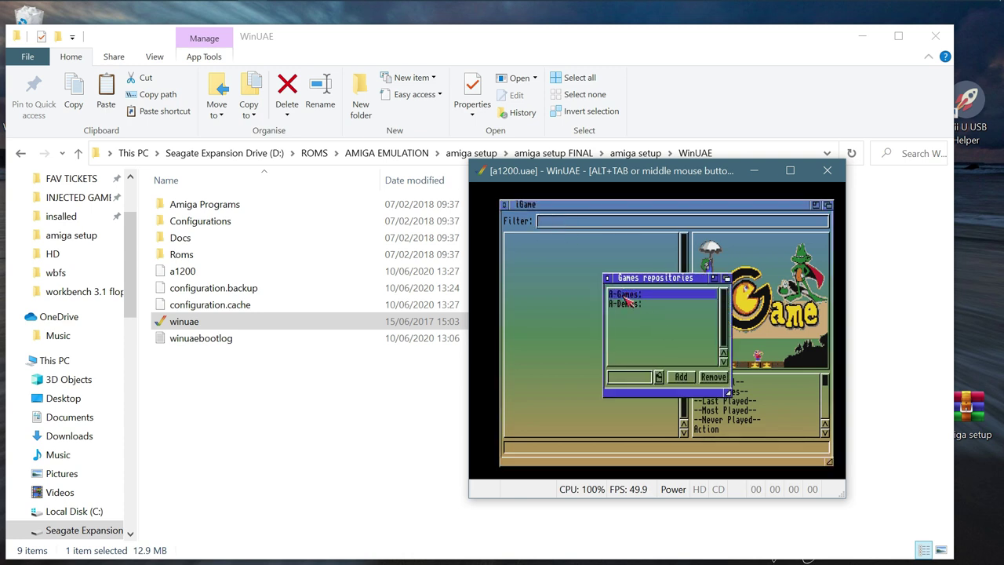
pyautogui.click(690, 381)
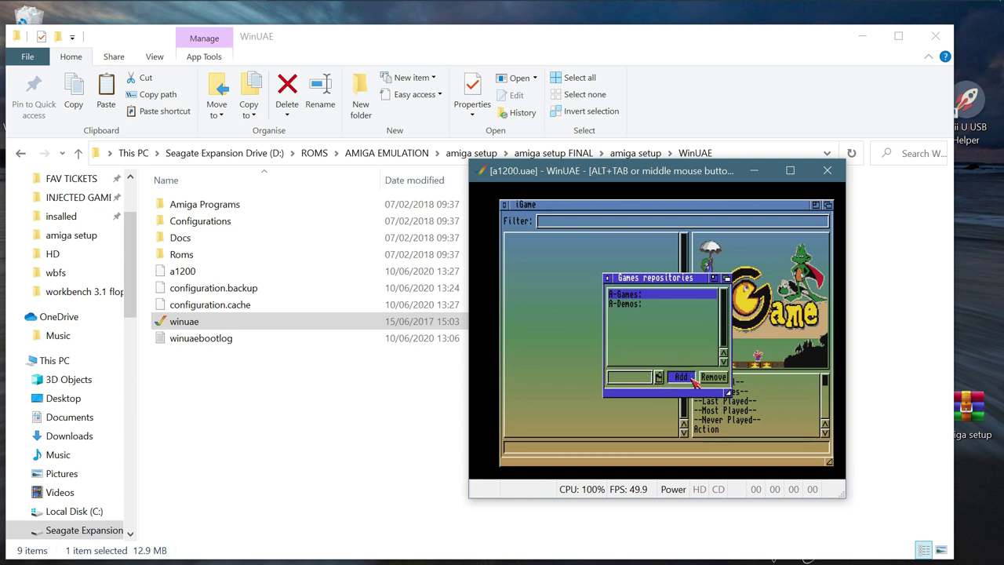
pyautogui.click(690, 381)
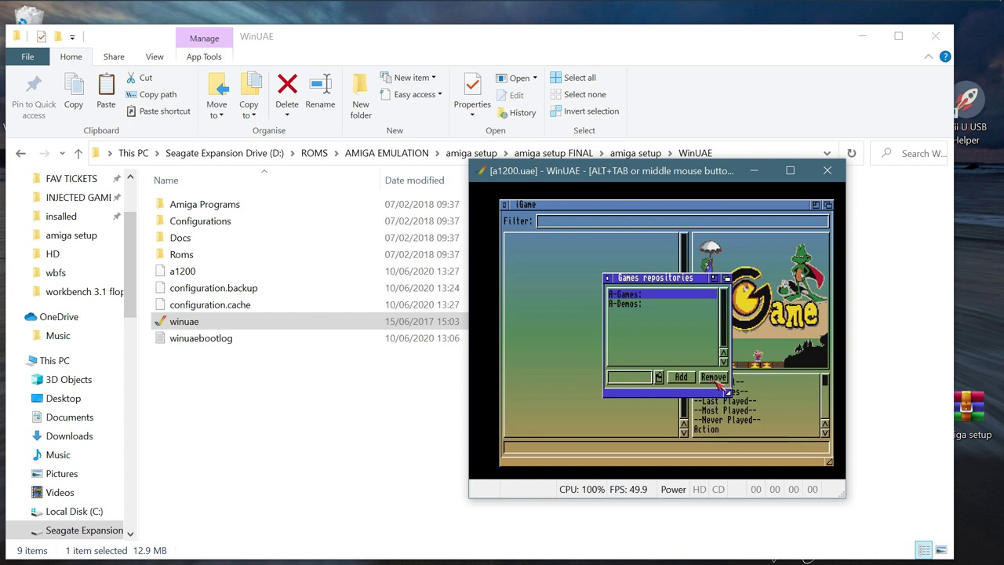
# Step: Browse to the DEMOS drawer on the Stuff volume and add Stuff:DEMOS/ to the games repositories
pyautogui.click(659, 378)
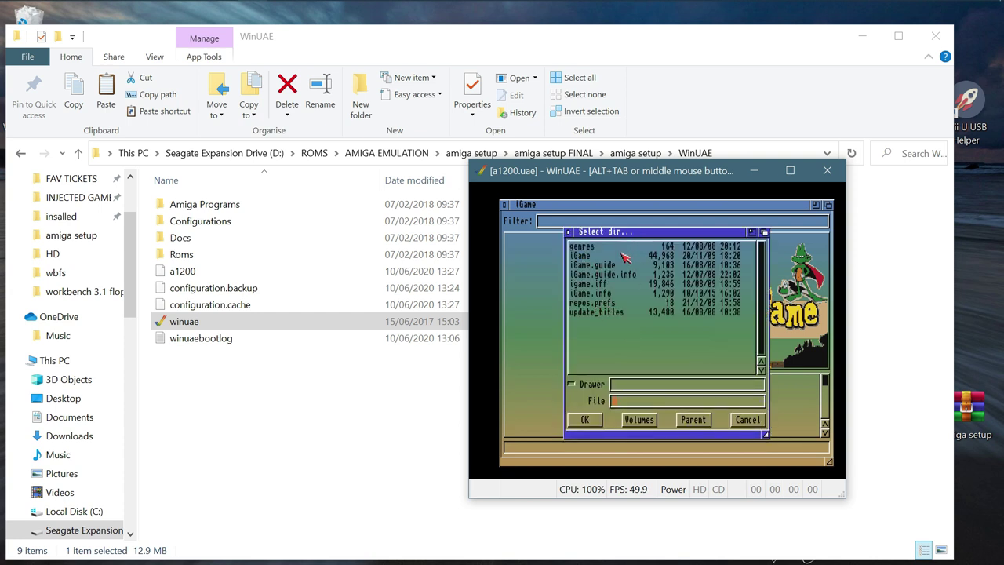
pyautogui.click(700, 419)
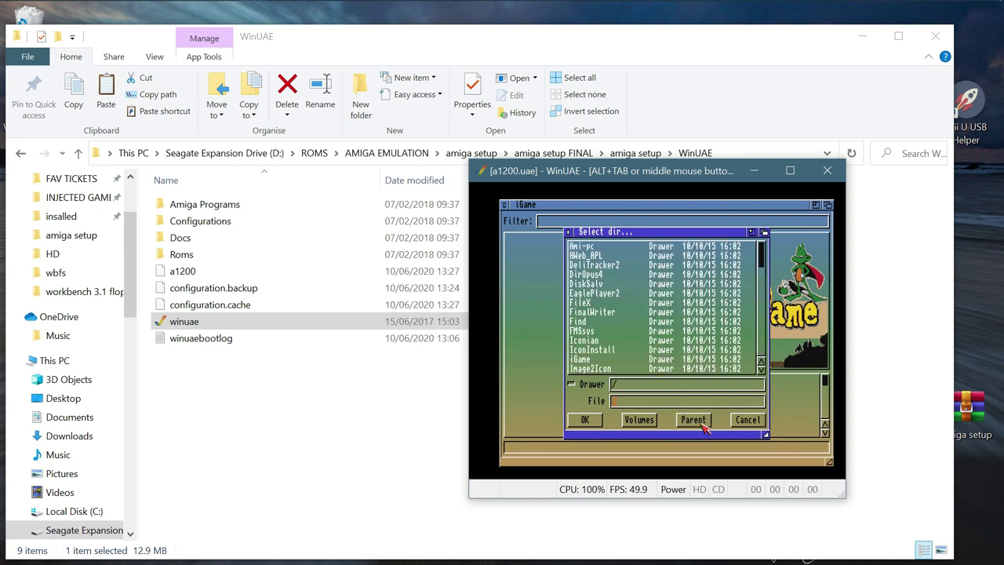
pyautogui.click(700, 420)
pyautogui.click(701, 419)
pyautogui.click(700, 420)
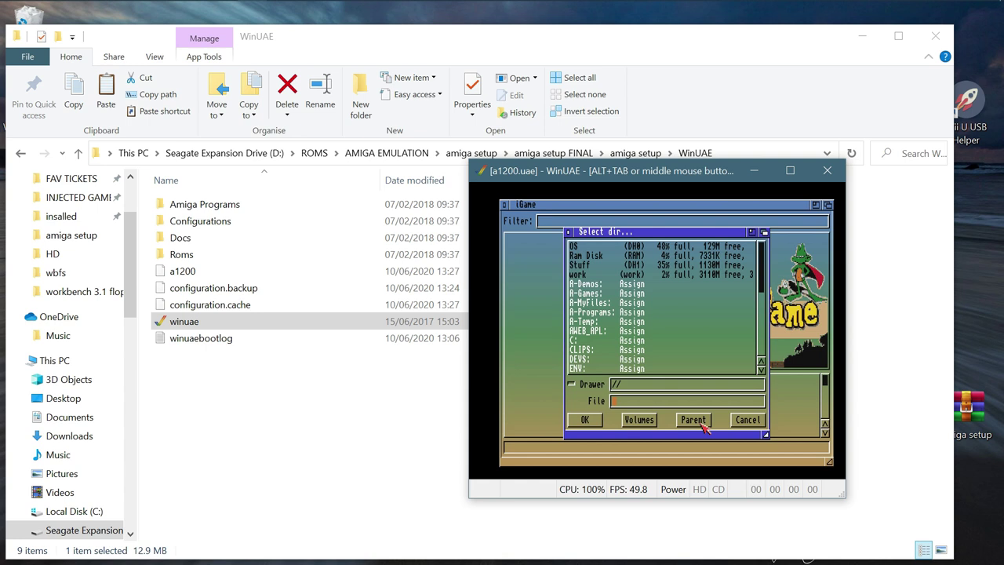
pyautogui.click(580, 265)
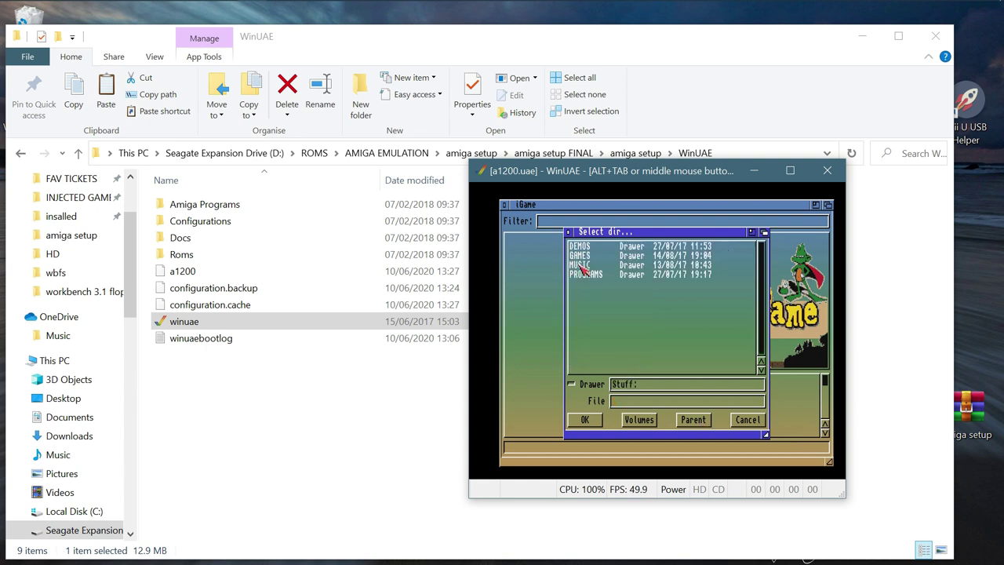
pyautogui.click(580, 246)
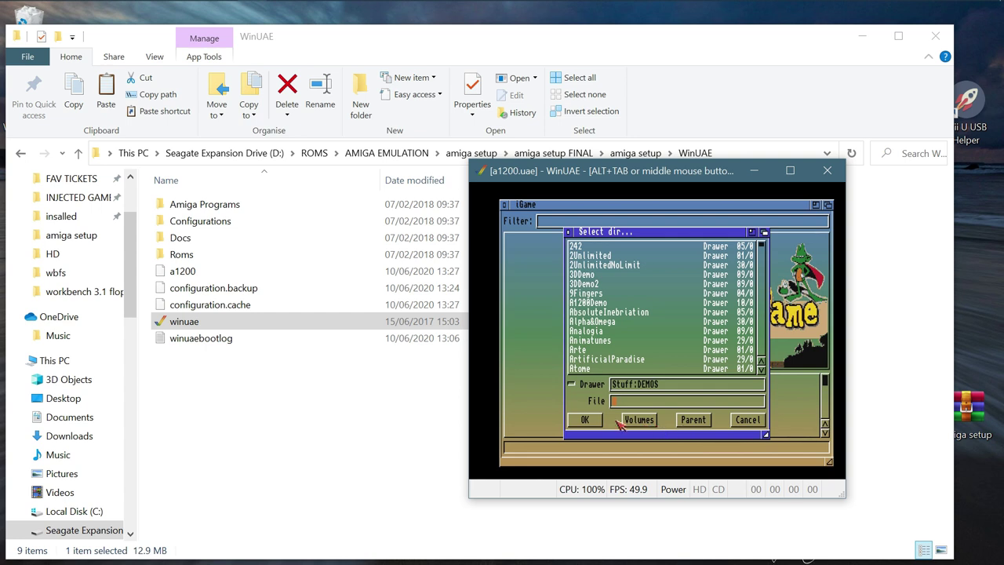
pyautogui.click(584, 424)
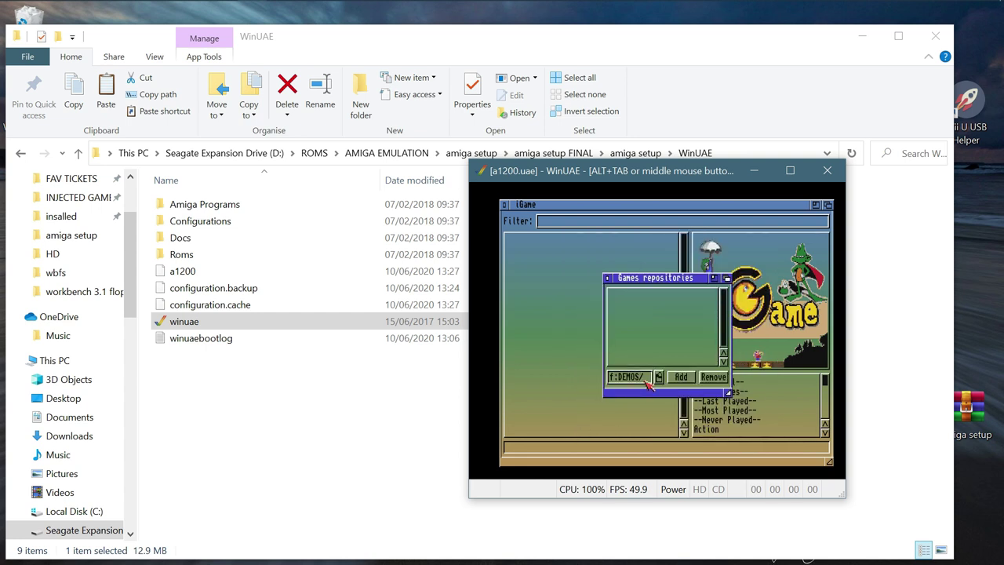
pyautogui.click(671, 379)
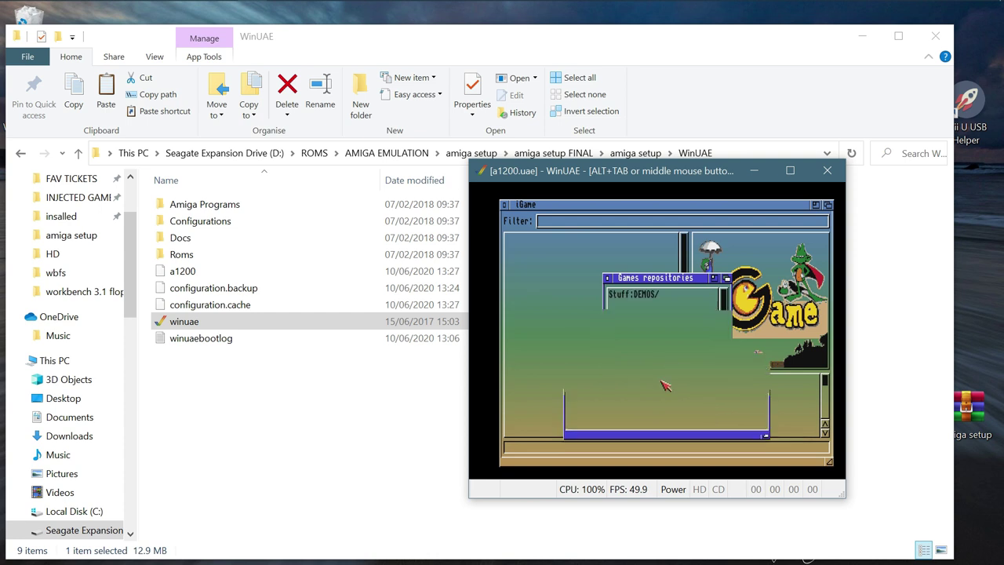
# Step: Choose the GAMES drawer on the Stuff volume and add Stuff:GAMES/ to the games repositories
pyautogui.click(659, 379)
pyautogui.click(694, 414)
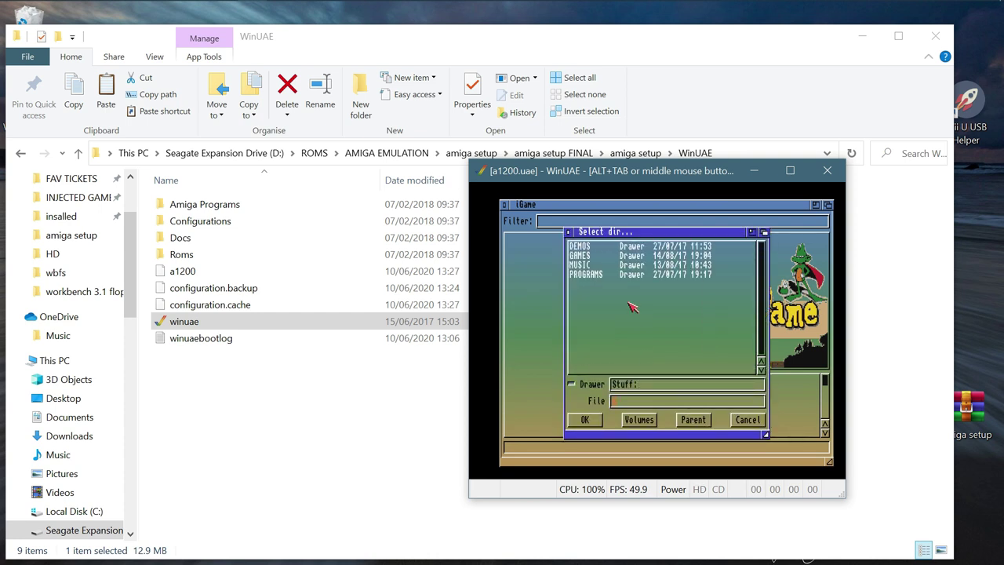
pyautogui.click(583, 260)
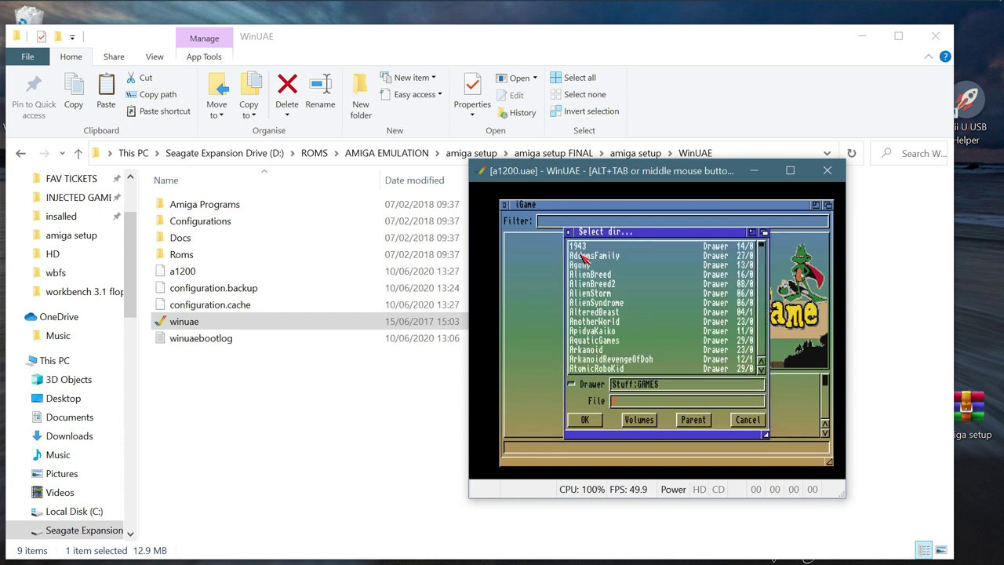
pyautogui.click(595, 421)
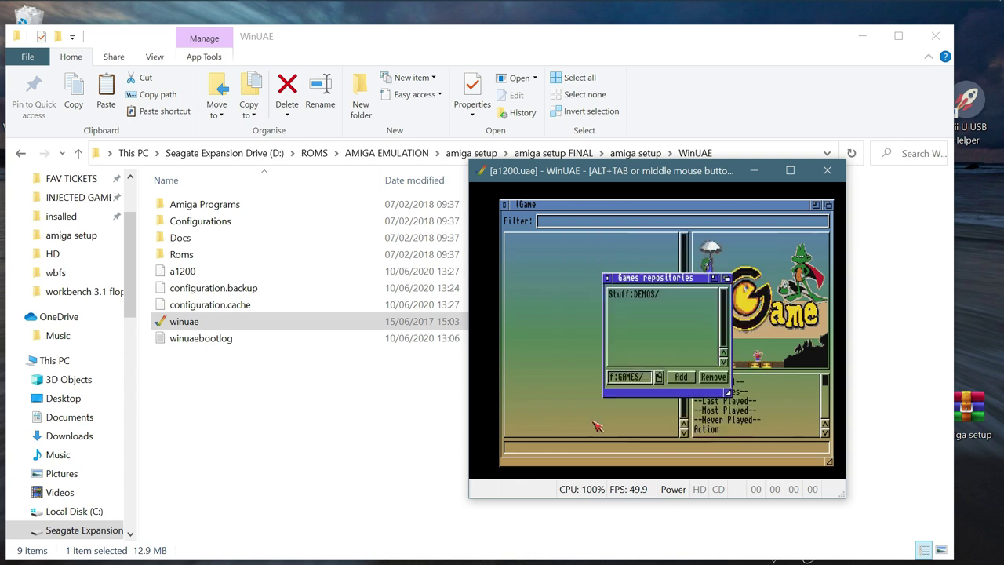
pyautogui.click(659, 378)
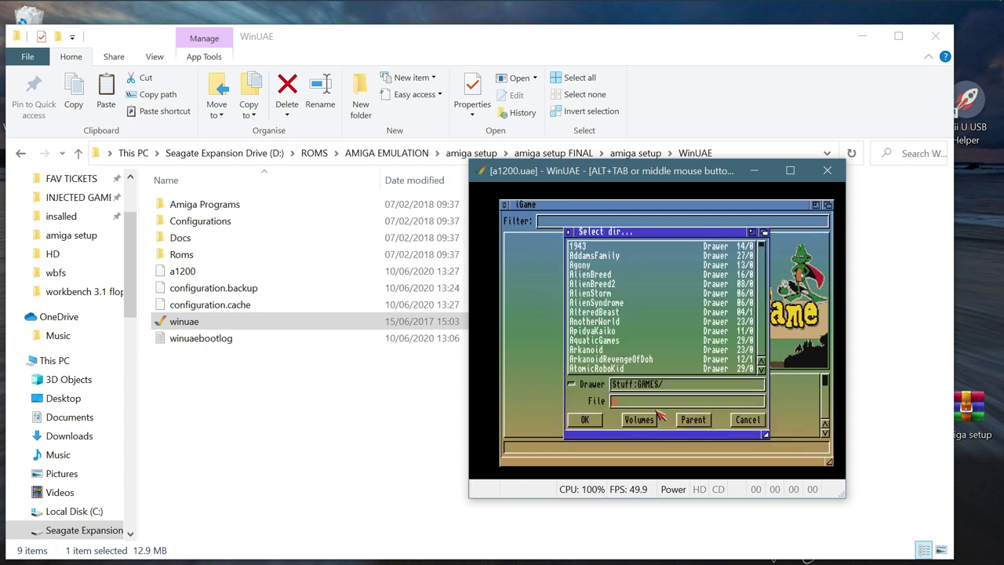
pyautogui.click(586, 421)
pyautogui.click(681, 378)
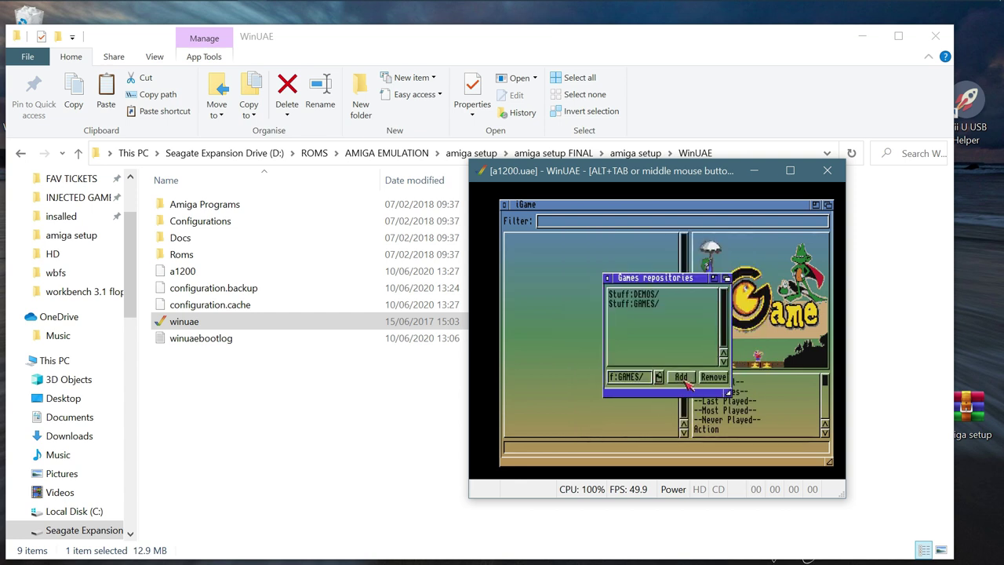
# Step: Close the games repositories window and scan the repositories to fill the iGame list
pyautogui.click(607, 278)
pyautogui.rightClick(580, 205)
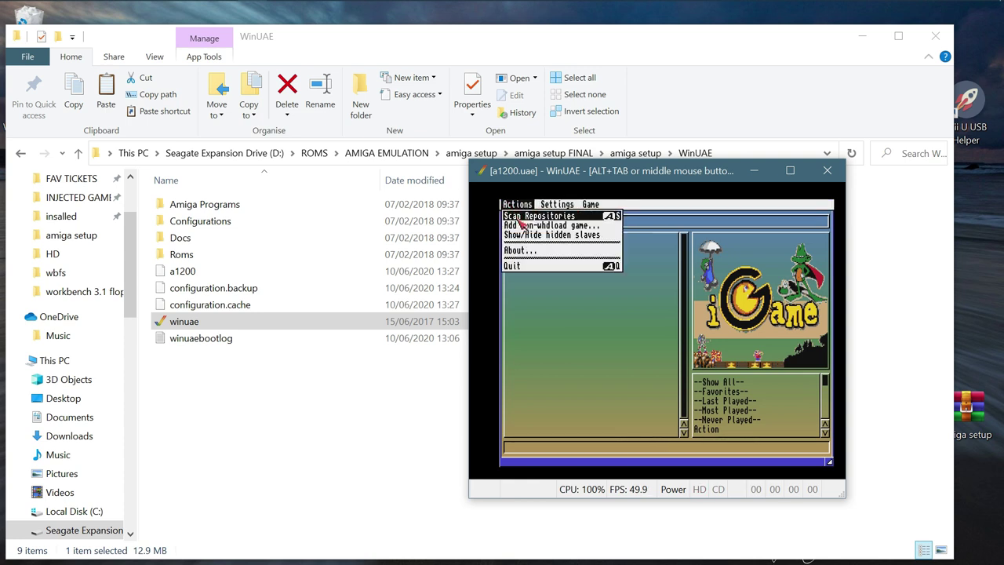
pyautogui.rightClick(518, 218)
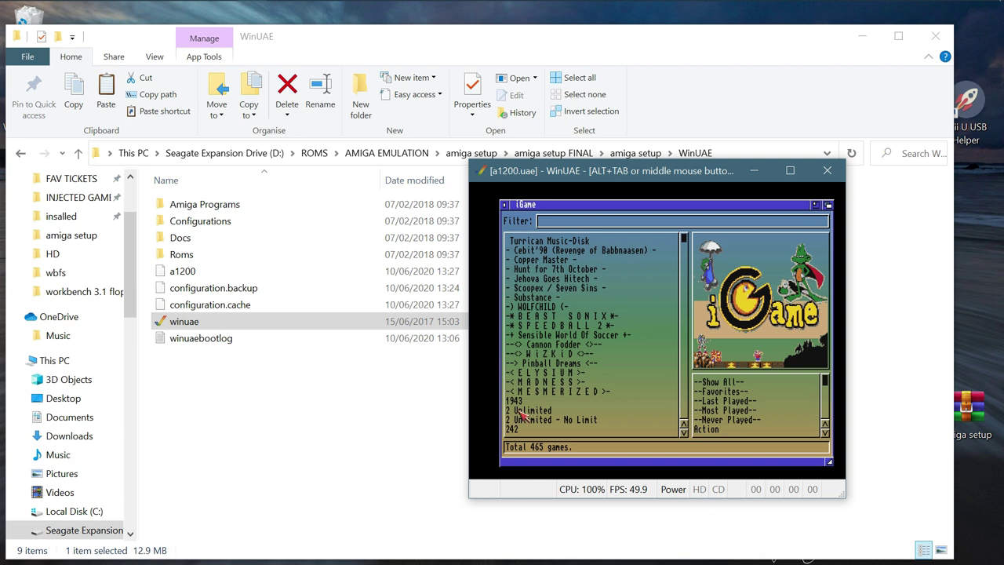
# Step: Launch Ruff'N'Tumble from the iGame list as a test and pause the emulation at its title screen
pyautogui.moveTo(681, 237); pyautogui.dragTo(619, 381)
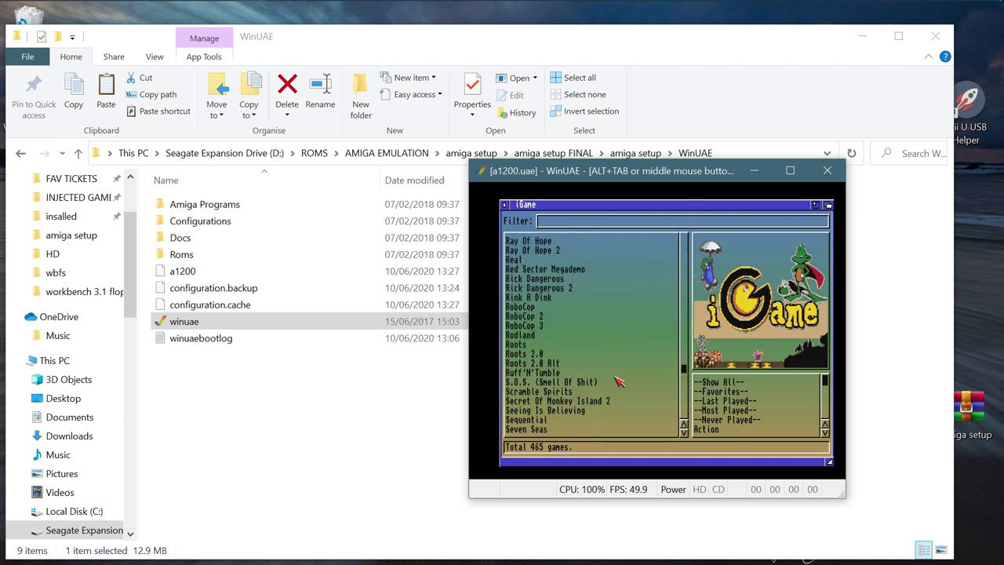
pyautogui.doubleClick(532, 373)
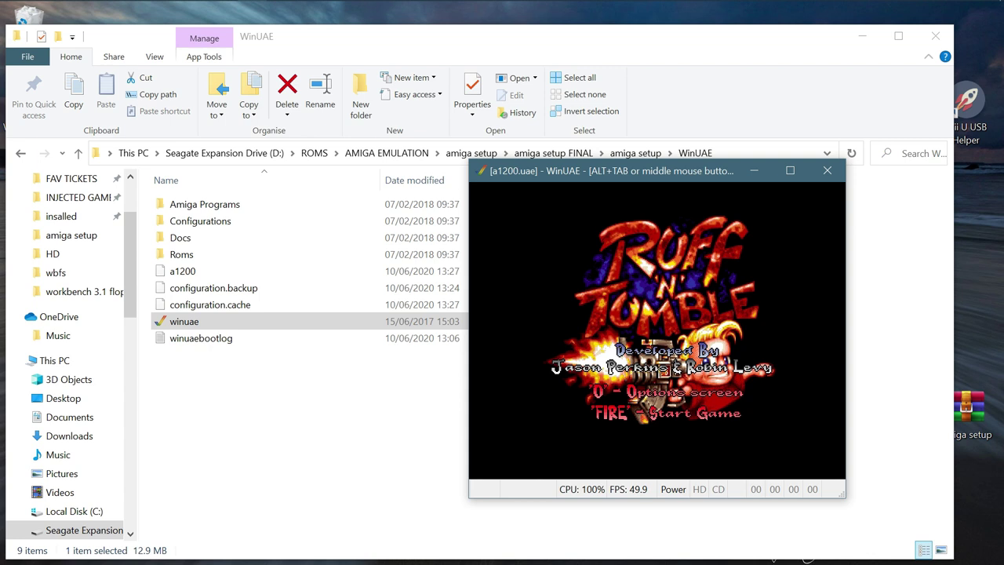
pyautogui.press('Pause')
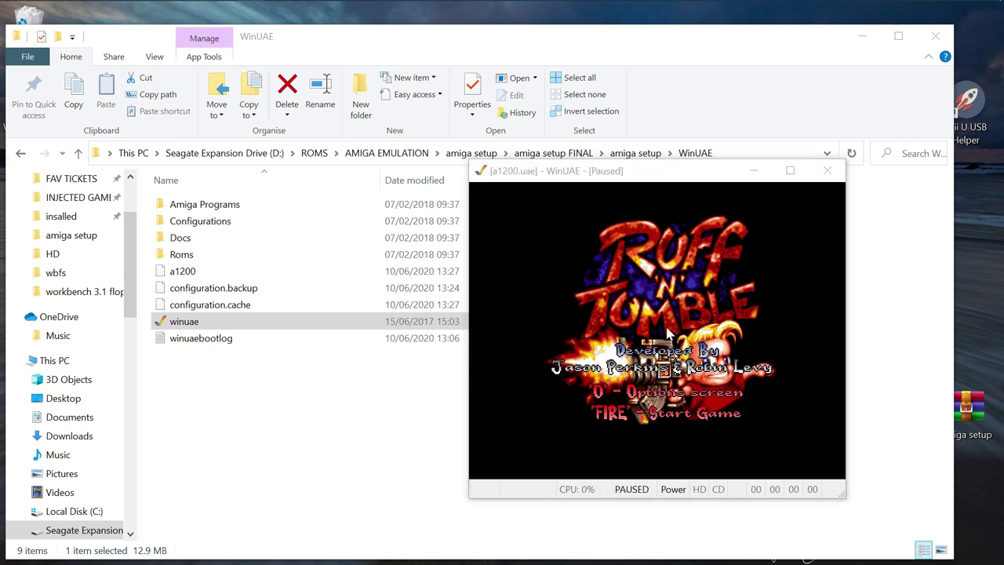
# Step: Remove both the UAE hardfile and the work directory from WinUAE's CD & Hard drives settings and quit the emulator
pyautogui.press('F12')
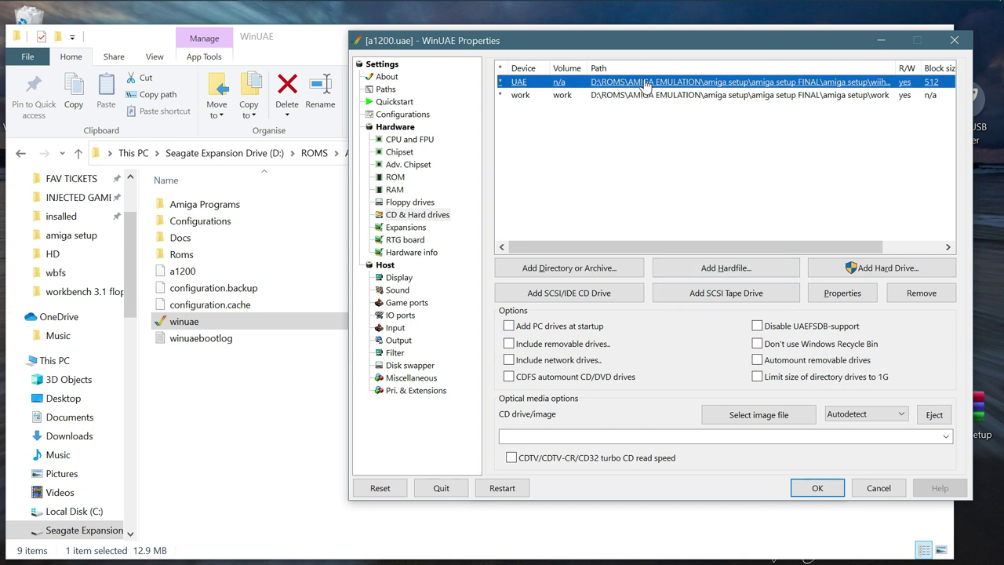
pyautogui.click(904, 298)
pyautogui.click(903, 299)
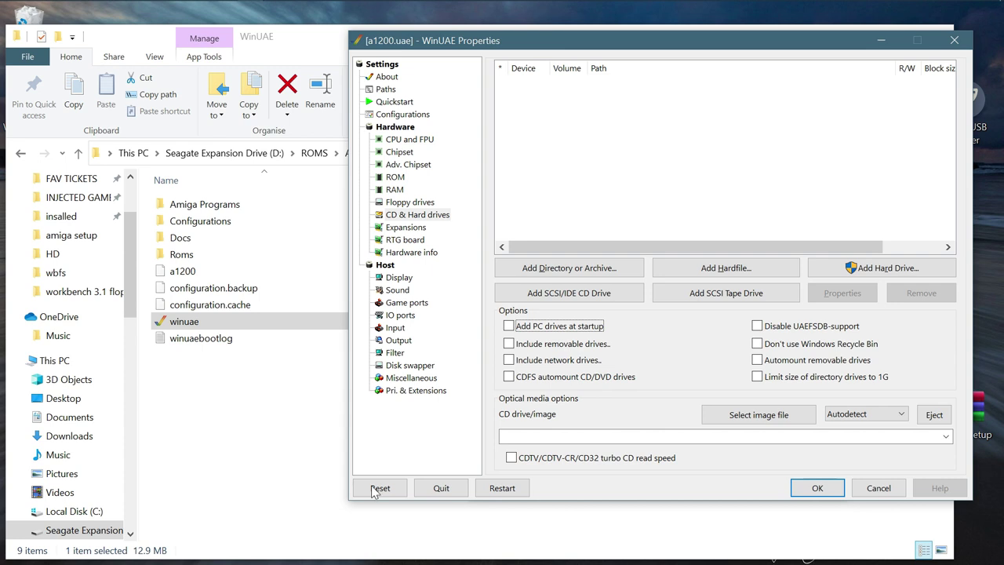
pyautogui.click(441, 487)
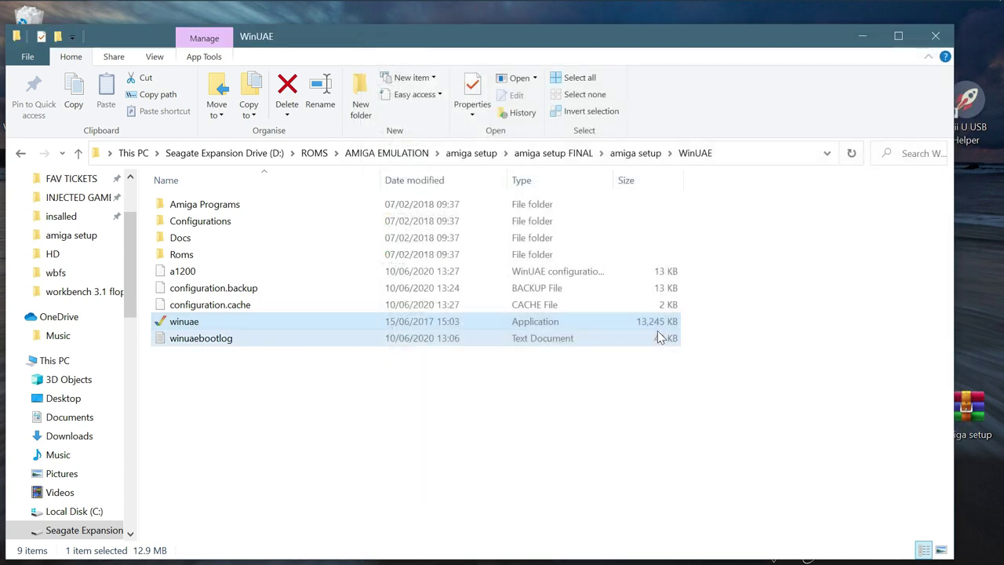
# Step: Go up to the amiga setup folder in File Explorer and select the wiihdf2gb.hdf file
pyautogui.click(265, 443)
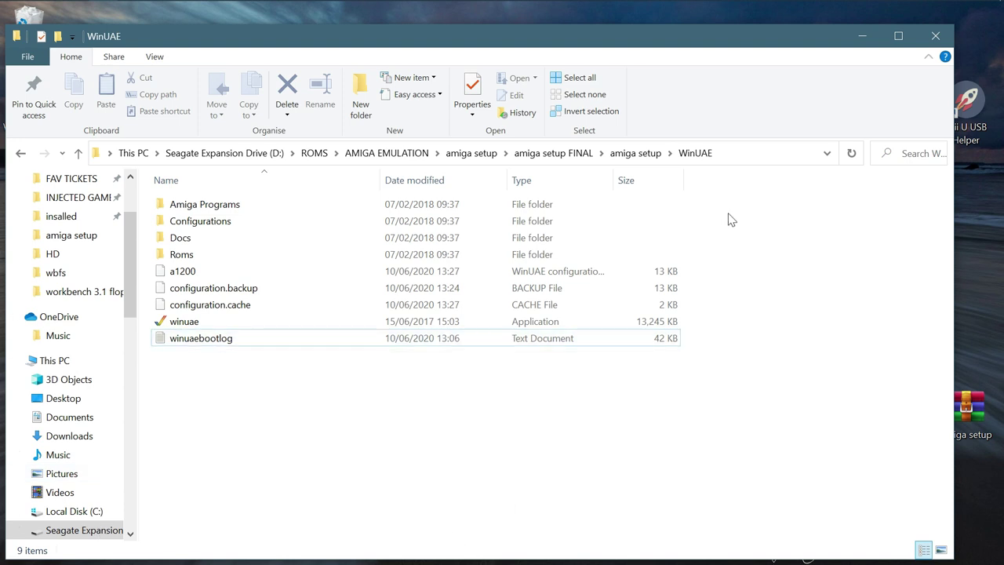
pyautogui.click(635, 153)
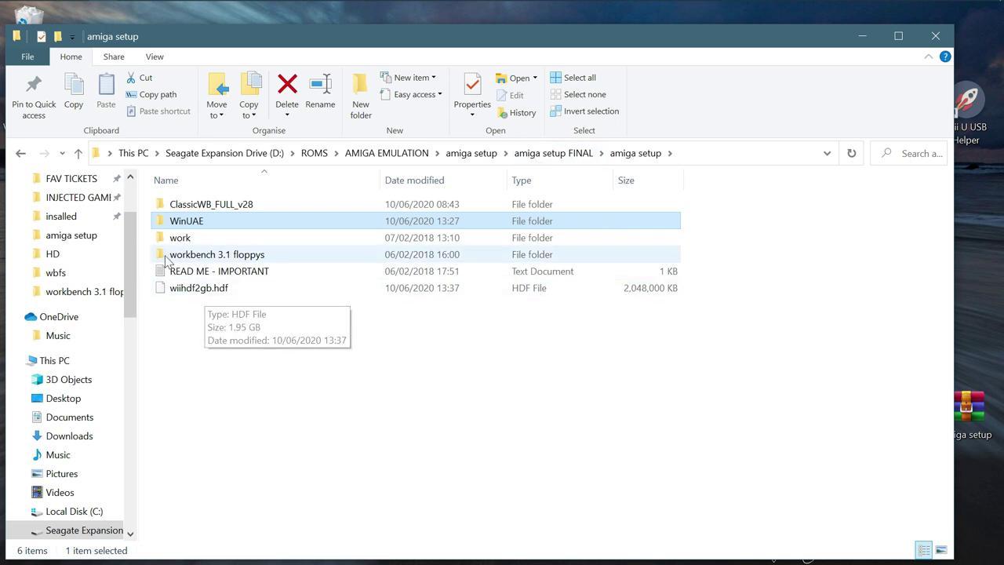
pyautogui.click(253, 288)
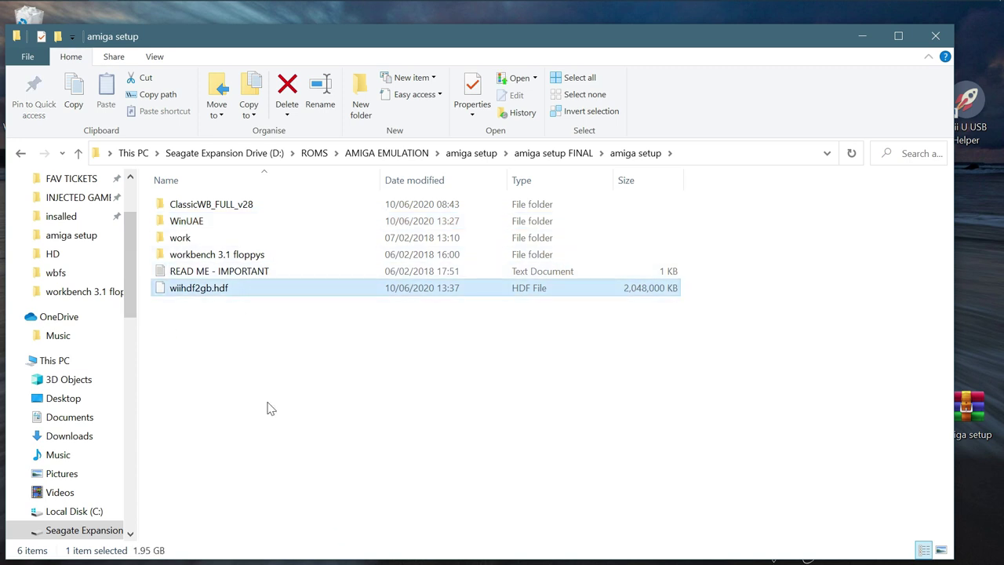